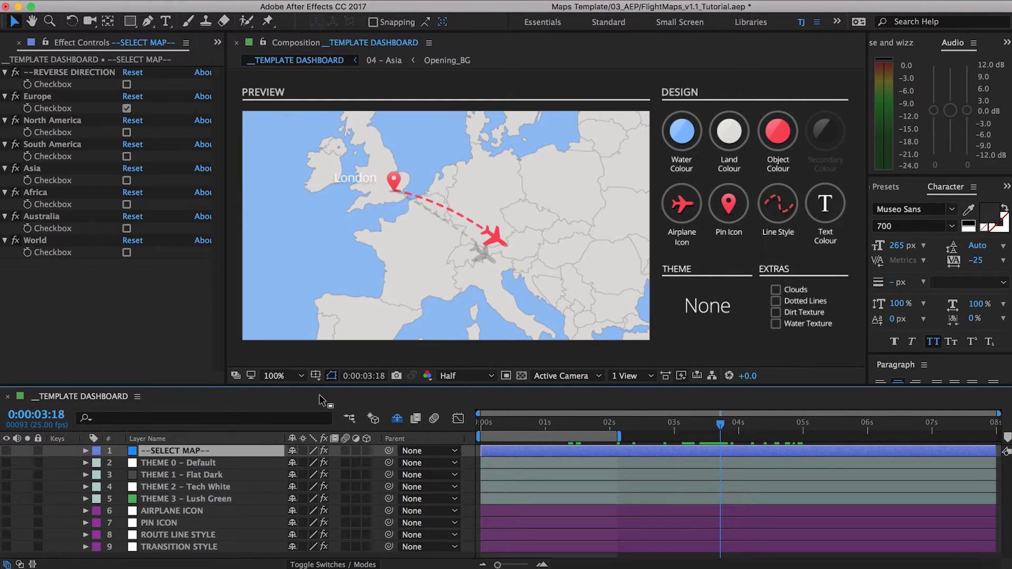
- On the --SELECT MAP-- layer, turn off Europe and turn on Asia as the map template
left_click(583, 351)
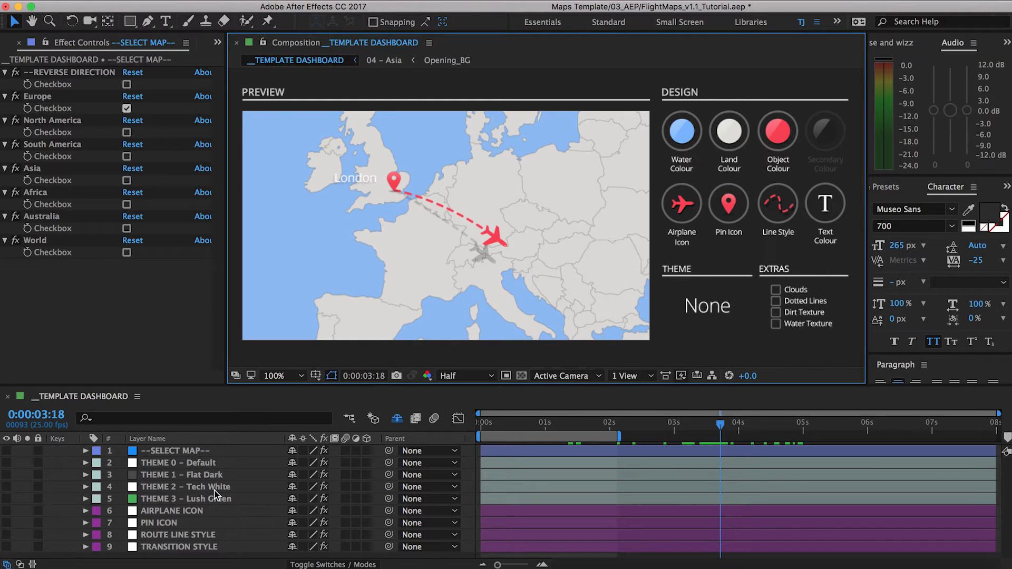
left_click(188, 451)
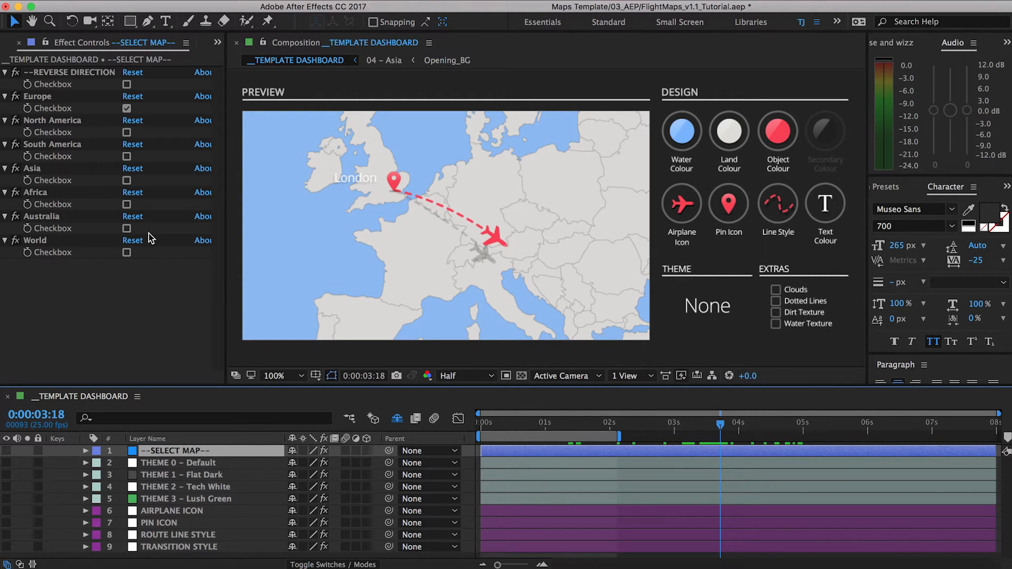
left_click(127, 108)
left_click(126, 180)
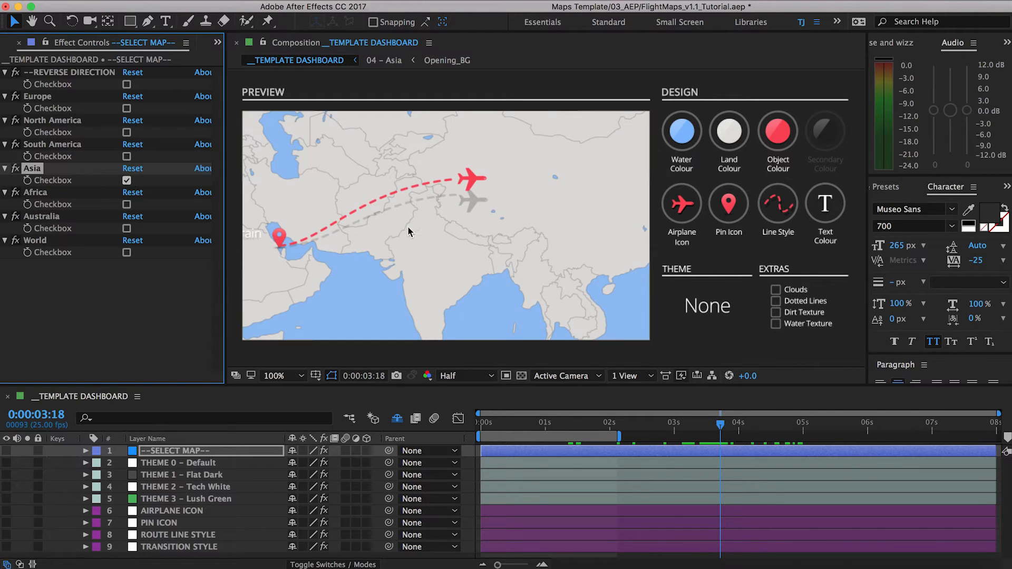
- Open the 04 – Asia composition, scrub through its route animation, and return to the template dashboard
left_click(482, 241)
double_click(458, 244)
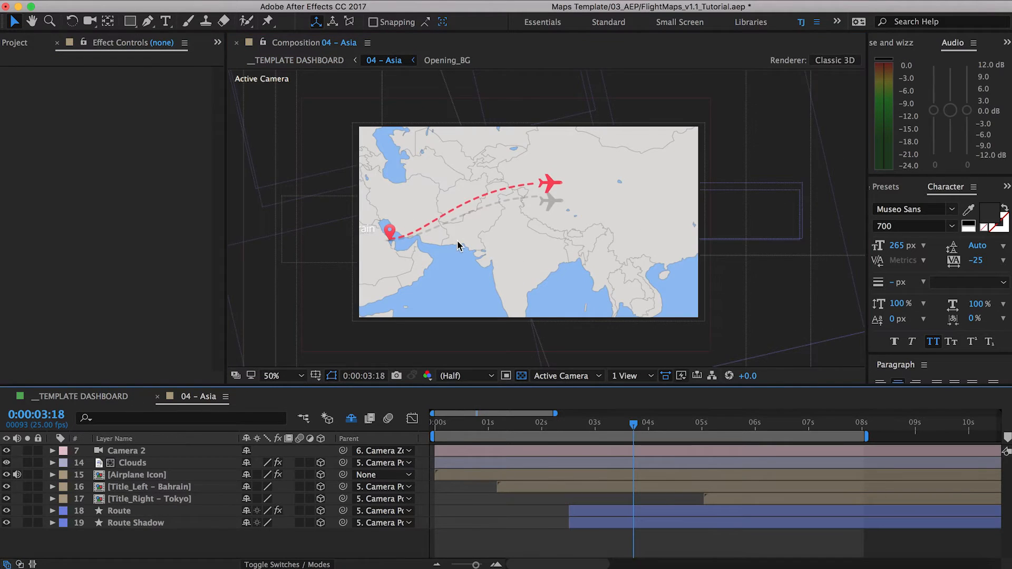
left_click(714, 423)
left_click_drag(755, 425, 637, 425)
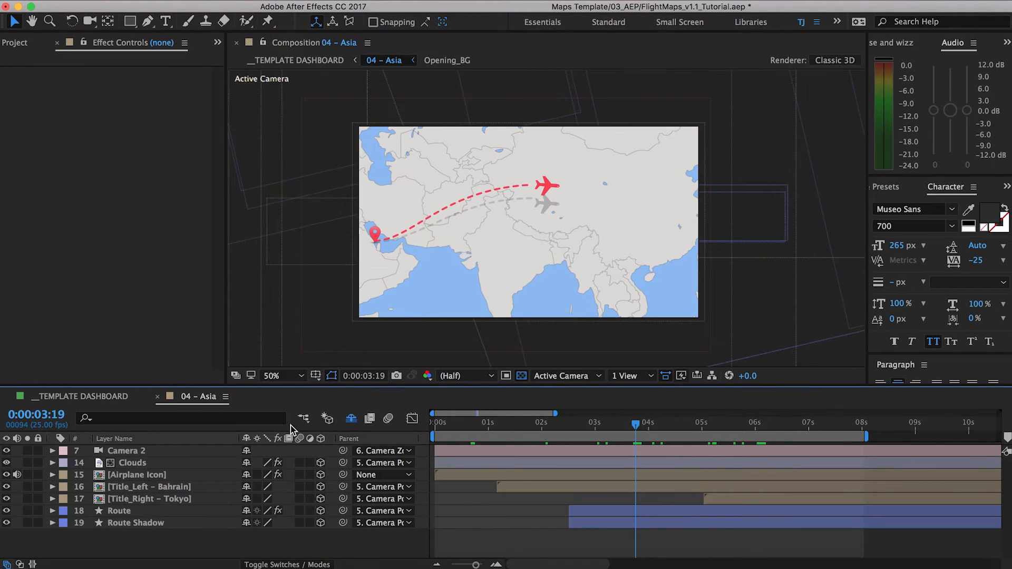
left_click(124, 398)
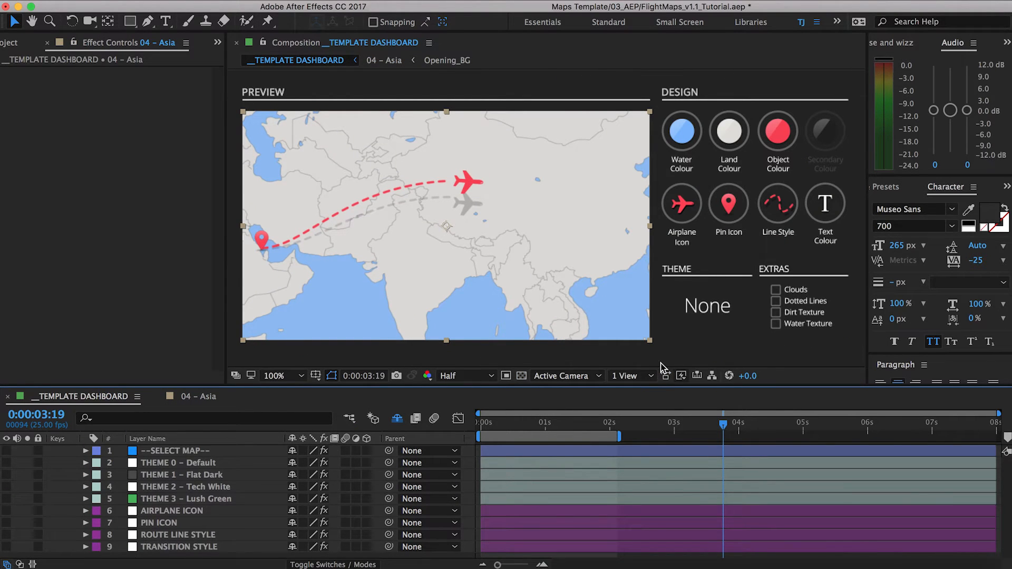
- Toggle REVERSE DIRECTION on and off for the Asia map to compare both flight directions, leaving it off
left_click(198, 452)
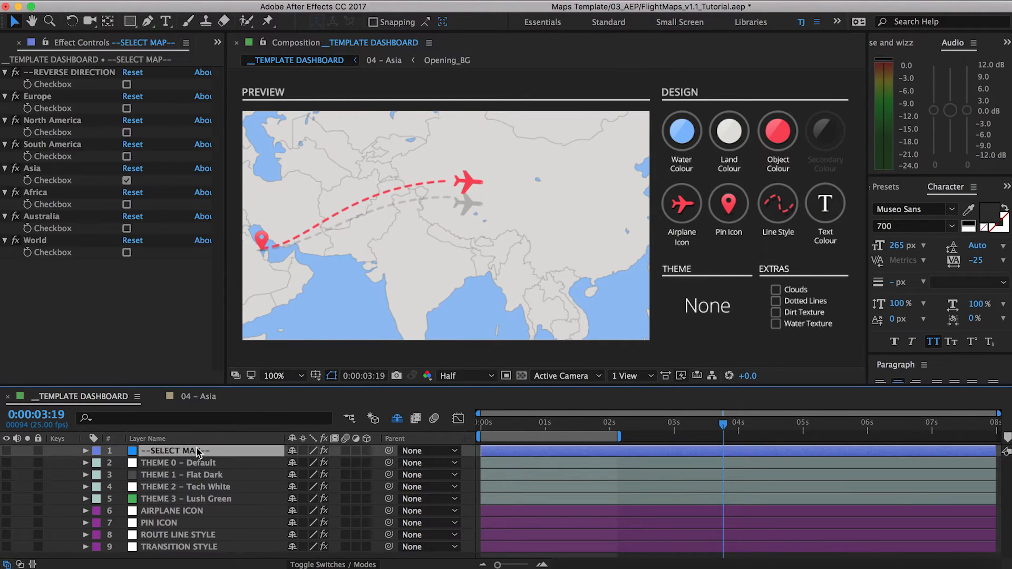
left_click(127, 85)
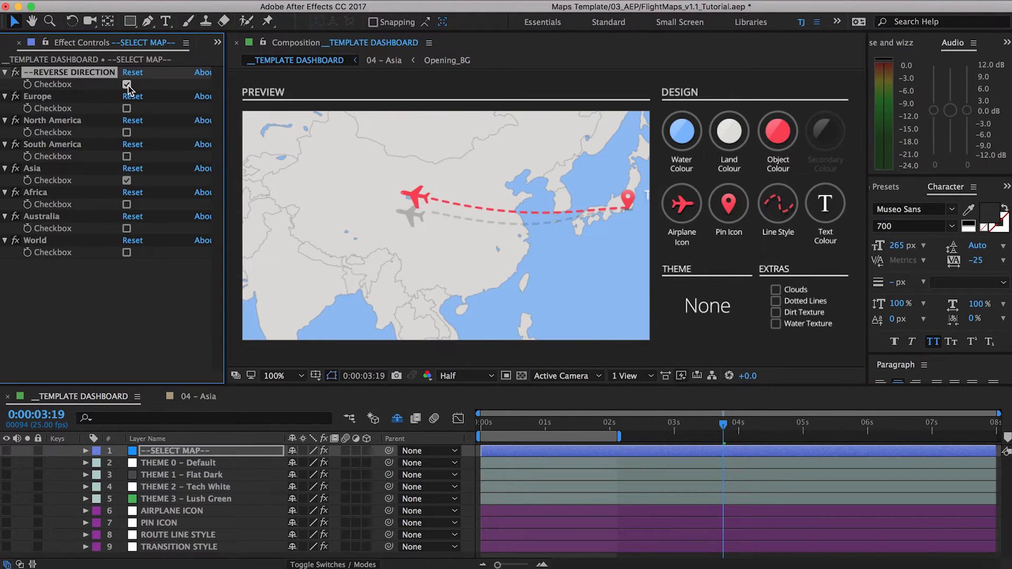
left_click(127, 85)
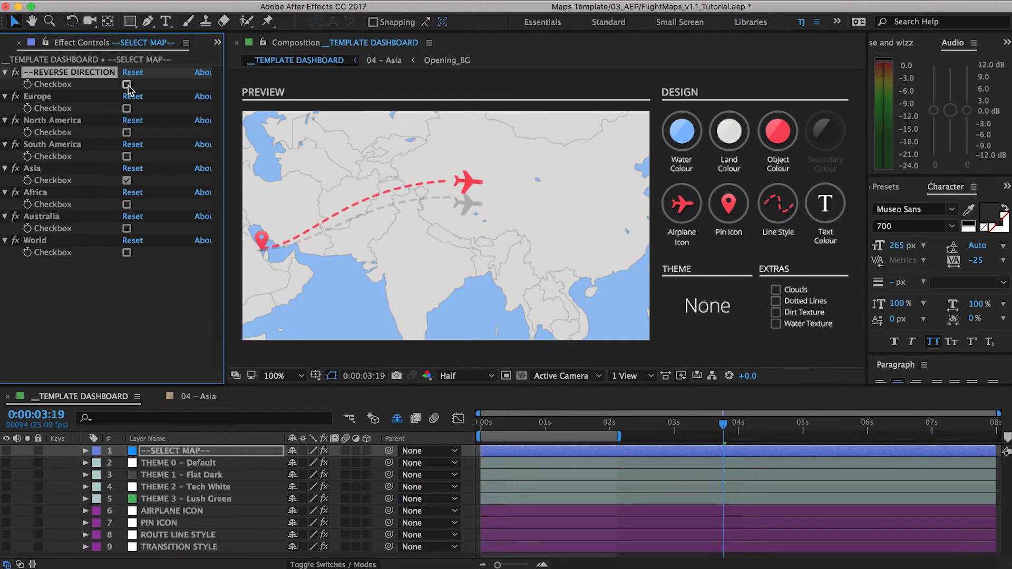
left_click(127, 85)
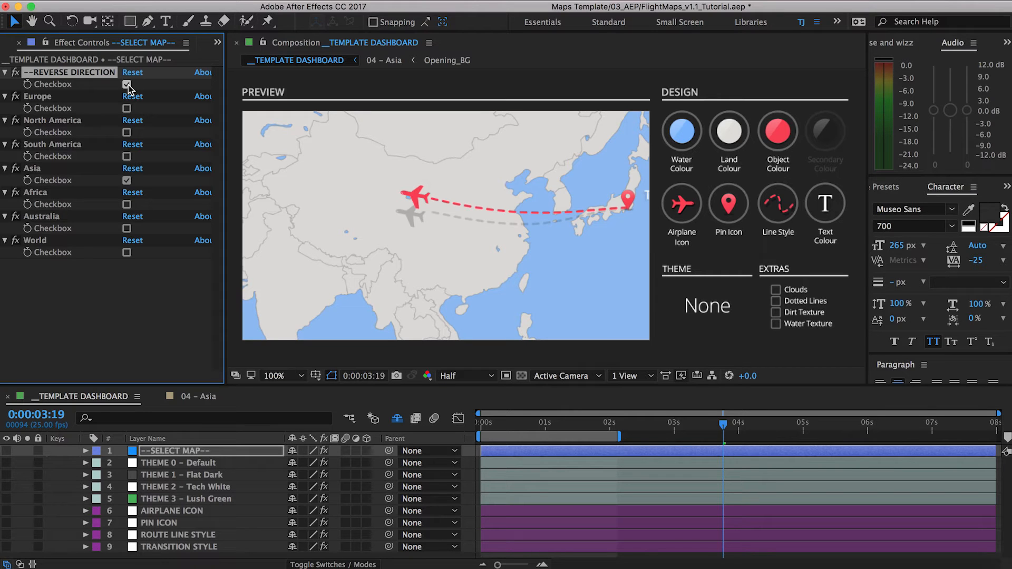
left_click(127, 85)
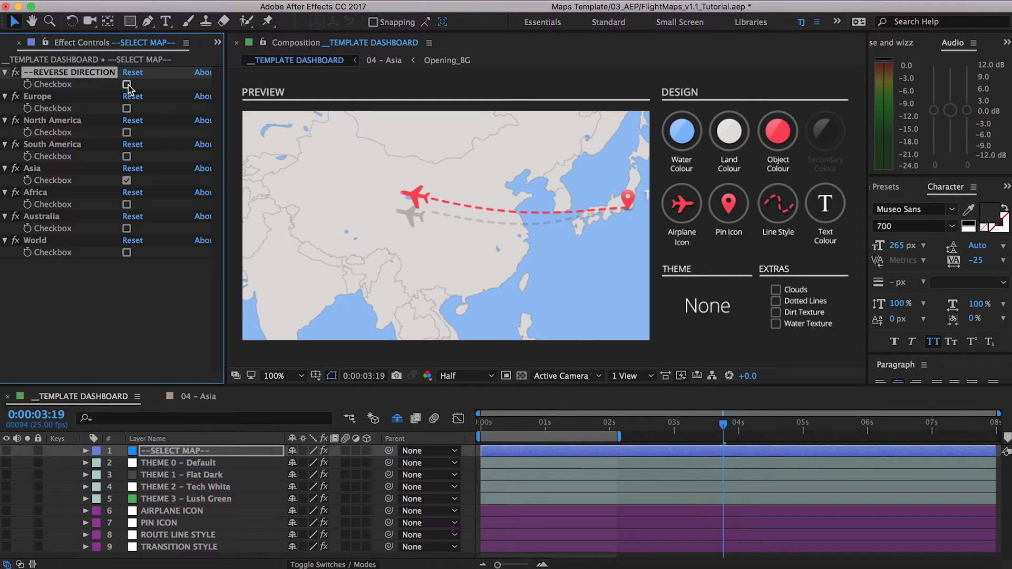
- Turn off the Asia map and turn the Europe map back on
left_click(127, 181)
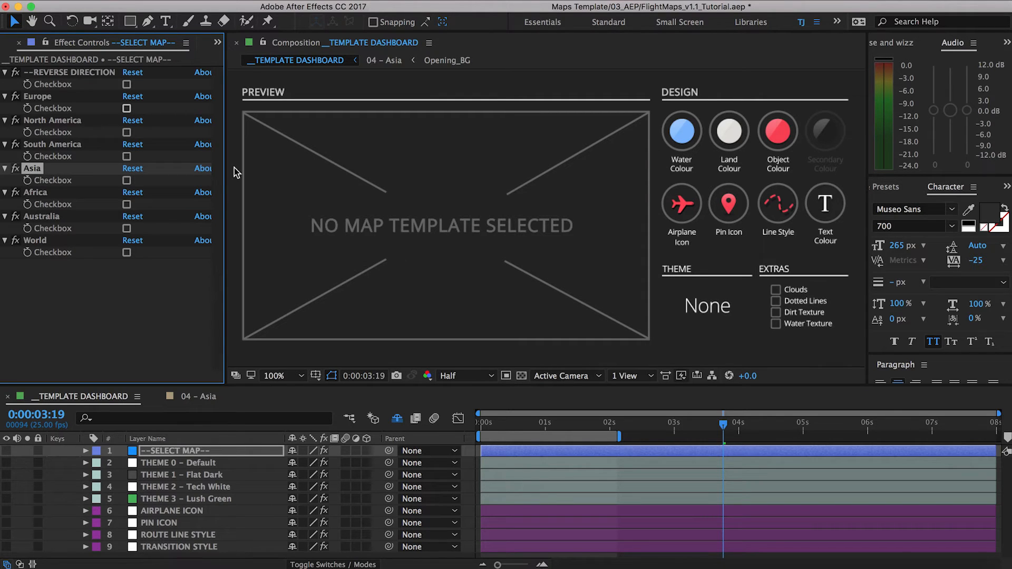
left_click(127, 108)
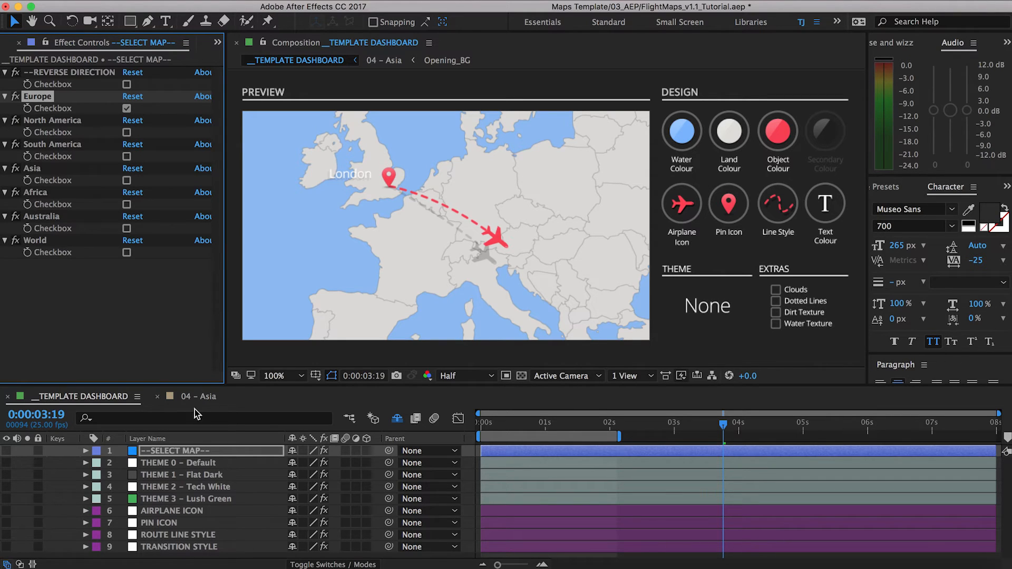
- Turn on Clouds and Dirt Textures in the THEME 0 – Default settings
left_click(191, 468)
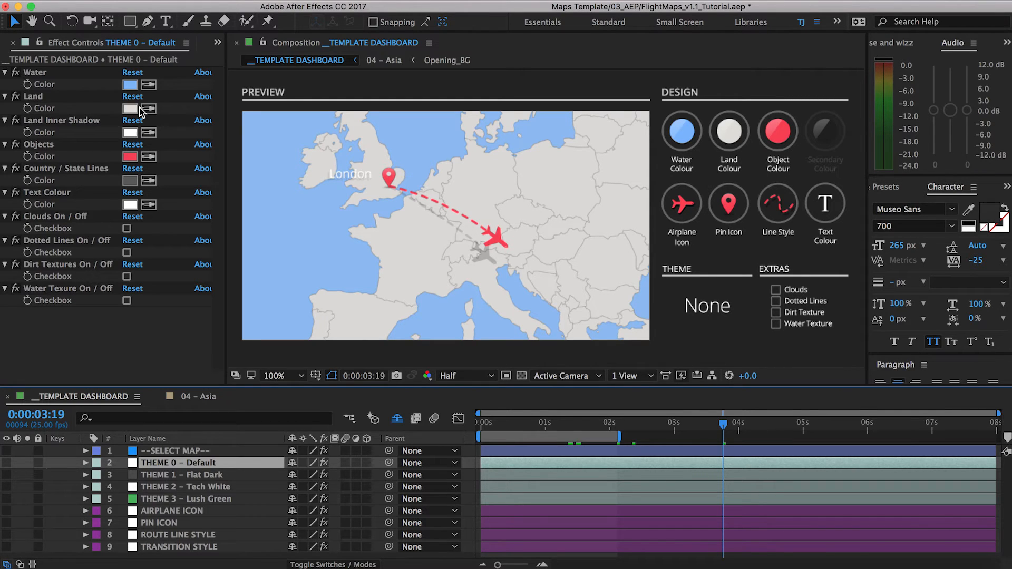
left_click(127, 229)
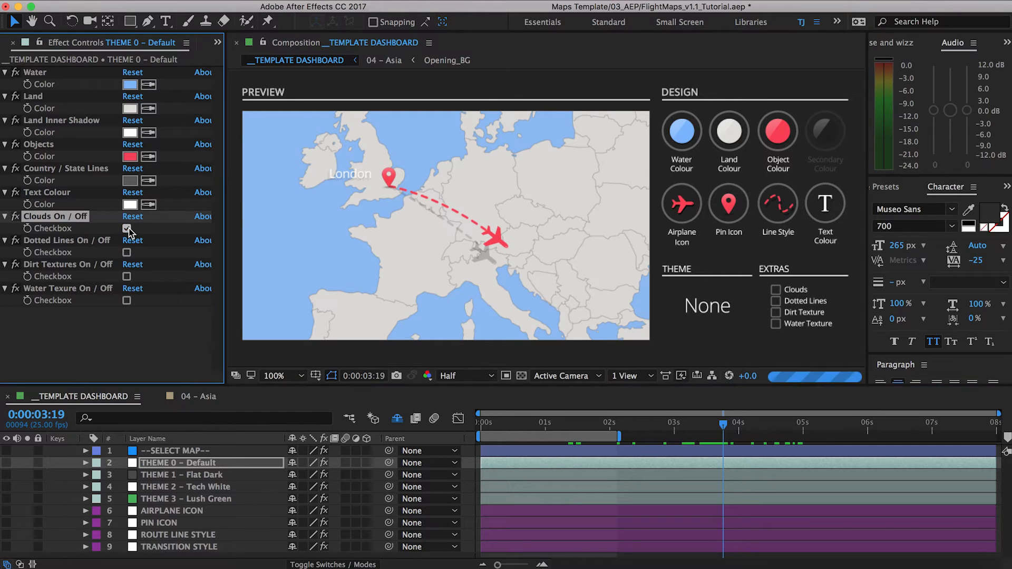
left_click(126, 277)
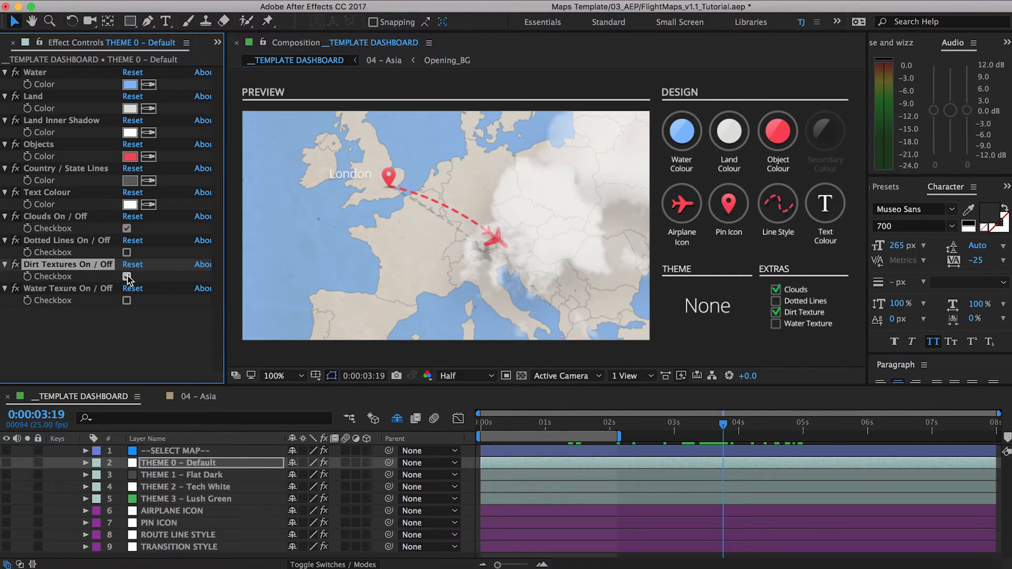
- Change the default theme's Water colour to a darker, muted blue
left_click(131, 84)
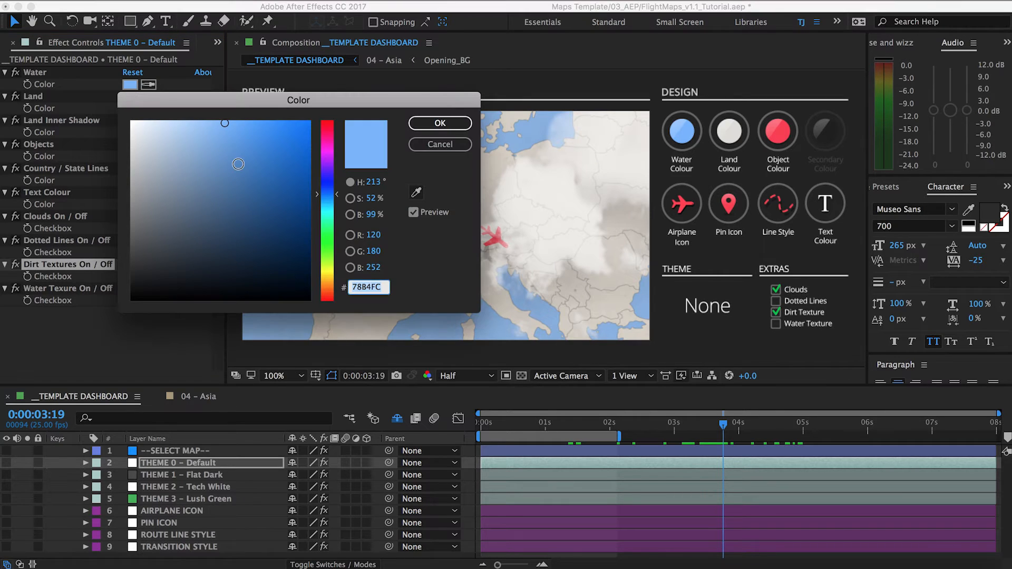
left_click(239, 180)
left_click(440, 123)
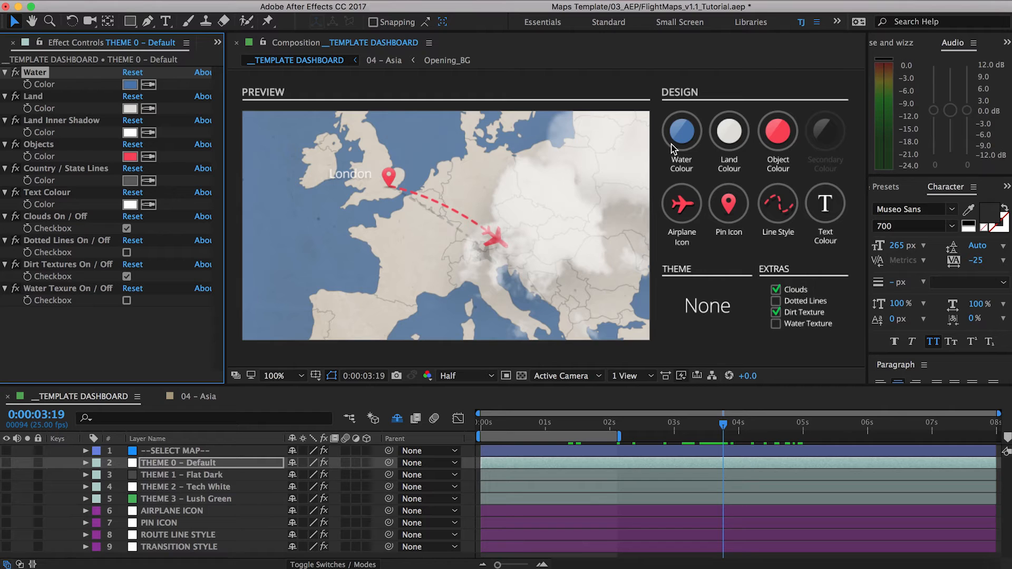
- Undo the water colour, dirt texture and clouds changes in the default theme
key("super+z")
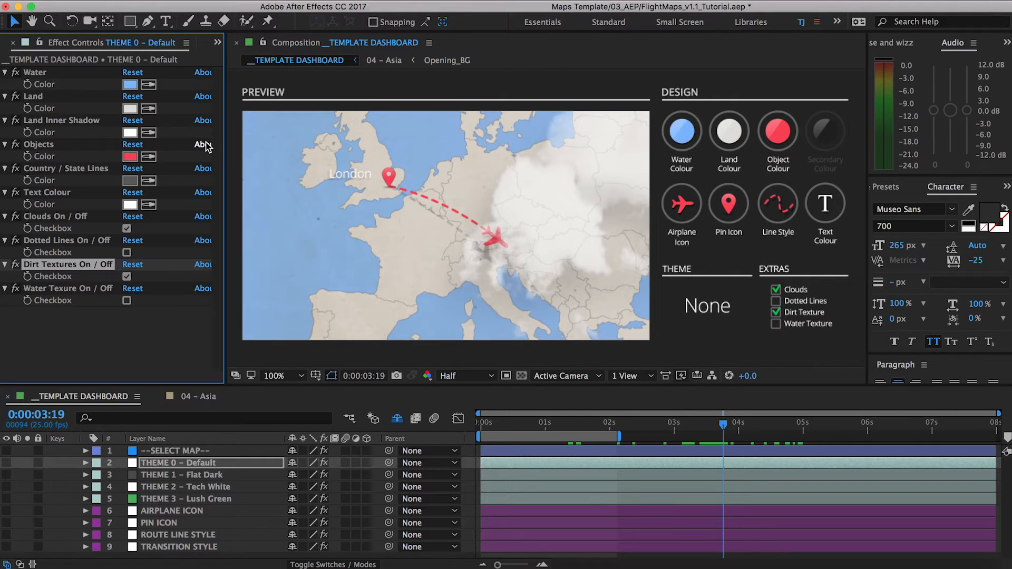
key("super+z")
key("super+z")
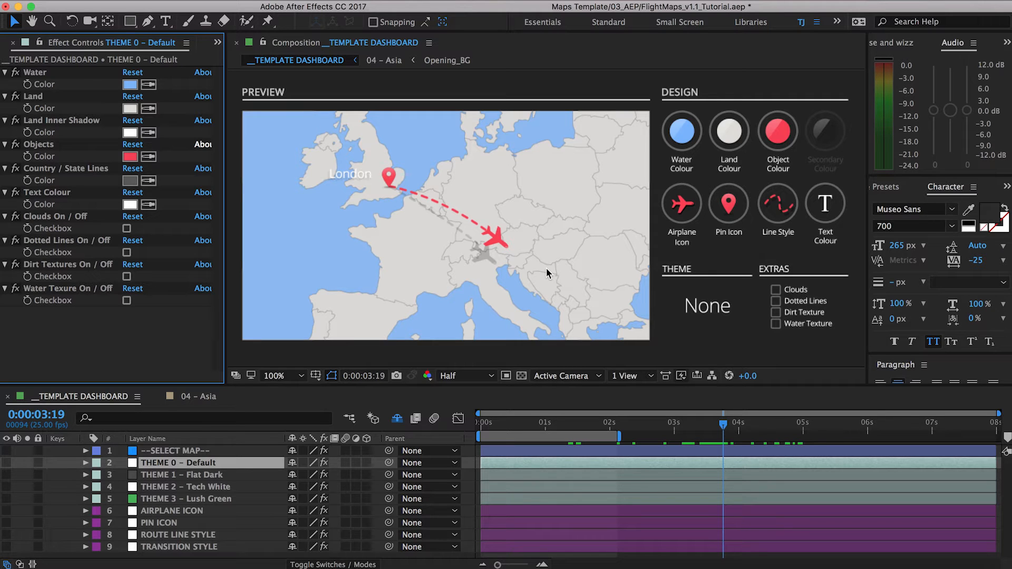
- Turn on the Flat Dark theme, preview the map at nearby frames around 0:00:03:17, and turn the theme off again
left_click(172, 474)
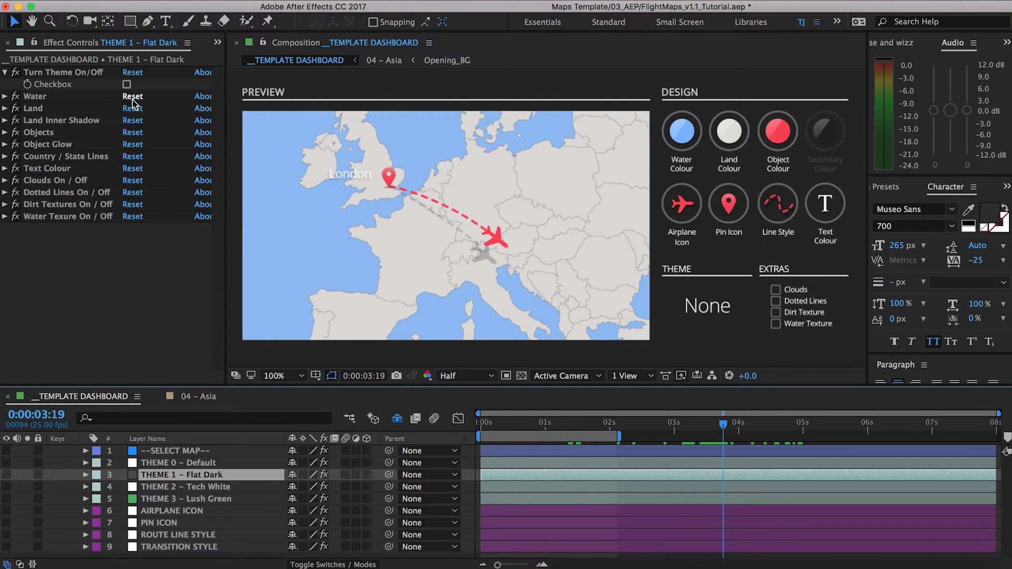
left_click(126, 84)
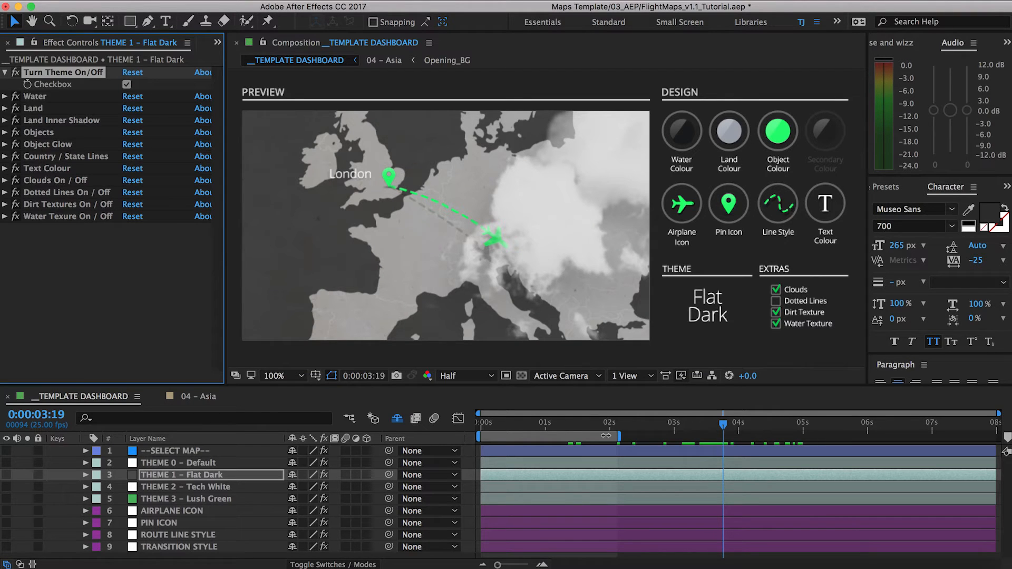
mouse_move(710, 430)
left_mouse_down()
mouse_move(614, 431)
mouse_move(714, 442)
left_mouse_up()
left_click(728, 441)
left_click(718, 441)
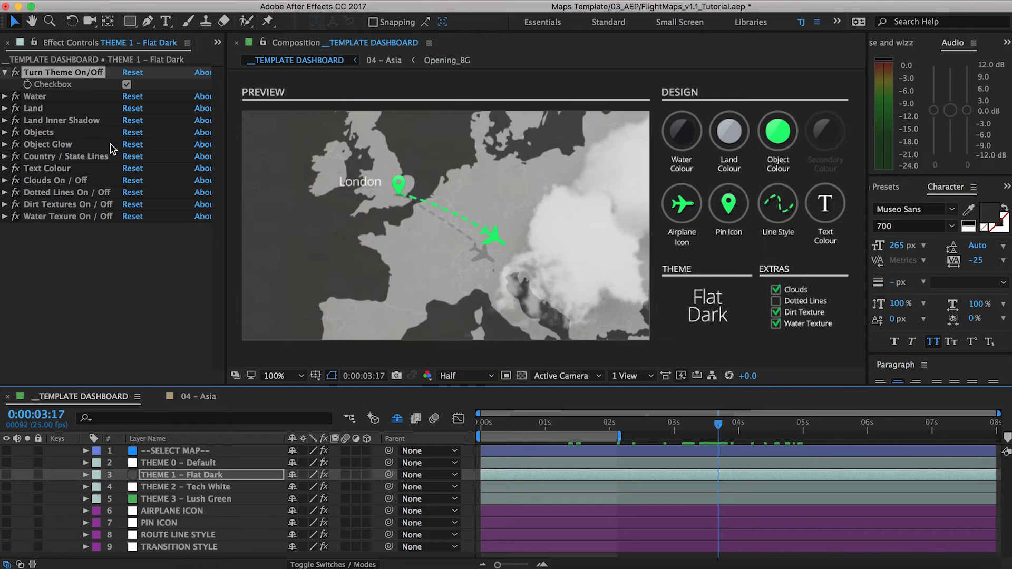
left_click(126, 84)
- Turn the Tech White theme on to preview it, and switch it off again
left_click(170, 486)
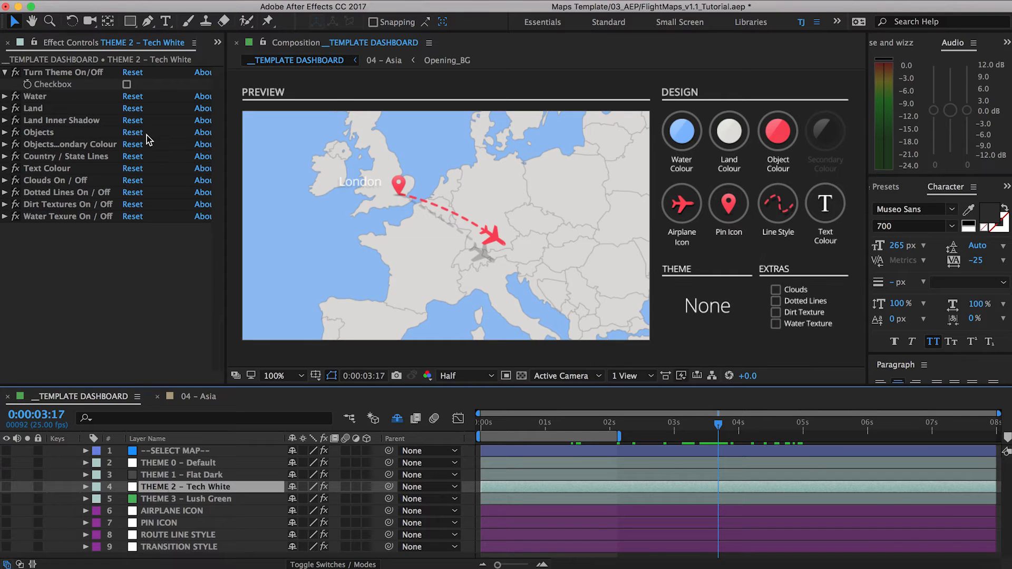
left_click(126, 85)
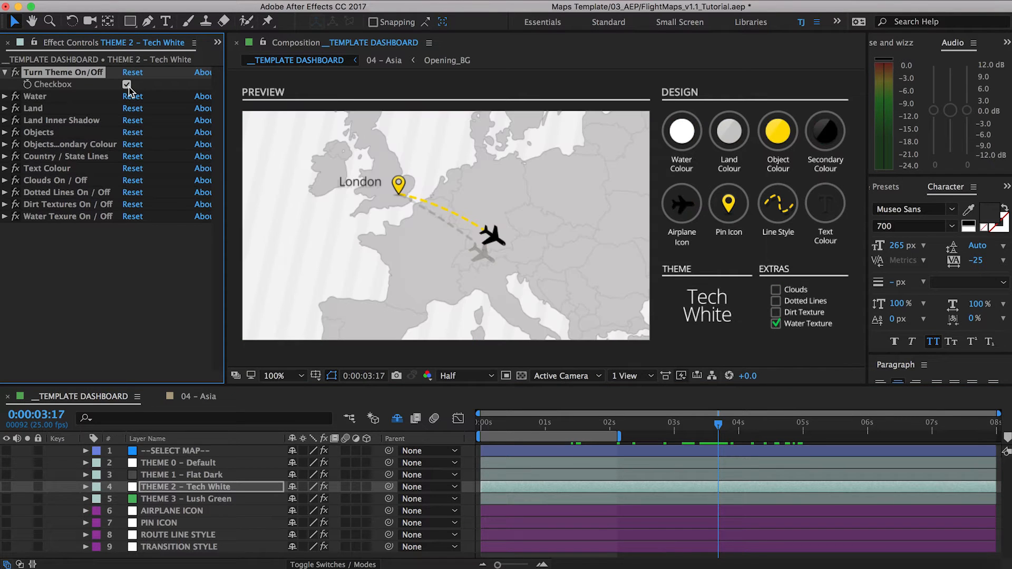
left_click(127, 86)
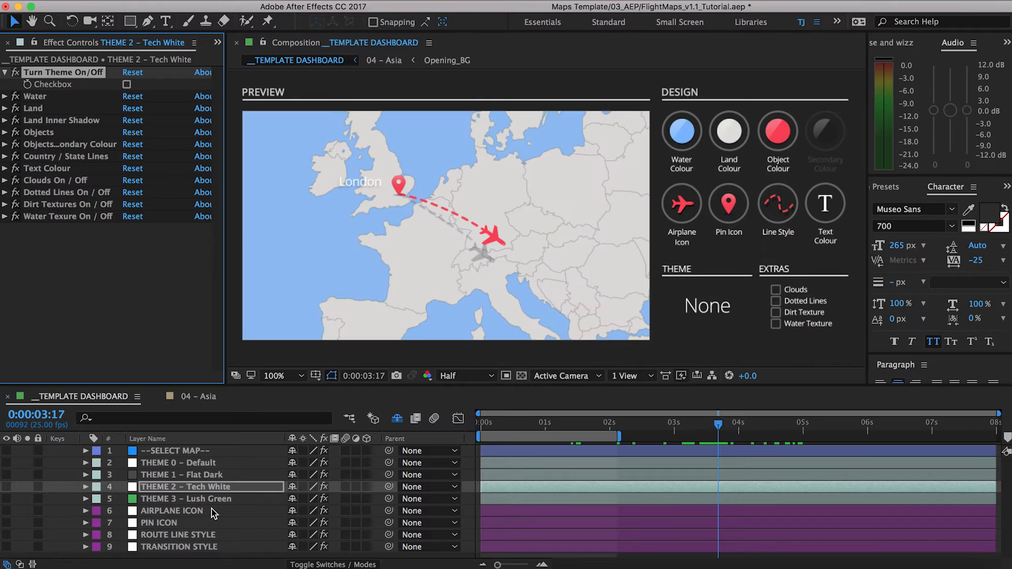
- Toggle the Lush Green theme on and off to compare it with the default look, leaving it off
left_click(206, 499)
left_click(128, 85)
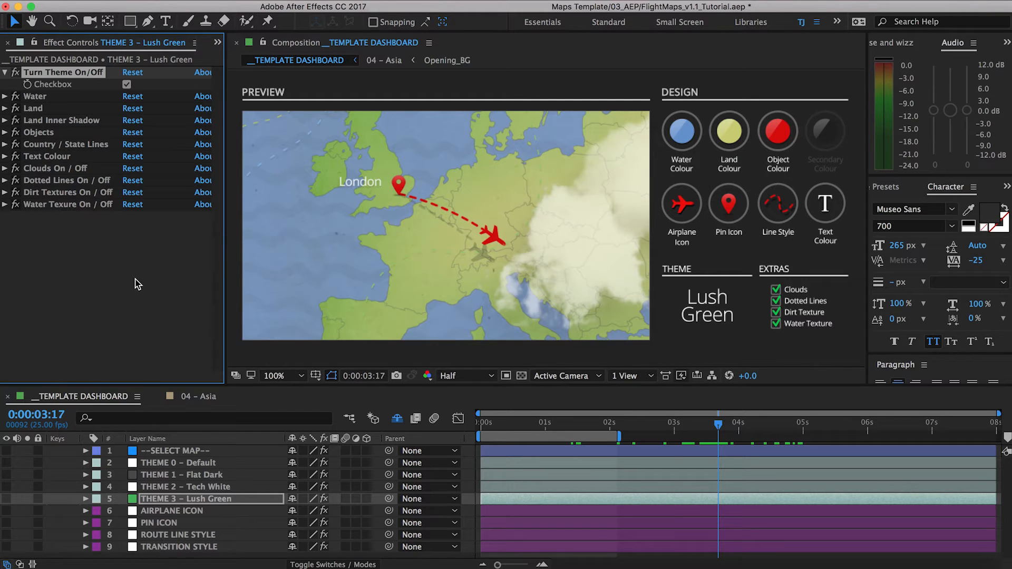
left_click(127, 84)
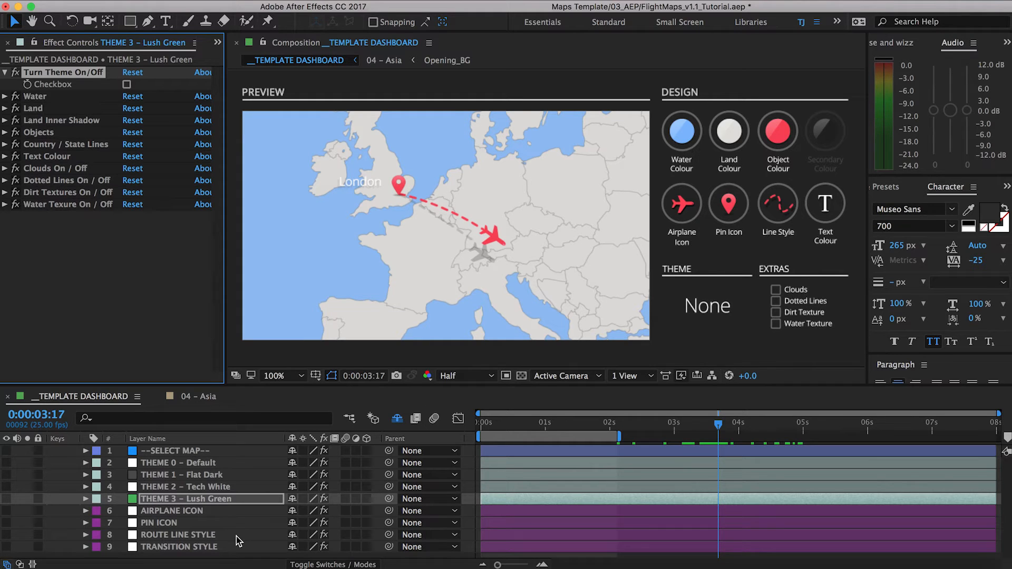
left_click(127, 84)
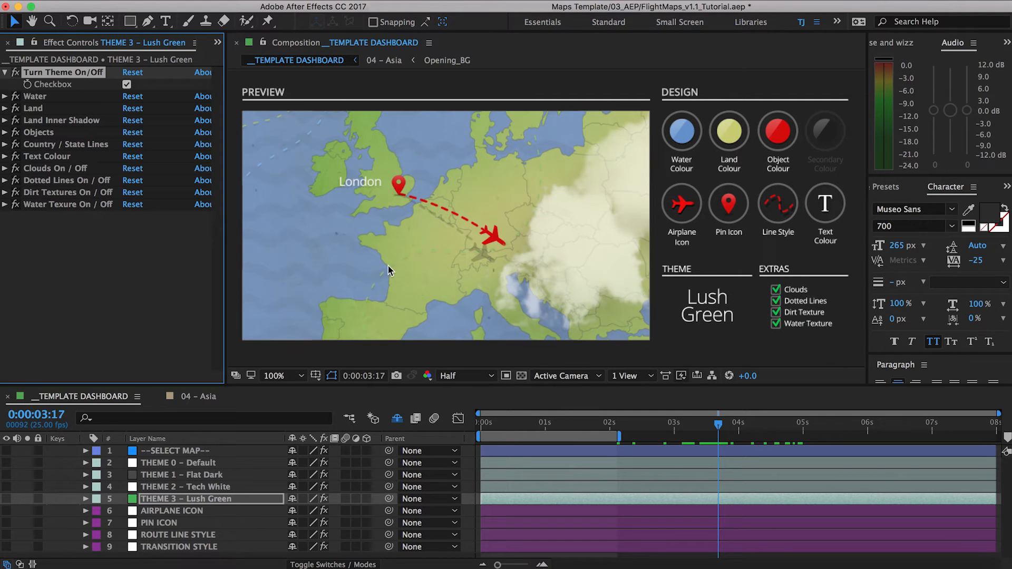
left_click(127, 84)
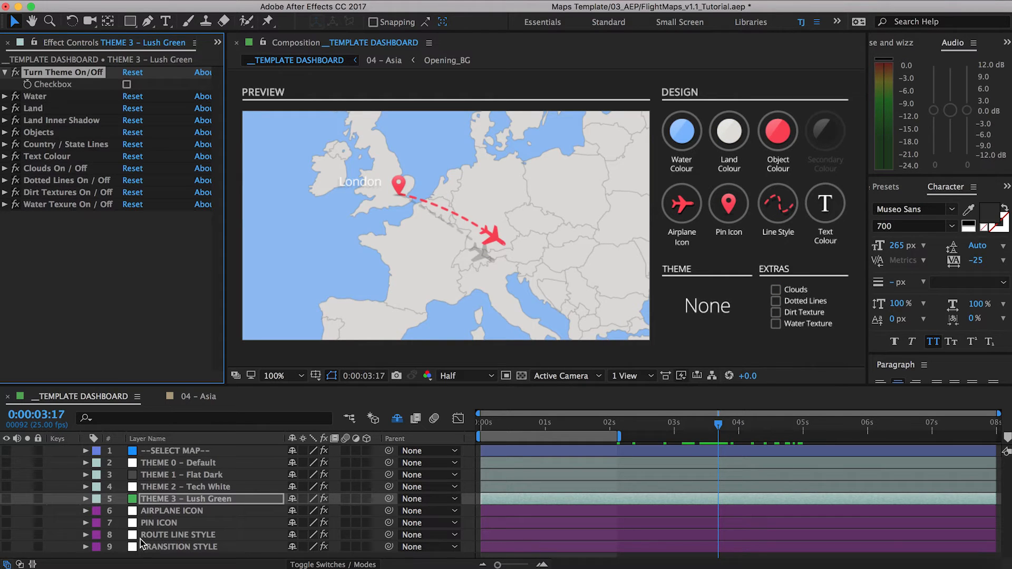
- In the AIRPLANE ICON settings, turn off Airplane Icon 1 and turn on Sailboat Icon 1
left_click(178, 511)
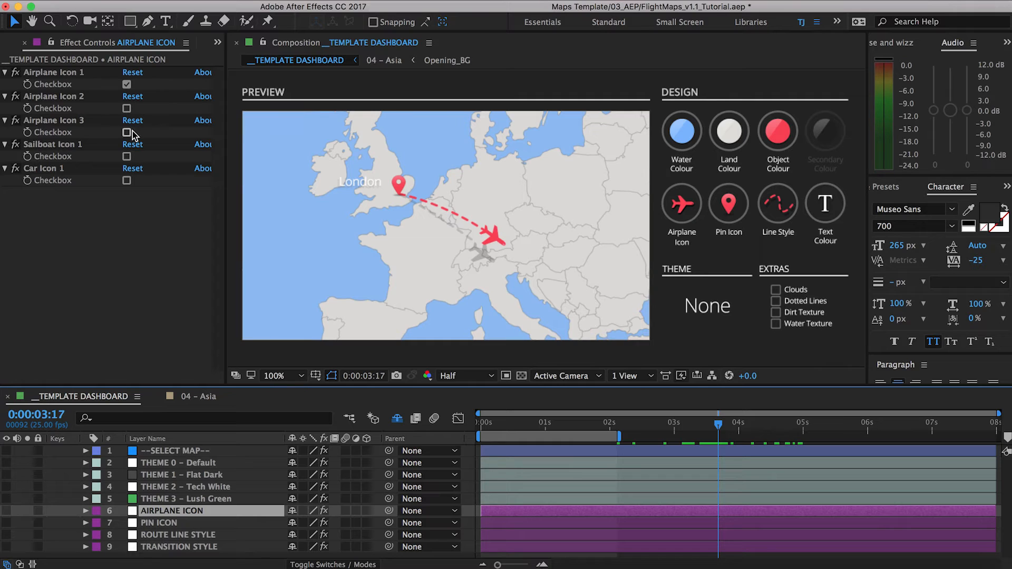
left_click(126, 84)
left_click(127, 157)
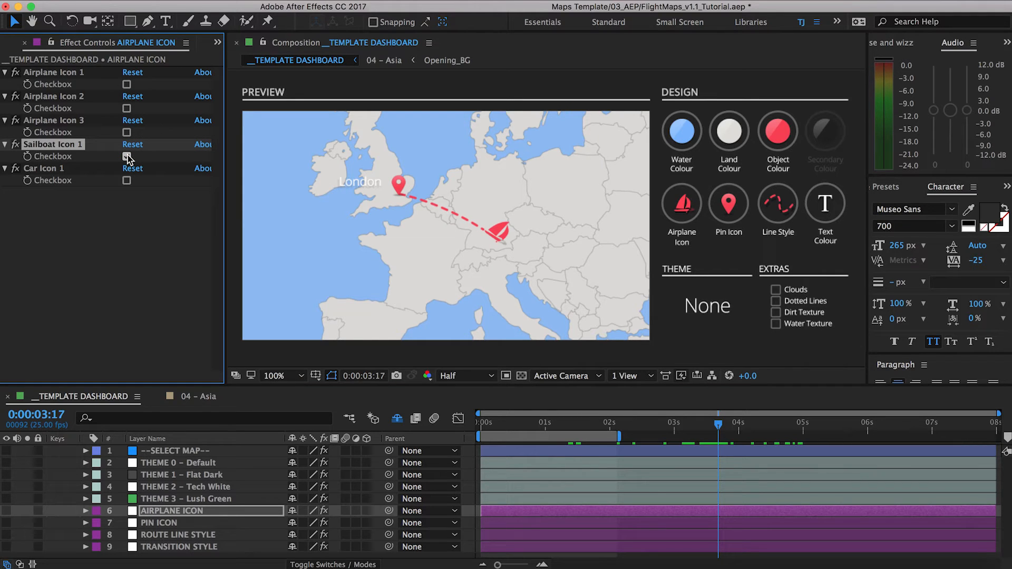
- Toggle Sailboat Icon 1 off and on repeatedly to compare the map with and without it, leaving it off
left_click(126, 157)
left_click(126, 157)
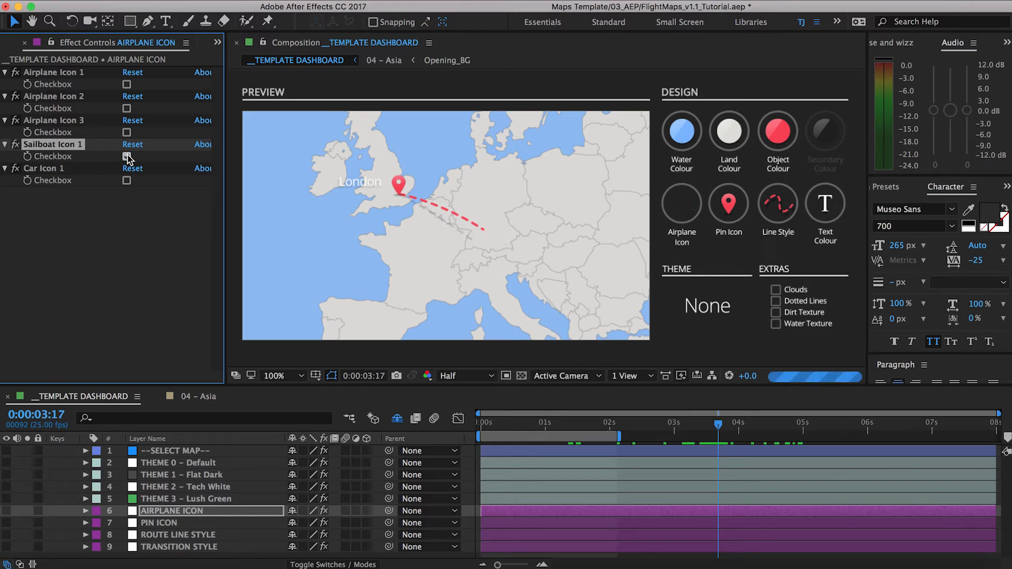
left_click(126, 156)
left_click(127, 156)
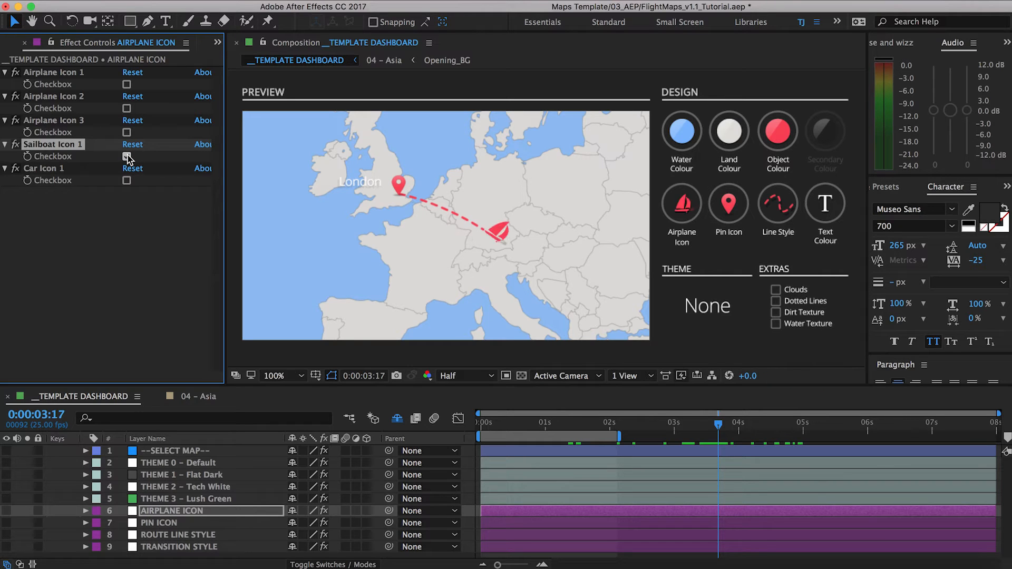
left_click(126, 157)
left_click(127, 157)
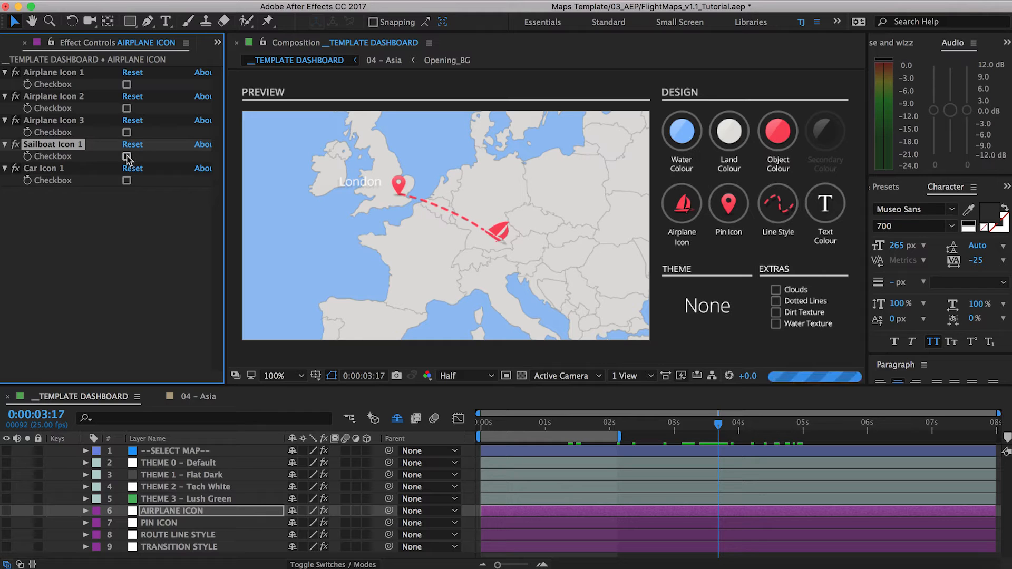
- Replace Sailboat Icon 1 with Airplane Icon 1, toggling Car Icon 1 on and off in between to preview it
left_click(127, 156)
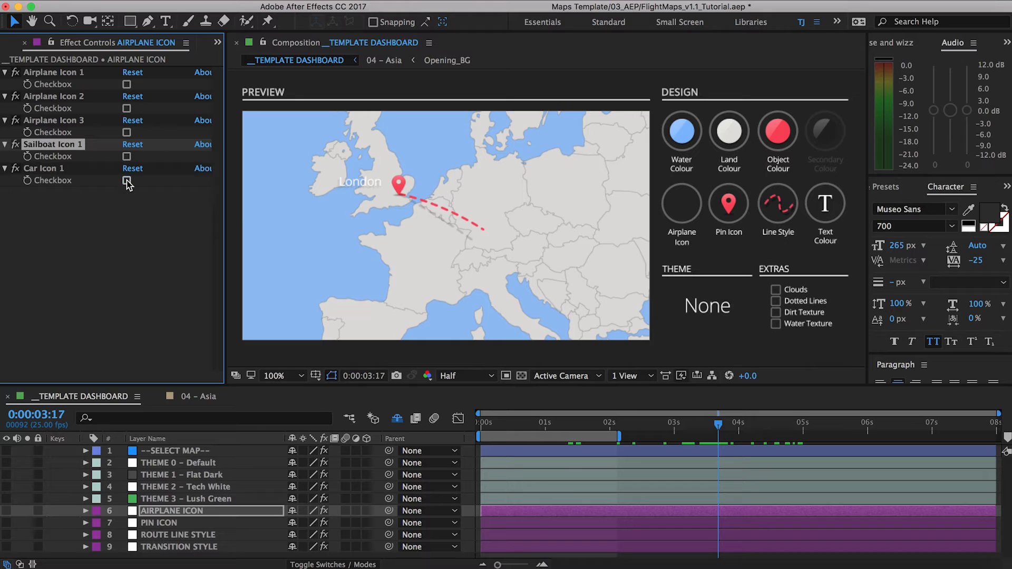
left_click(127, 180)
left_click(127, 181)
left_click(127, 180)
left_click(126, 180)
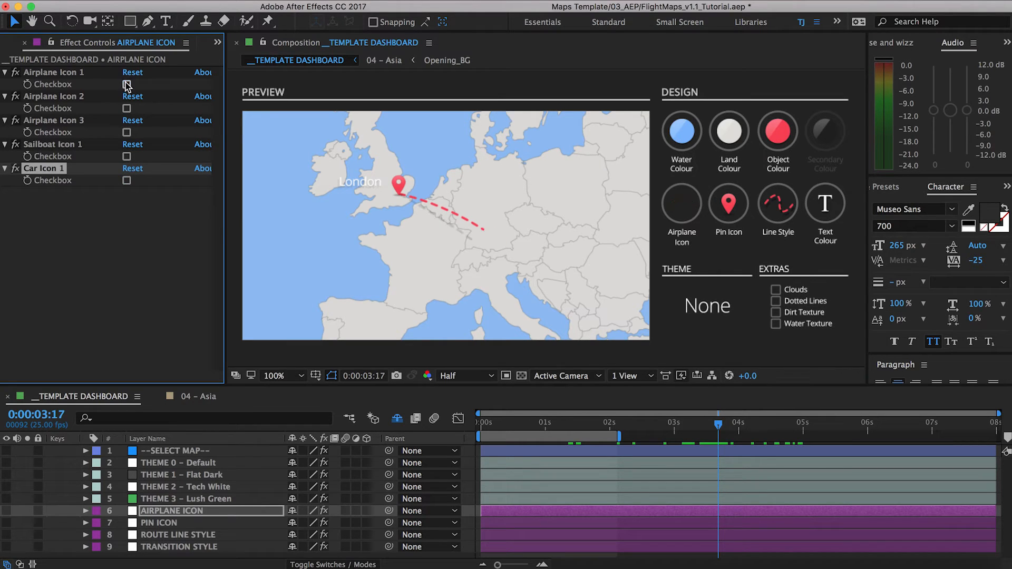
left_click(127, 84)
- In the PIN ICON settings, try the alternative pin icons, including Pin Icon 3, and switch back to Pin Icon 1
left_click(158, 522)
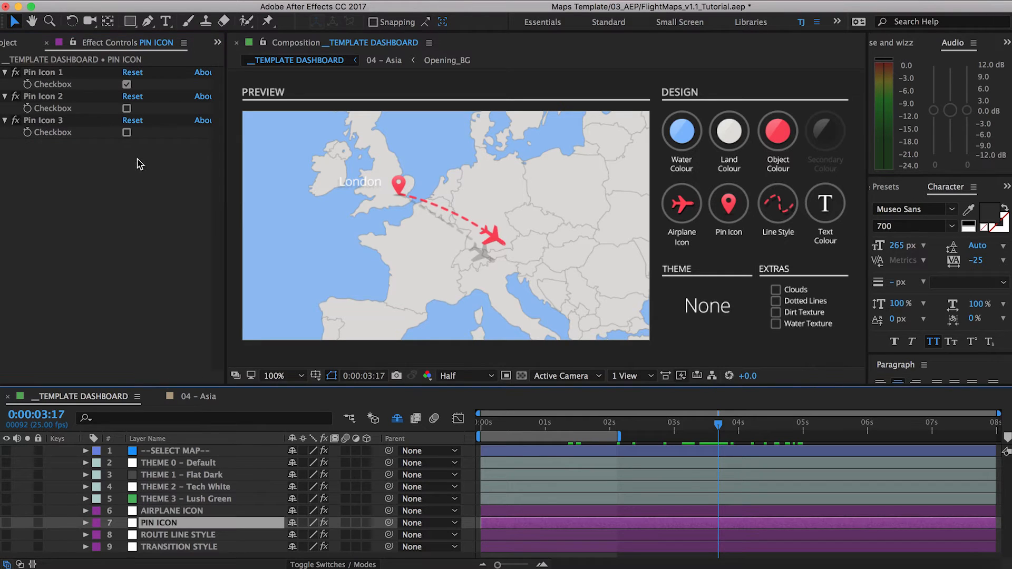
left_click(126, 108)
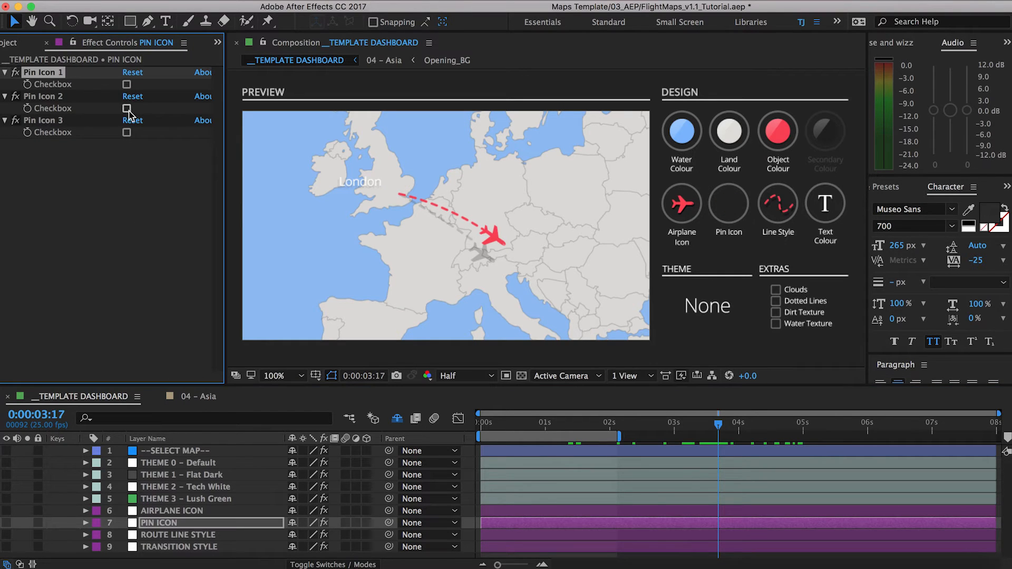
left_click(126, 132)
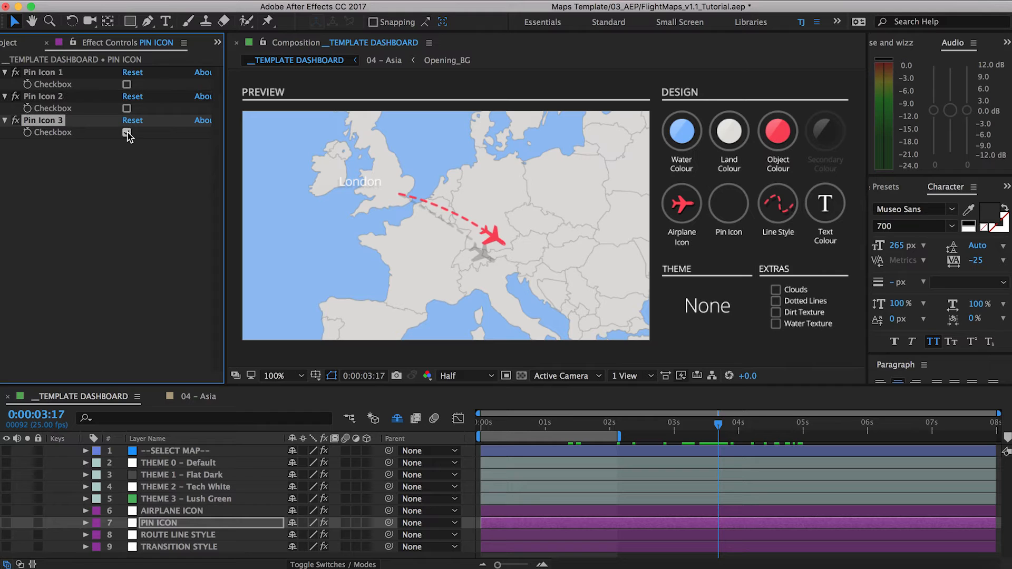
left_click(127, 133)
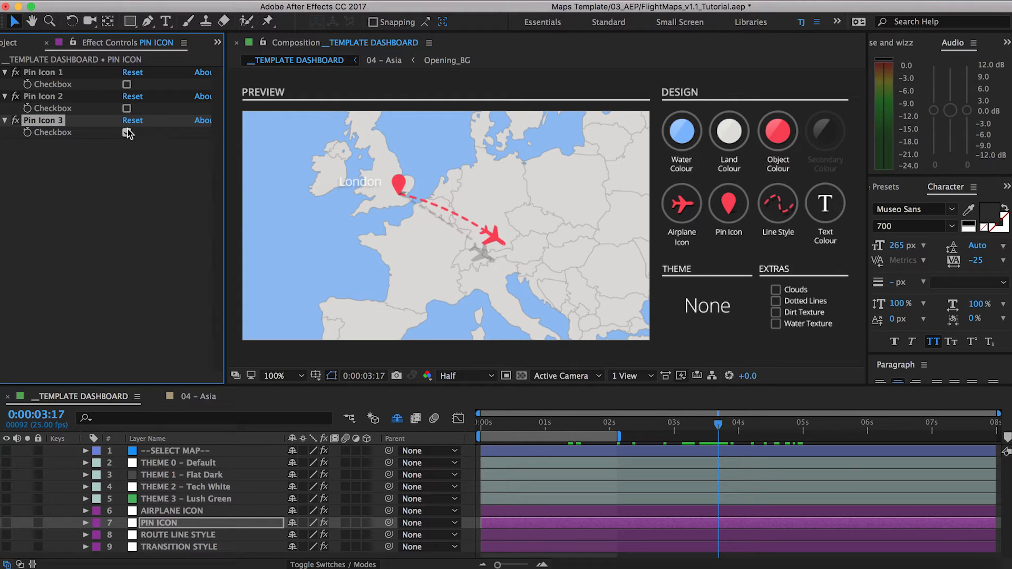
left_click(127, 84)
- Show the ROUTE LINE STYLE settings, and preview the Burn and Circle transitions in TRANSITION STYLE, leaving both off
left_click(183, 535)
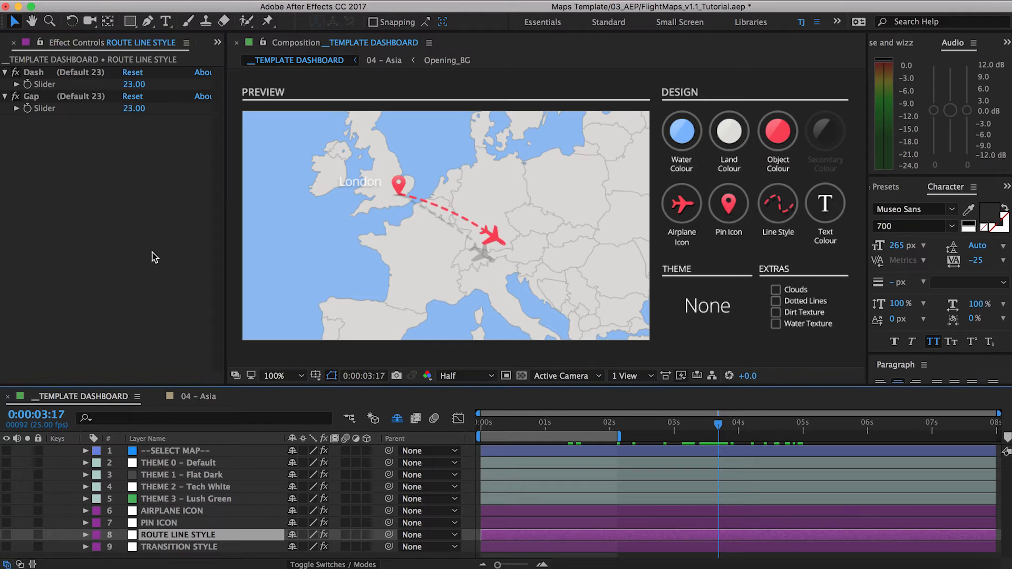
left_click(196, 548)
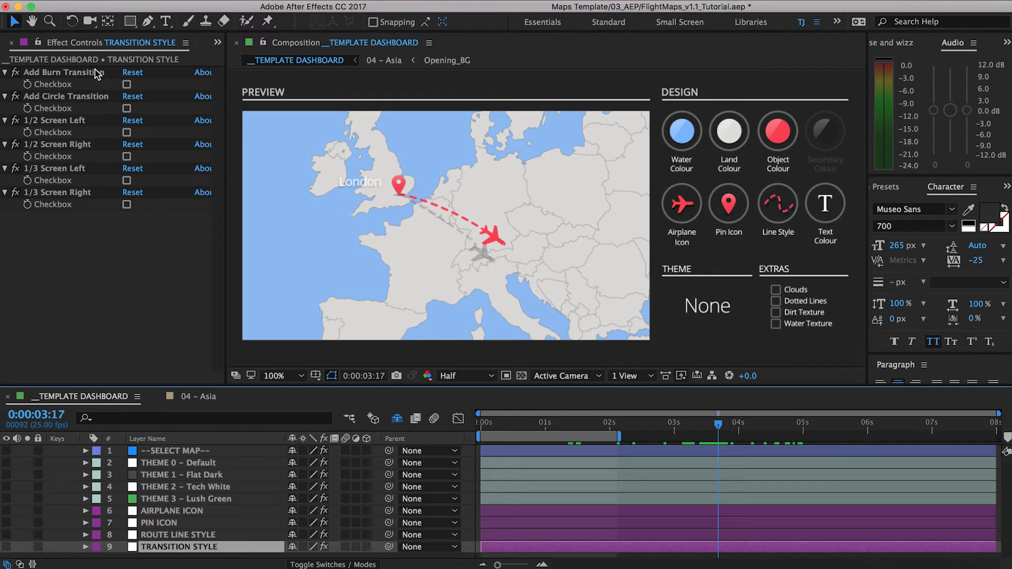
left_click(128, 85)
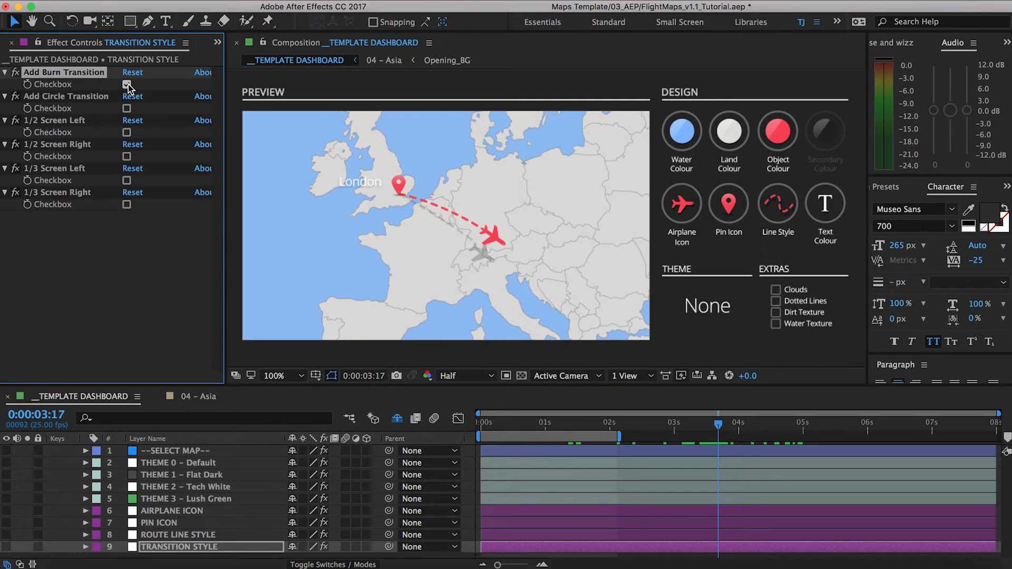
left_click(481, 425)
left_click_drag(477, 427, 539, 428)
left_click(127, 85)
left_click(127, 109)
key("Page_Up")
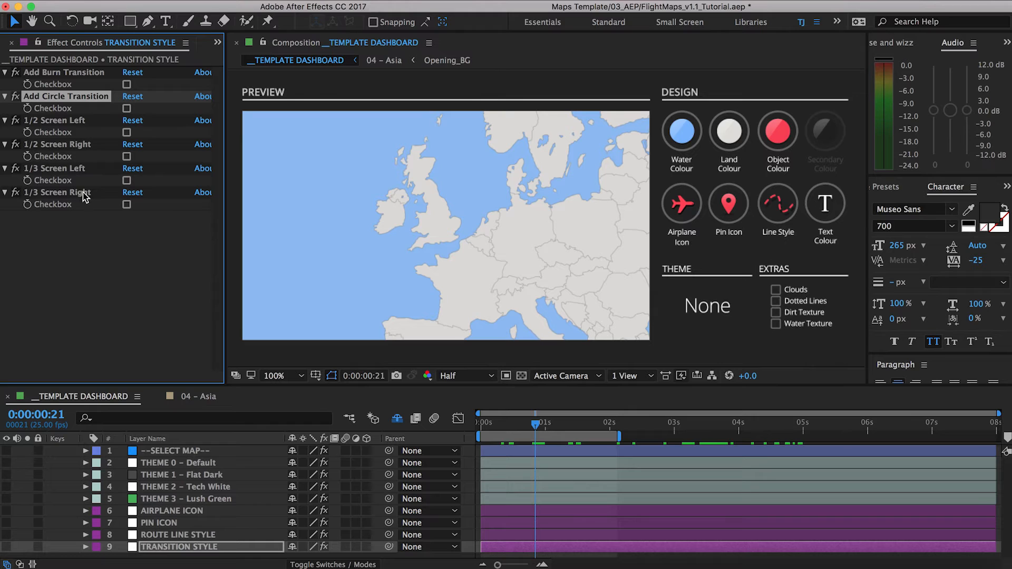
- Preview the 1/2 Screen Left transition over the opening seconds and the 1/2 Screen Right transition, leaving both off
left_click(127, 132)
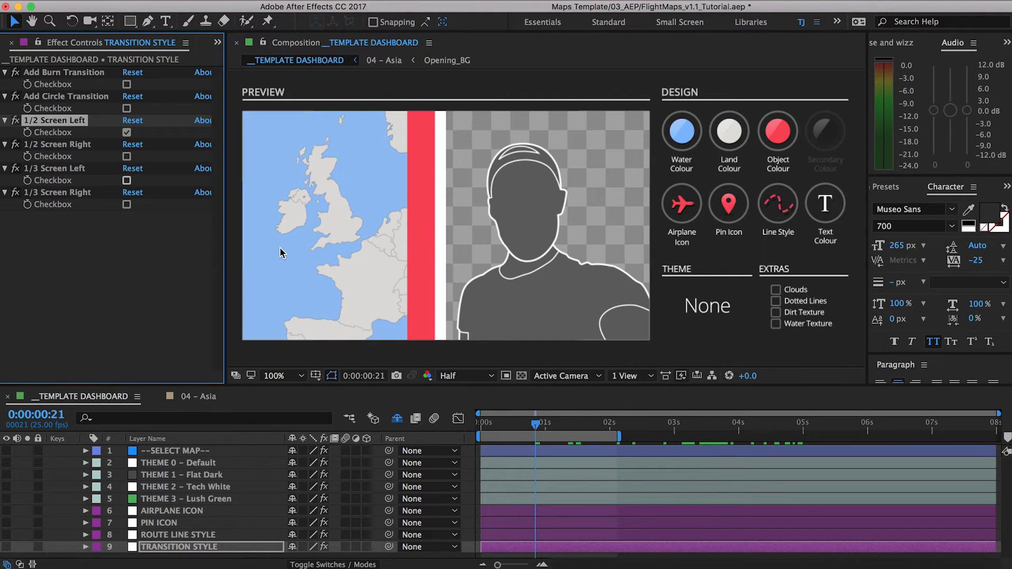
left_click_drag(557, 423, 578, 424)
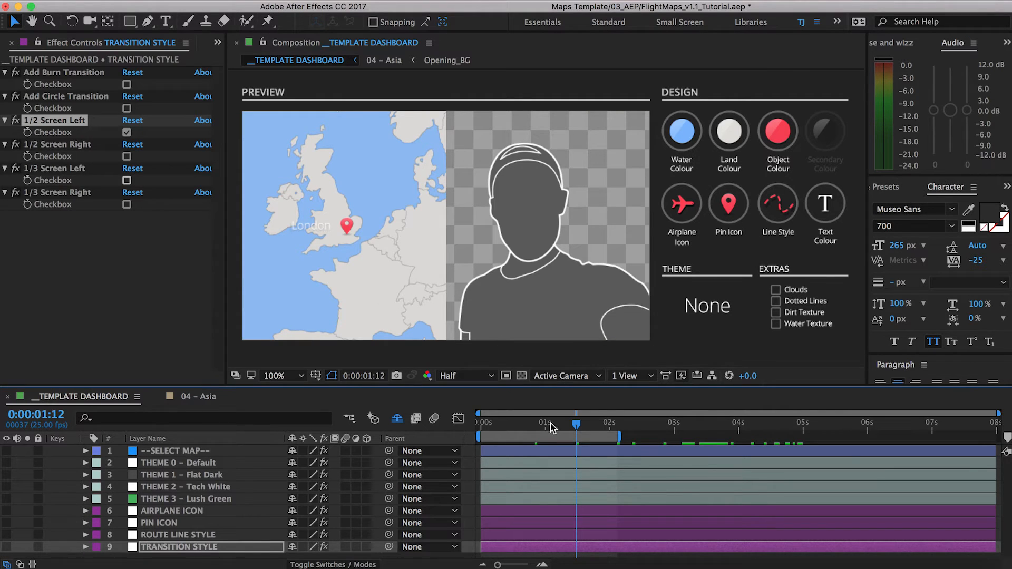
left_click_drag(481, 422, 575, 434)
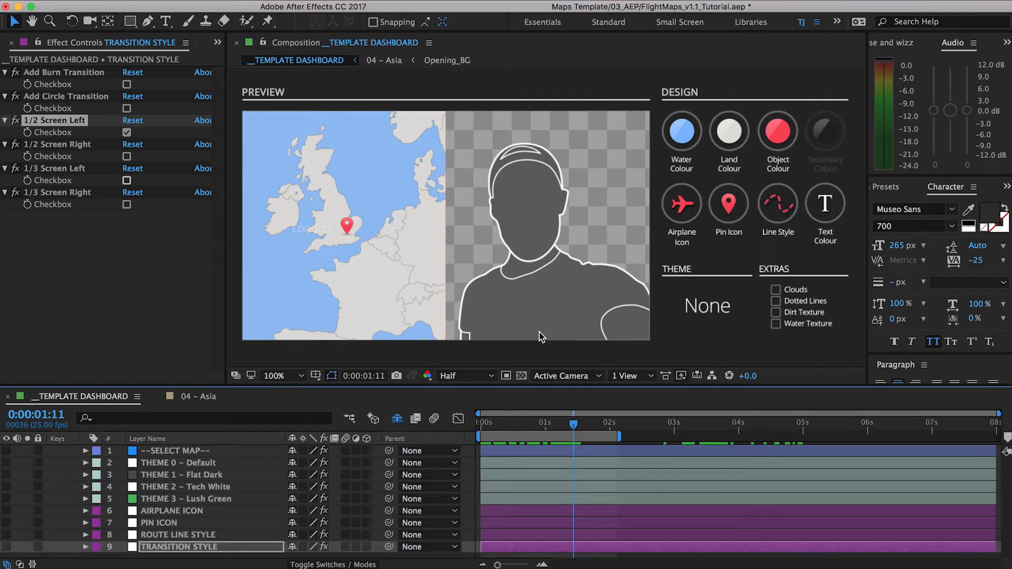
left_click(127, 158)
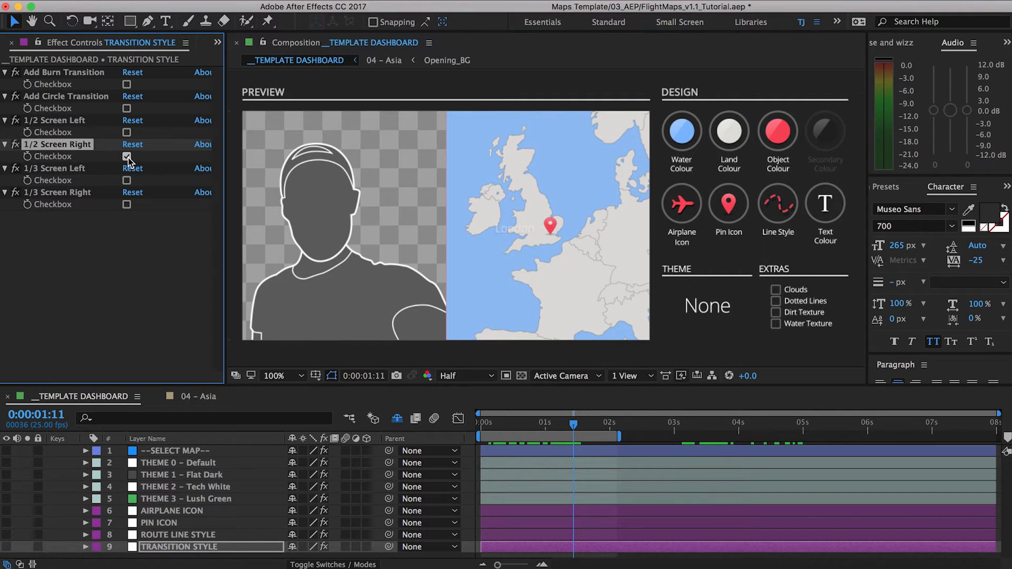
left_click(127, 157)
- Turn on 1/3 Screen Left, preview its reveal over the first second, and turn it off again
left_click(127, 181)
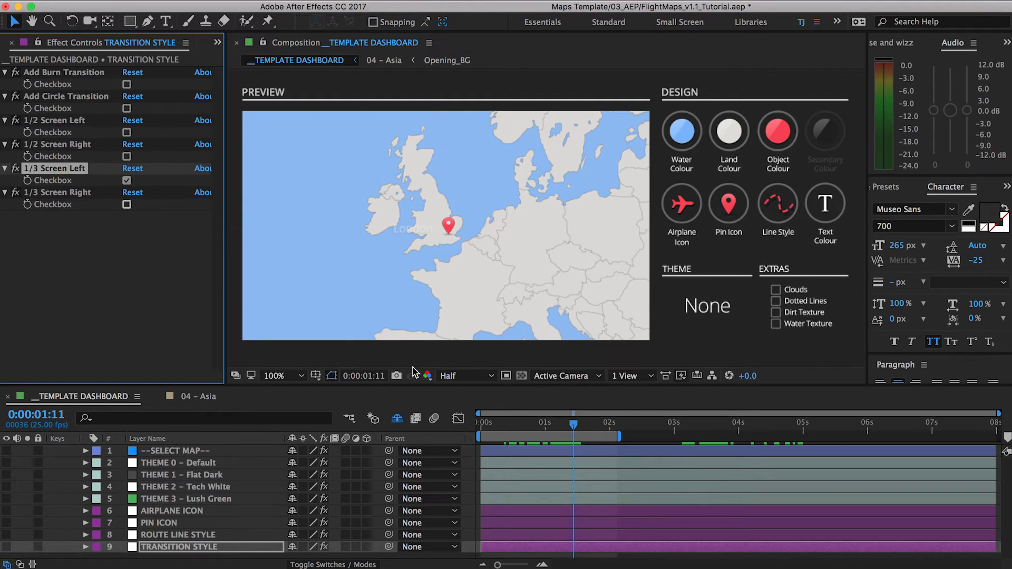
left_click_drag(497, 424, 519, 425)
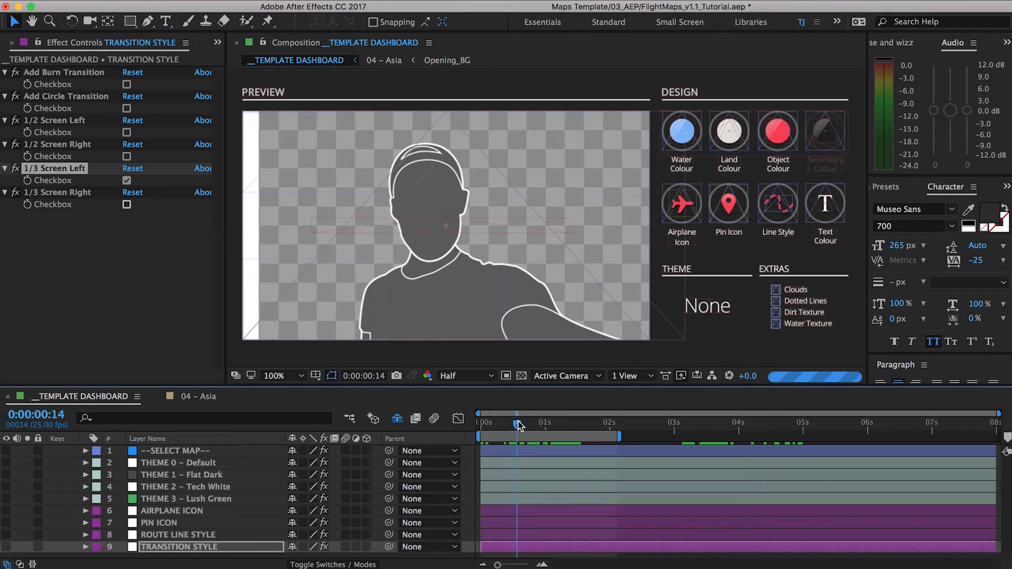
left_click(543, 423)
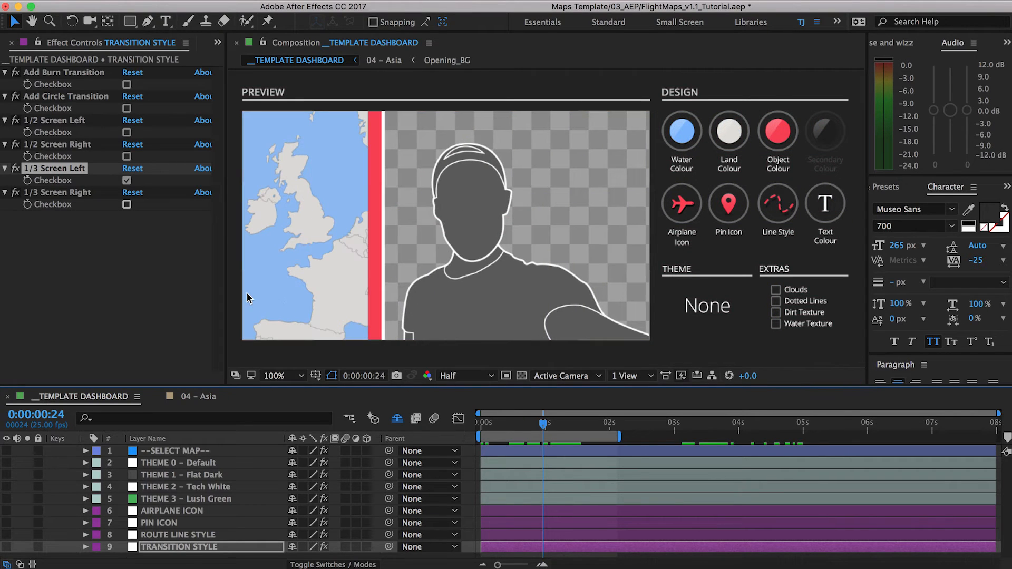
left_click(127, 181)
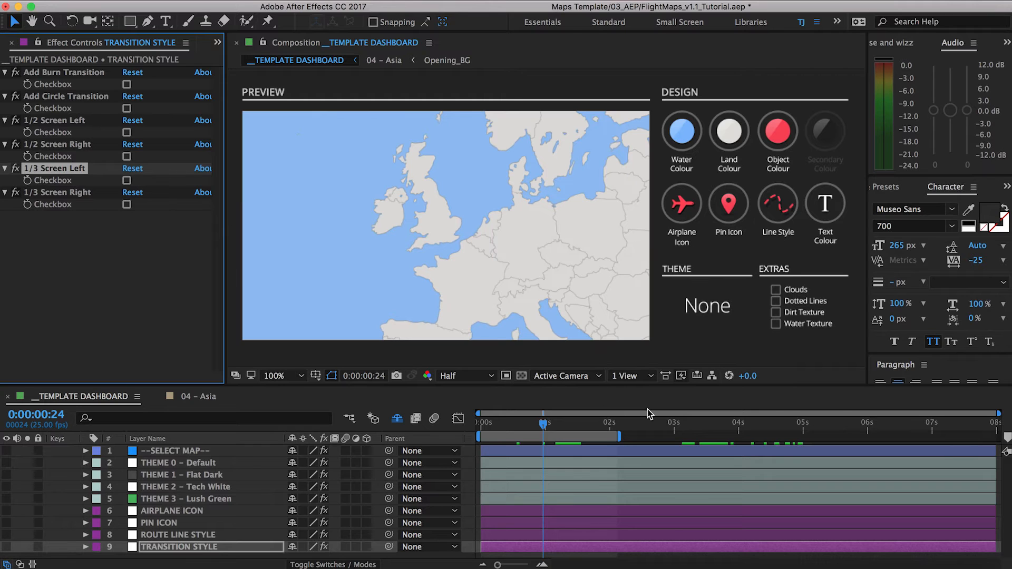
- Set the current time to 0:00:03:16 and open the 01 - Europe map composition from the dashboard preview
left_click(708, 427)
left_click(715, 427)
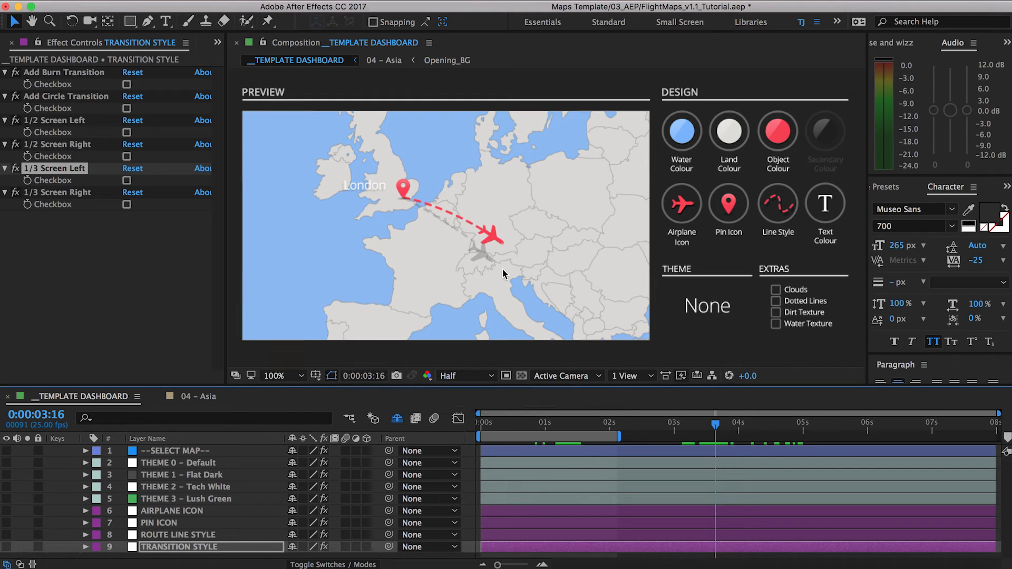
left_click(182, 498)
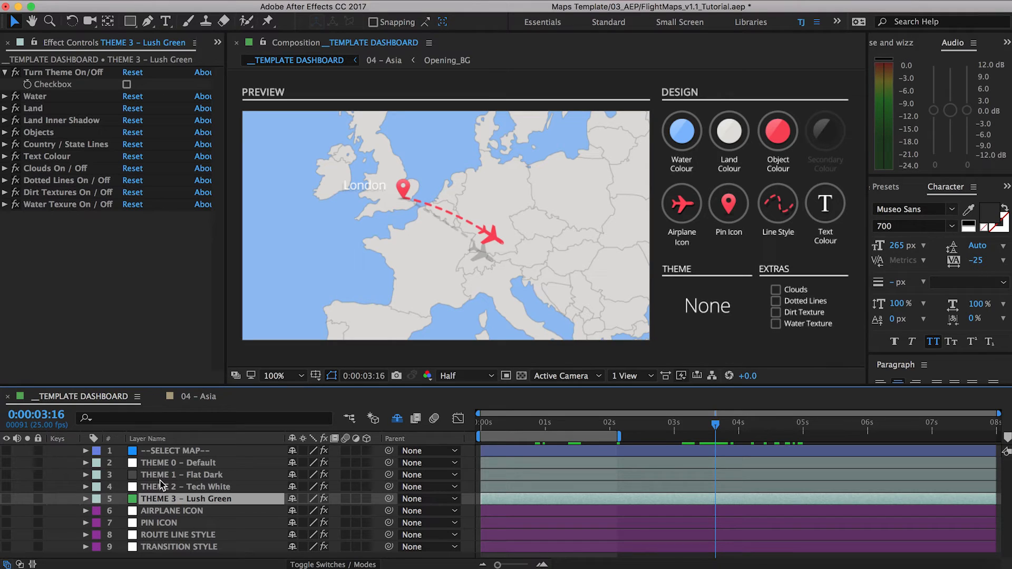
left_click(182, 452)
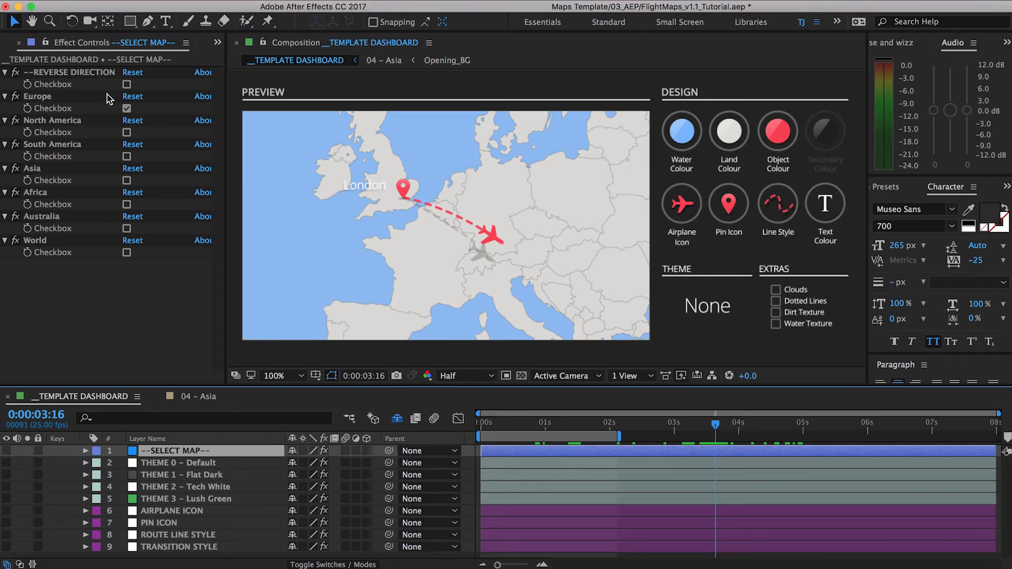
double_click(417, 203)
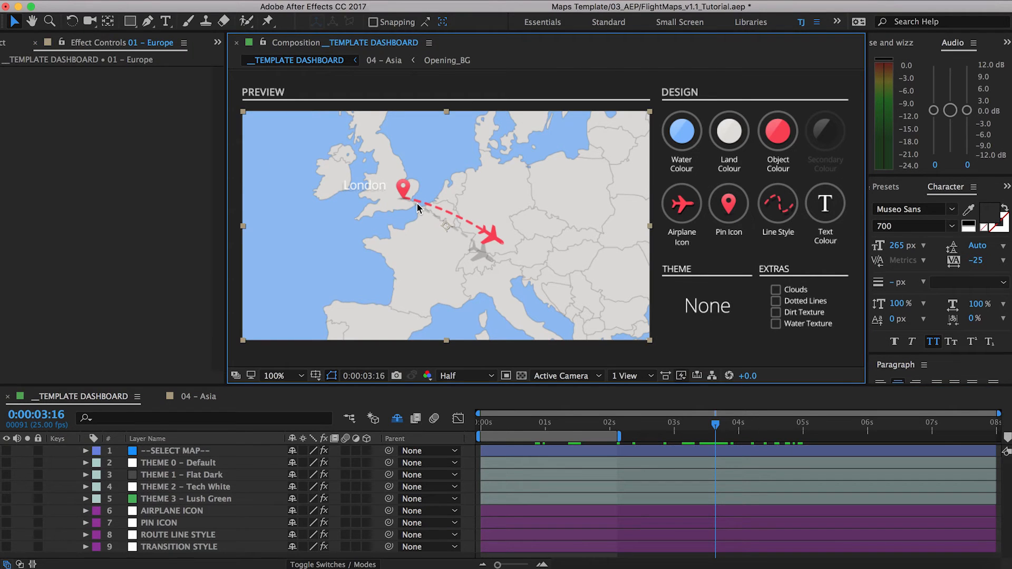
- Reveal the Camera's Position keyframes in 01 - Europe and go to the first keyframe at 0:00:02:13
left_click(592, 425)
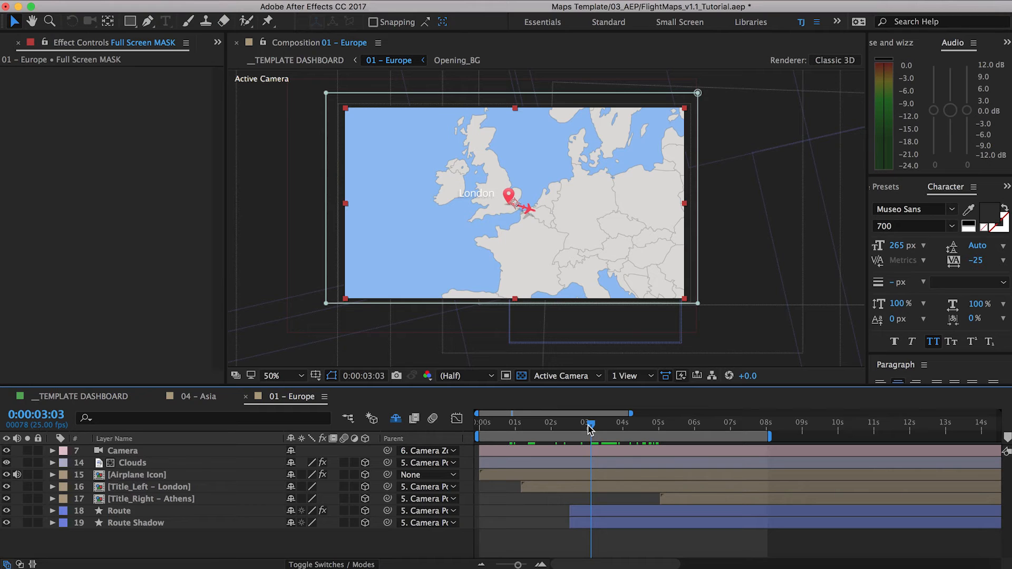
key("Page_Up")
mouse_move(571, 425)
left_mouse_down()
mouse_move(560, 425)
mouse_move(577, 427)
left_mouse_up()
left_click(537, 535)
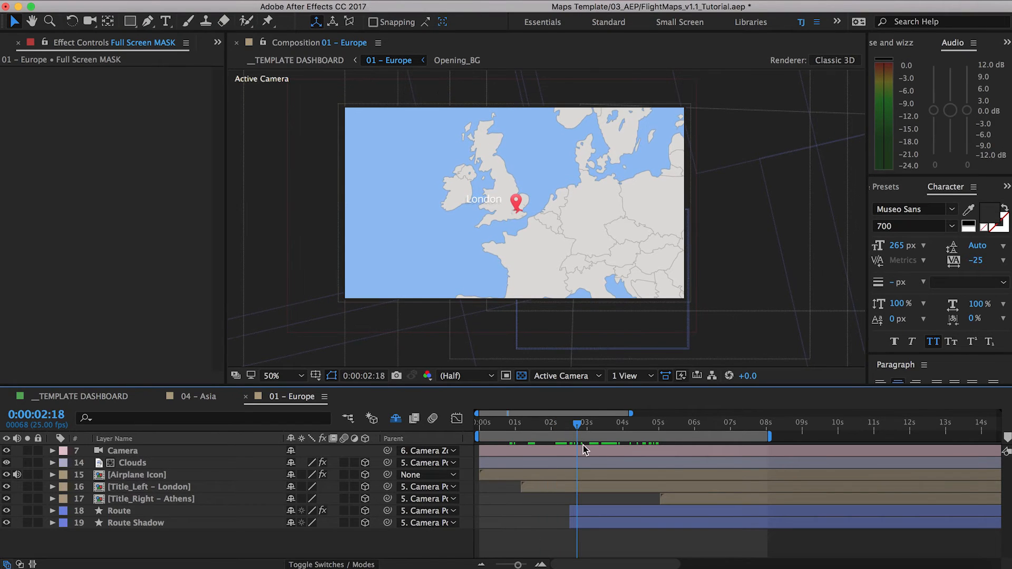
left_click(575, 452)
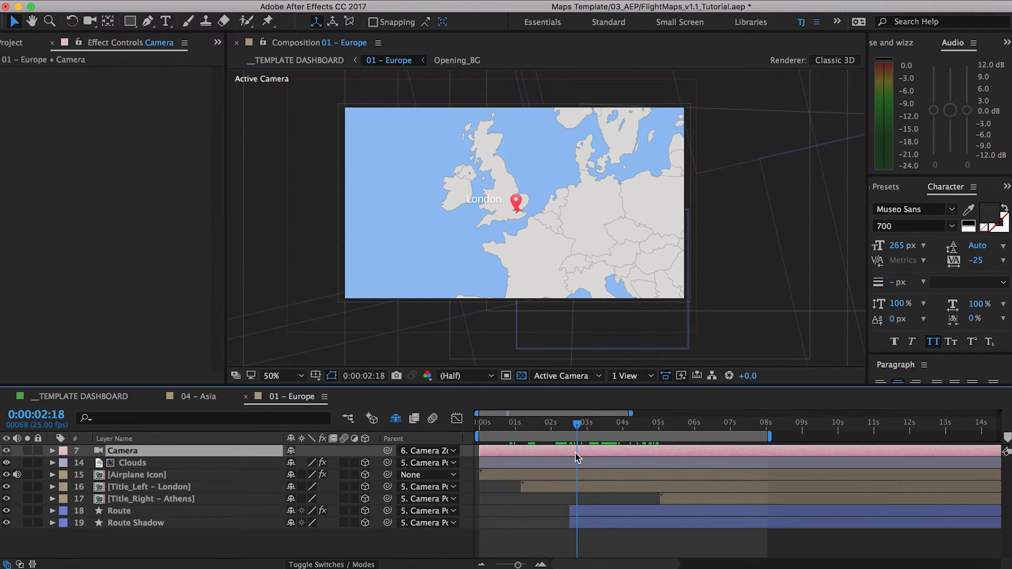
key("p")
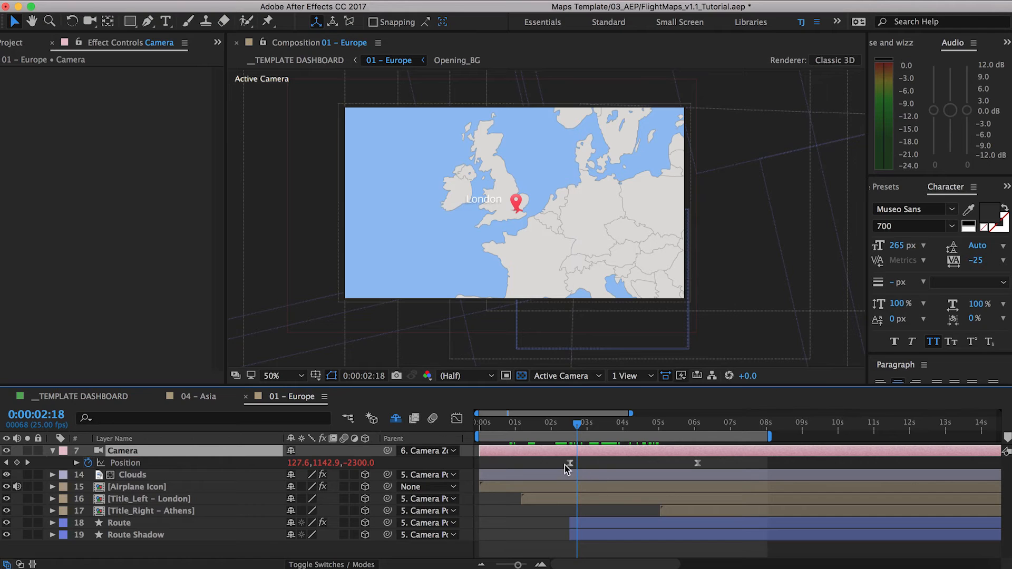
left_click_drag(578, 428, 575, 427)
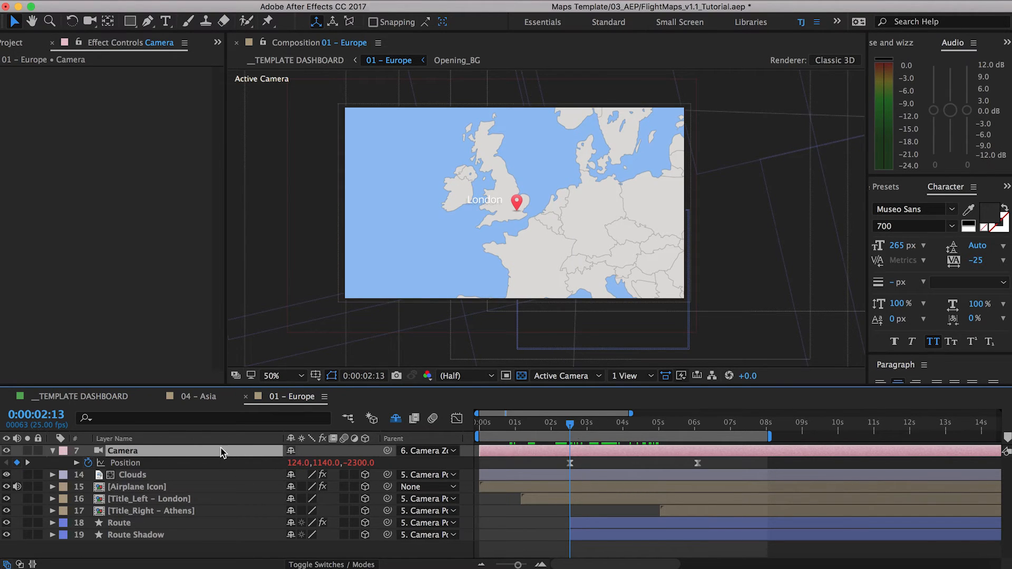
- Shift the Camera southwards over the map at the first Position keyframe, to 124.0, 1660.0, -2300.0
key("shift+Down")
key("shift+Down")
key("shift+Down")
key("shift+Down")
key("shift+Down")
key("shift+Down")
key("shift+Down")
key("shift+Down")
key("shift+Down")
key("shift+Down")
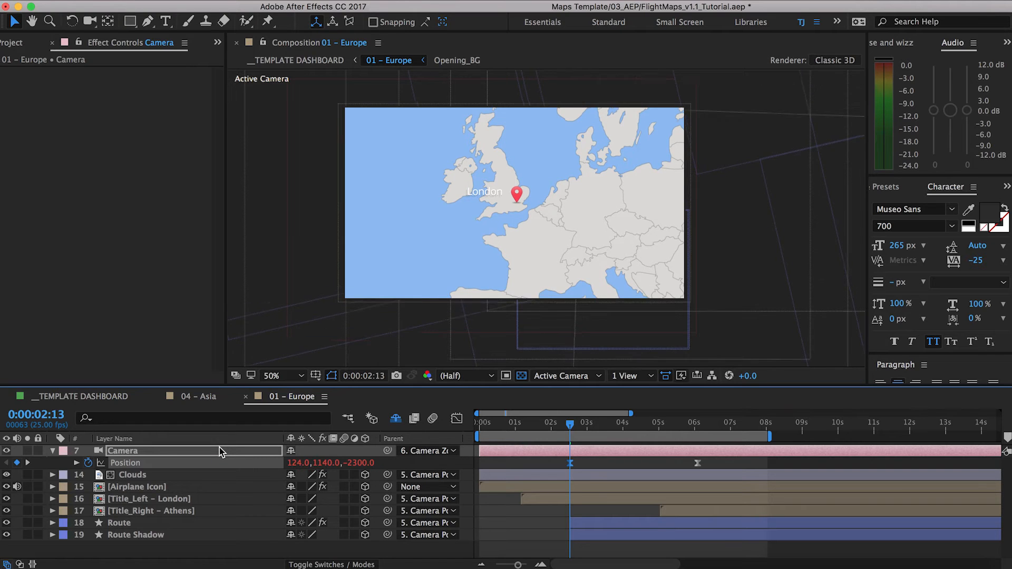
key("shift+Down")
key("shift+Down")
key("shift+Down")
key("shift+Down")
key("shift+Down")
key("shift+Down")
key("shift+Down")
key("shift+Down")
key("shift+Down")
key("shift+Down")
key("shift+Down")
key("shift+Down")
key("shift+Down")
key("shift+Down")
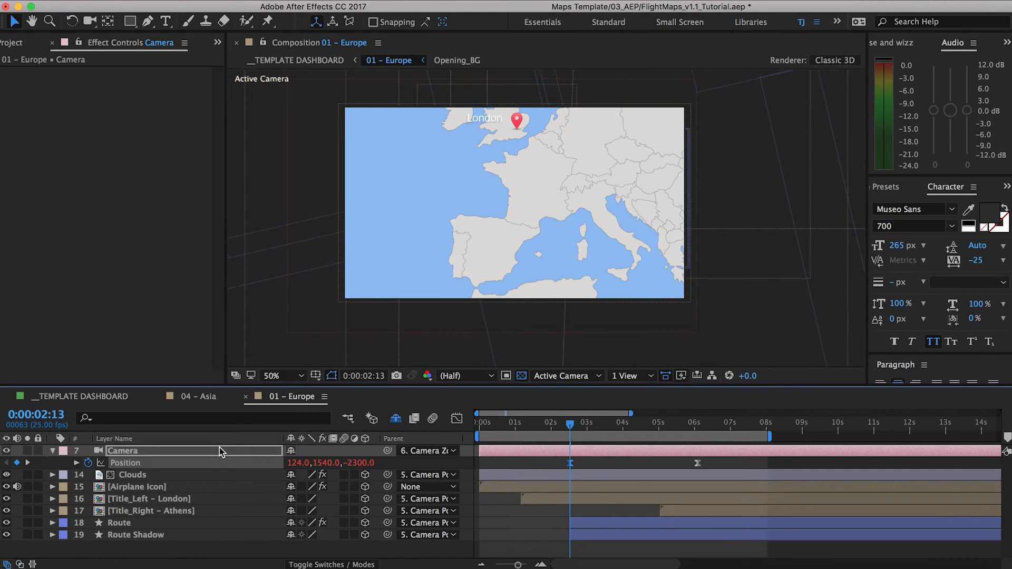
key("shift+Right")
key("shift+Right")
key("shift+Left")
key("shift+Left")
key("shift+Left")
key("shift+Left")
key("shift+Down")
key("shift+Down")
key("shift+Down")
key("shift+Down")
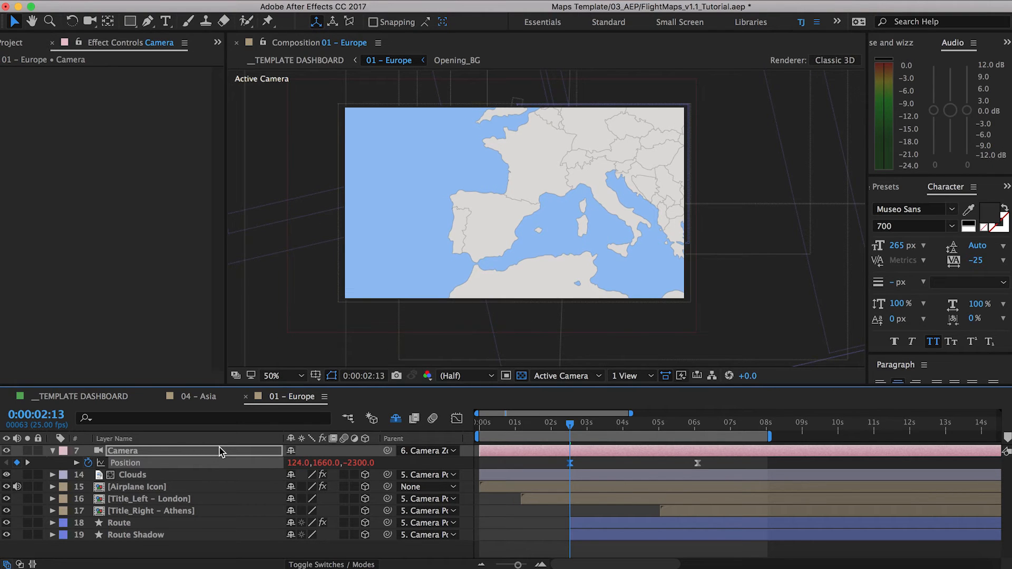
- At the second Position keyframe, 0:00:06:02, shift the Camera north-west over the map to 672.0, 1364.0, -2300.0
left_click_drag(573, 429, 701, 433)
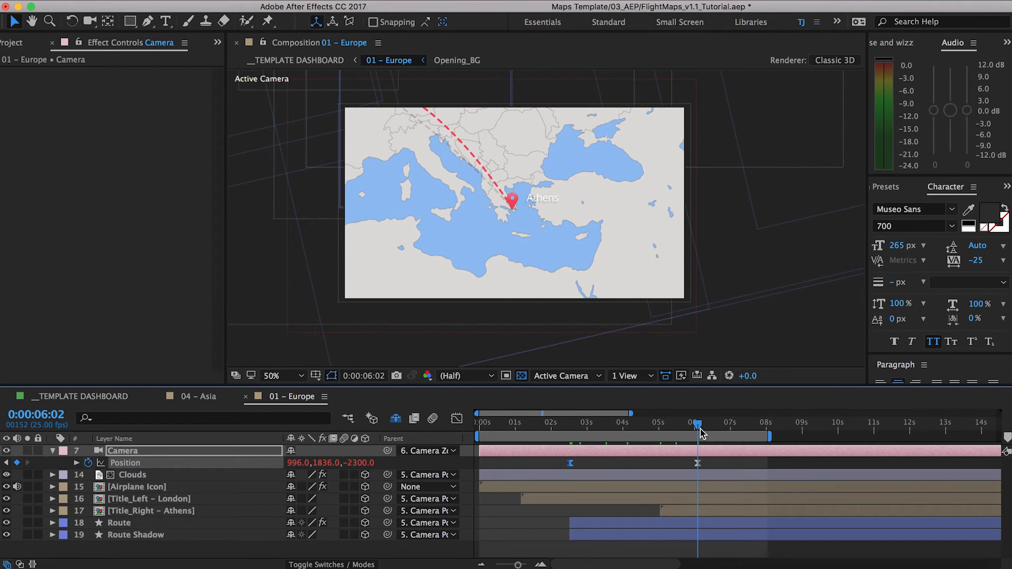
key("shift+Left")
key("shift+Left")
key("shift+Left")
key("shift+Left")
key("shift+Up")
key("shift+Up")
key("shift+Up")
key("shift+Up")
key("shift+Up")
key("shift+Up")
key("shift+Up")
key("shift+Up")
key("shift+Up")
key("shift+Up")
key("shift+Up")
key("shift+Up")
key("shift+Up")
key("shift+Up")
key("shift+Up")
key("shift+Up")
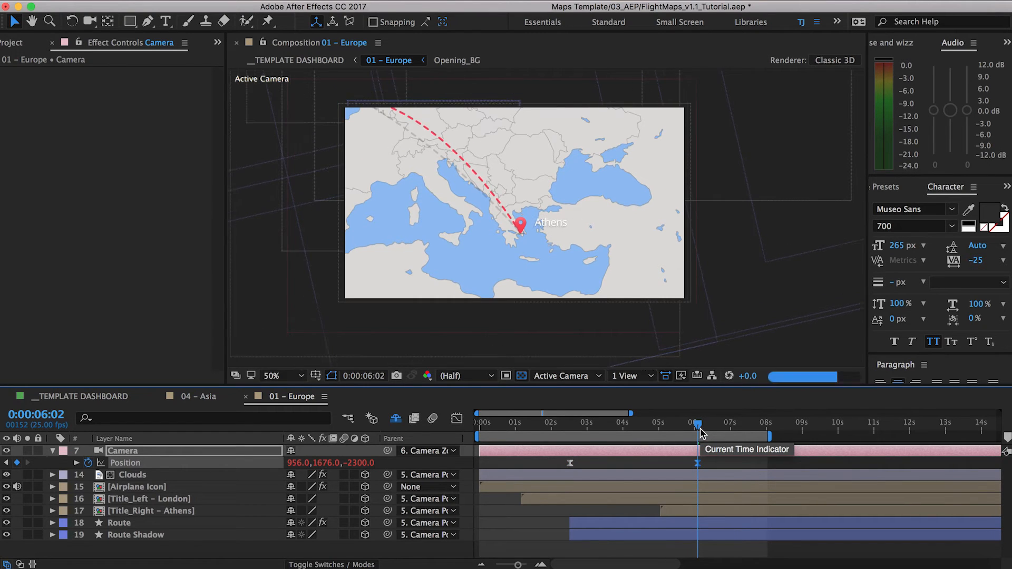
key("shift+Left")
key("shift+Left")
key("shift+Left")
key("shift+Left")
key("shift+Left")
key("shift+Left")
key("shift+Left")
key("shift+Left")
key("shift+Left")
key("shift+Left")
key("shift+Left")
key("shift+Left")
key("shift+Left")
key("shift+Left")
key("shift+Left")
key("shift+Left")
key("shift+Left")
key("shift+Left")
key("shift+Left")
key("shift+Left")
key("shift+Up")
key("shift+Up")
key("shift+Up")
key("shift+Up")
key("shift+Up")
key("shift+Up")
key("shift+Up")
key("shift+Up")
key("shift+Up")
key("shift+Up")
key("shift+Up")
key("shift+Up")
key("shift+Up")
key("shift+Up")
key("shift+Up")
key("shift+Up")
key("shift+Up")
key("shift+Up")
key("shift+Up")
key("shift+Up")
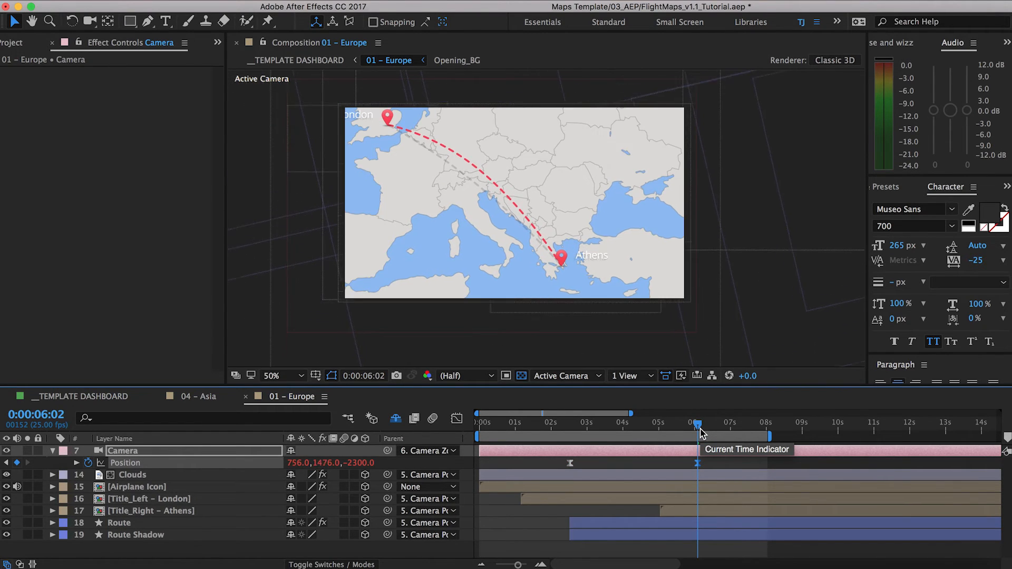
key("shift+Up")
key("shift+Up")
key("shift+Up")
key("shift+Up")
key("shift+Up")
key("shift+Up")
key("shift+Up")
key("shift+Up")
key("shift+Up")
key("shift+Up")
key("shift+Up")
key("shift+Up")
key("shift+Left")
key("shift+Left")
key("shift+Left")
key("shift+Left")
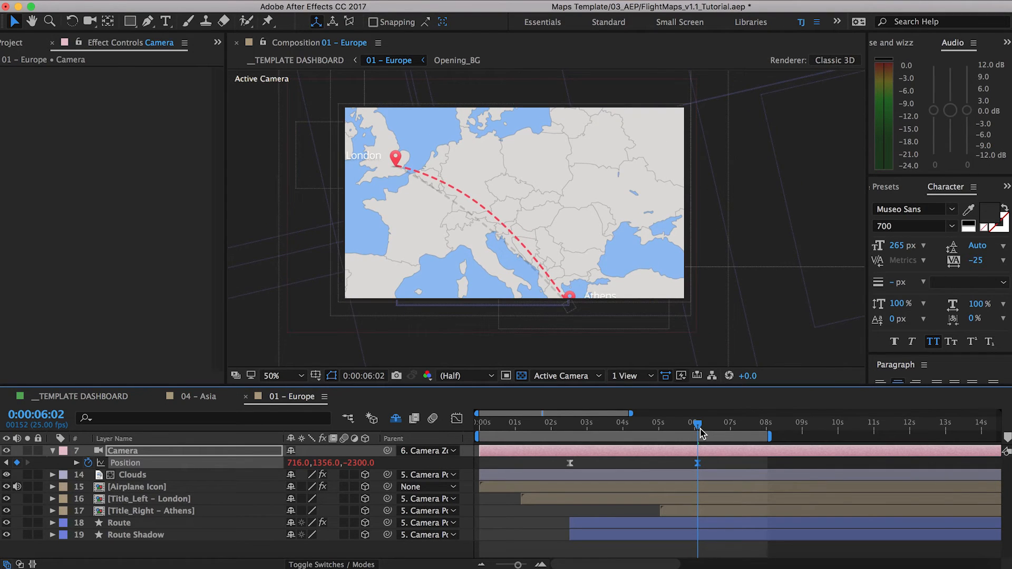
key("shift+Left")
key("shift+Left")
key("Down")
key("Down")
key("Down")
key("Down")
key("Left")
key("Left")
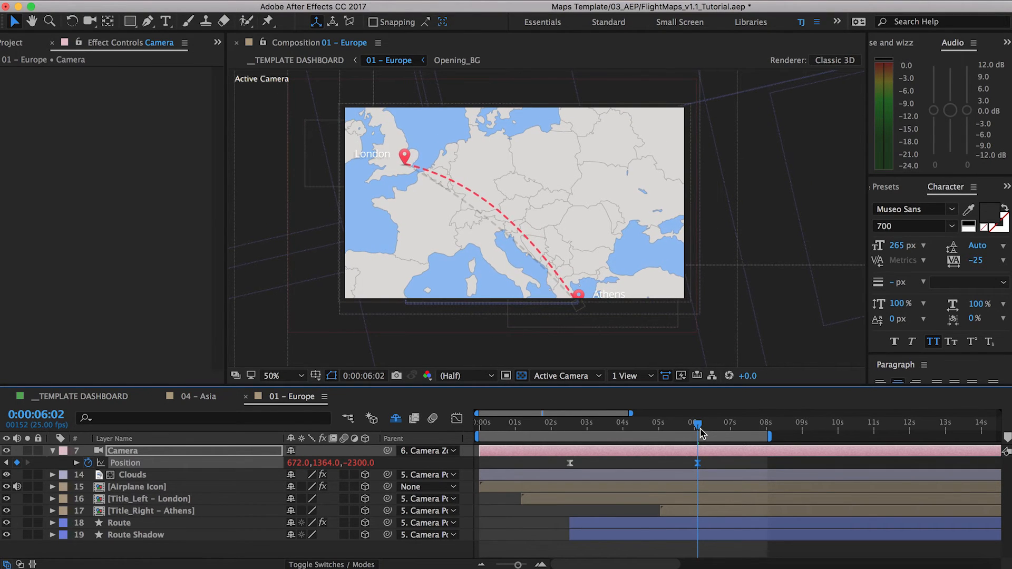
- At 0:00:03:08, move the Title_Left - London layer down the map so its pin sits on Barcelona's coast
left_click(642, 425)
left_click(599, 425)
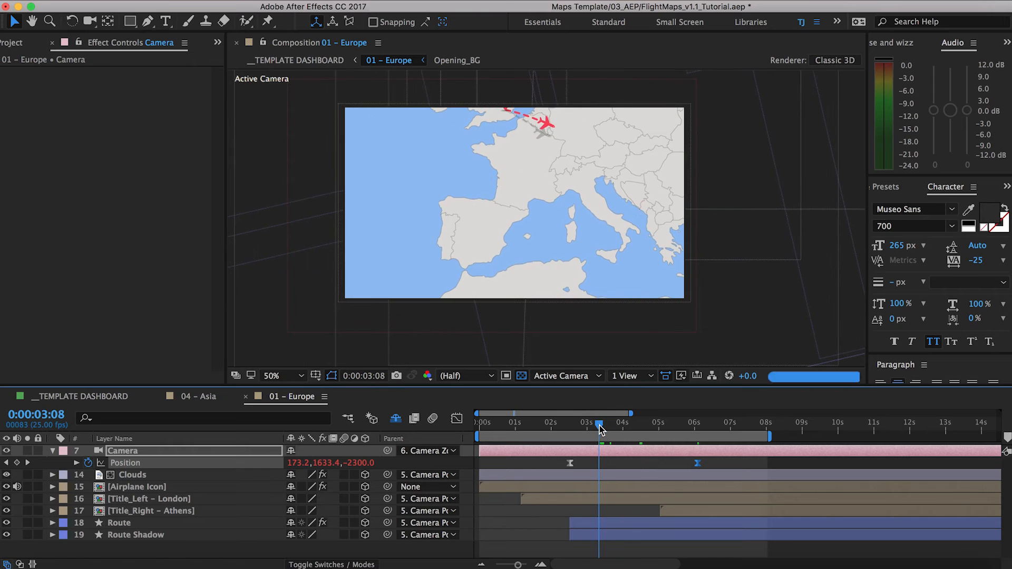
left_click(588, 498)
left_click(501, 119)
mouse_move(501, 120)
left_mouse_down()
mouse_move(510, 192)
mouse_move(526, 211)
mouse_move(511, 224)
left_mouse_up()
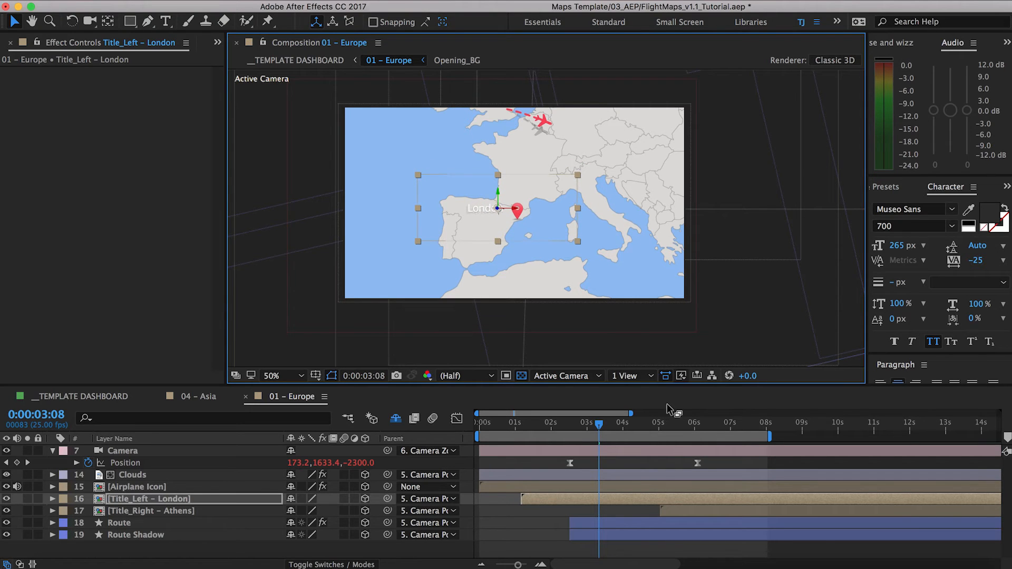
- At 0:00:06:00, move the Title_Right - Athens layer north-west so its pin sits on Vienna's location, and deselect it
left_click(695, 425)
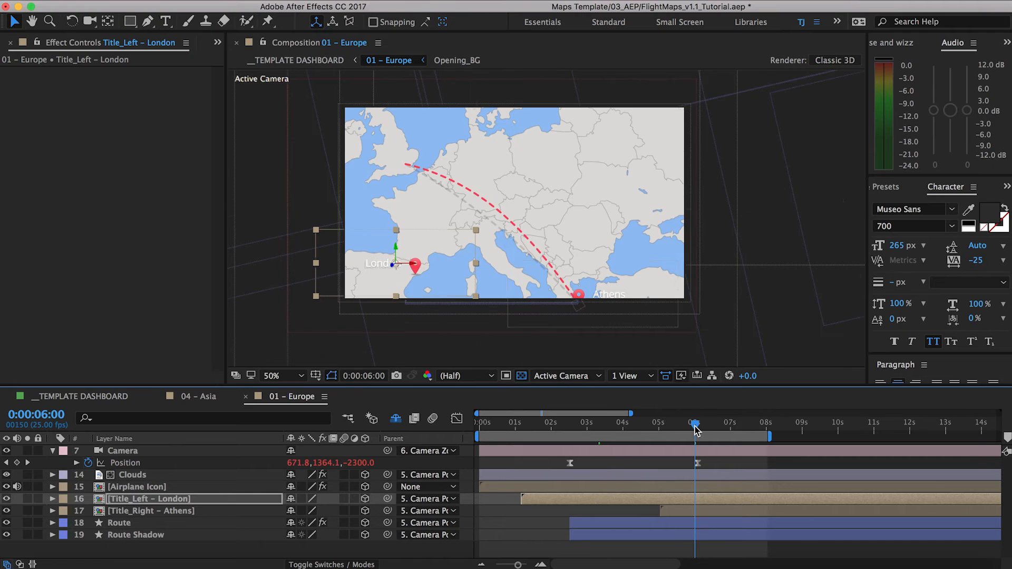
left_click(706, 511)
left_click_drag(576, 297, 520, 199)
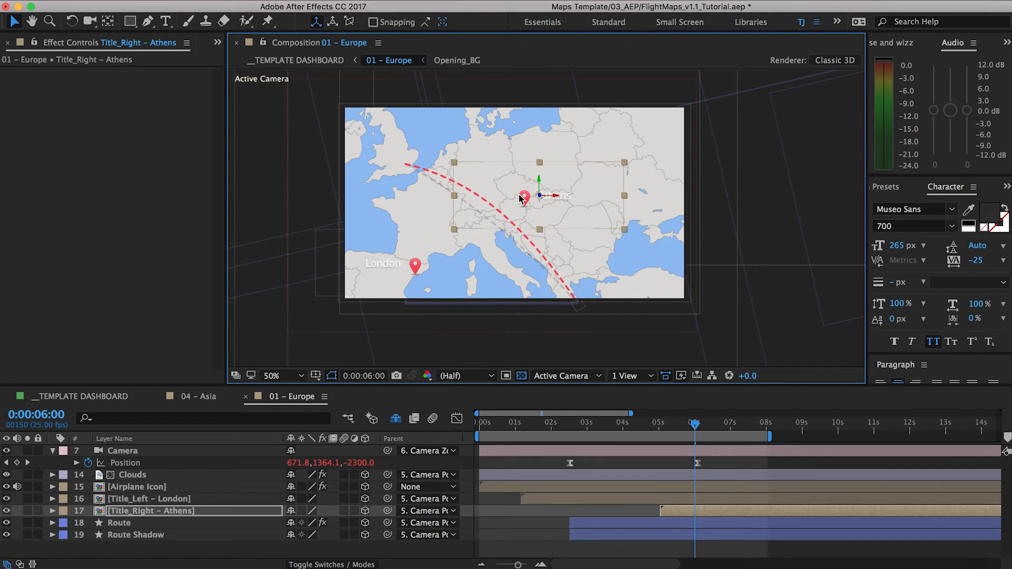
left_click(637, 463)
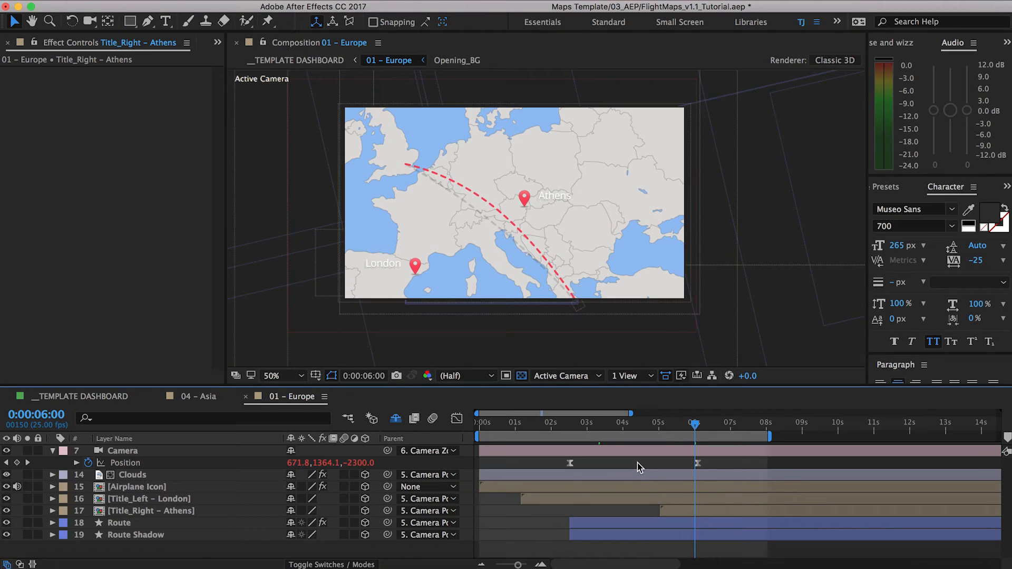
- Change the text in the Title_Left - London composition to Barcelona and return to the 01 - Europe composition
double_click(560, 495)
double_click(530, 222)
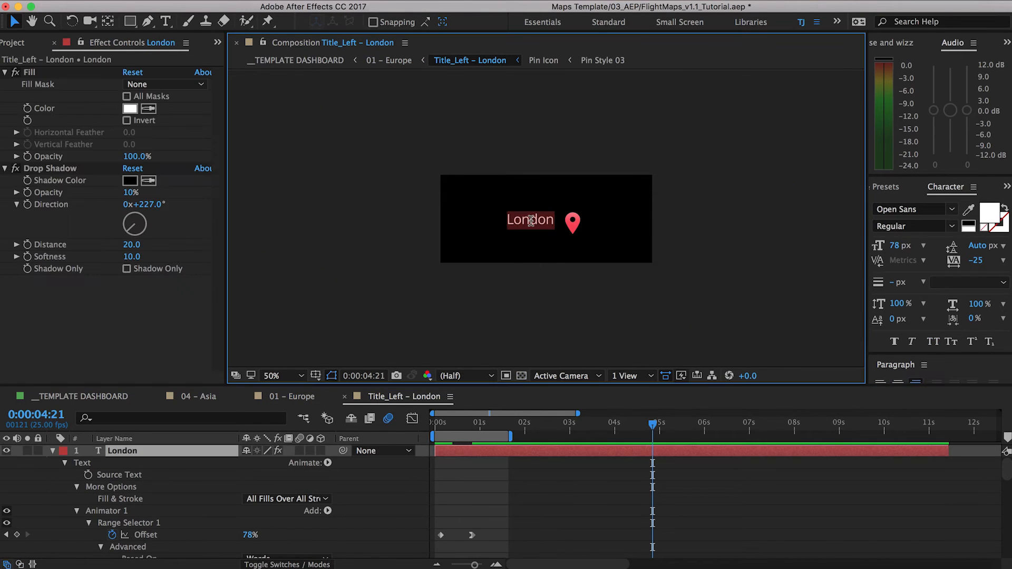
type("Bar")
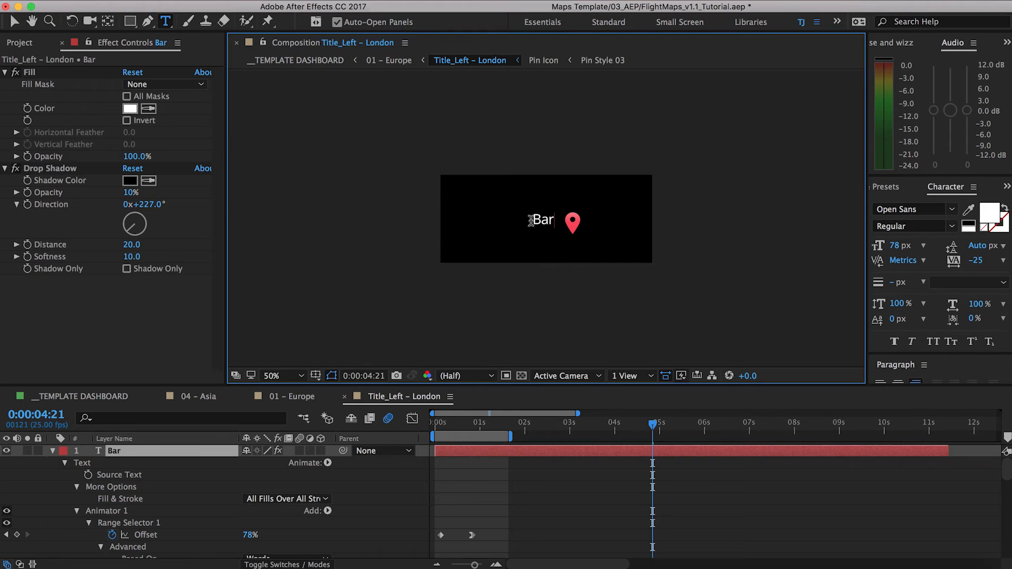
type("celona")
left_click(578, 473)
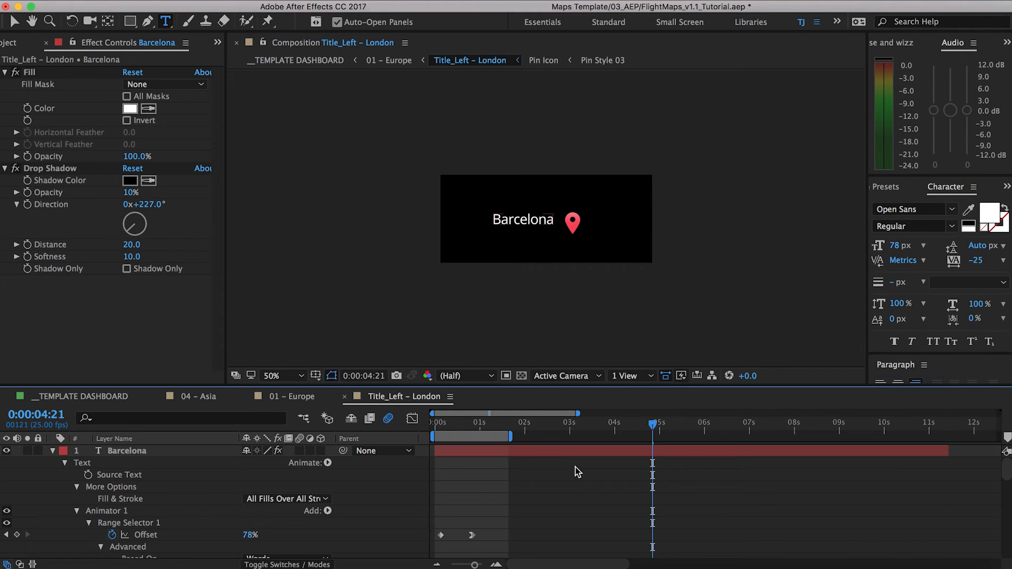
left_click(346, 399)
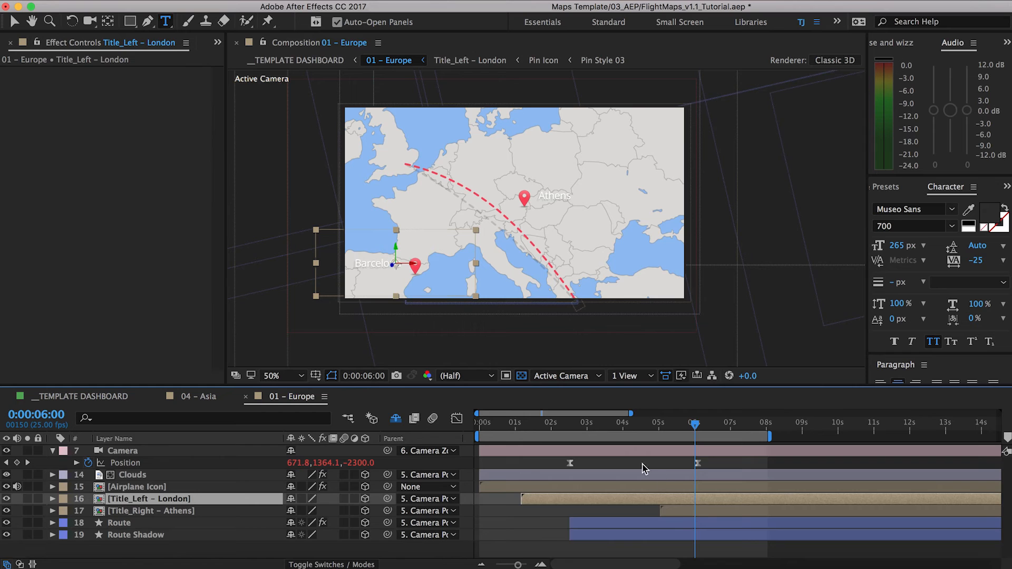
- Change the text in the Title_Right - Athens composition to Vienna and return to the 01 - Europe composition with nothing selected
double_click(678, 515)
double_click(560, 218)
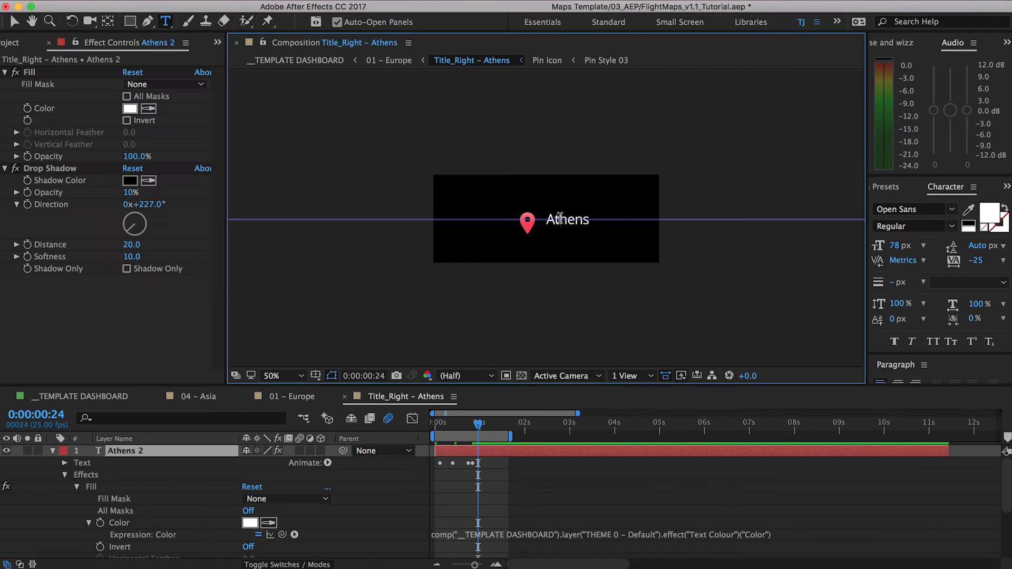
type("Vienna")
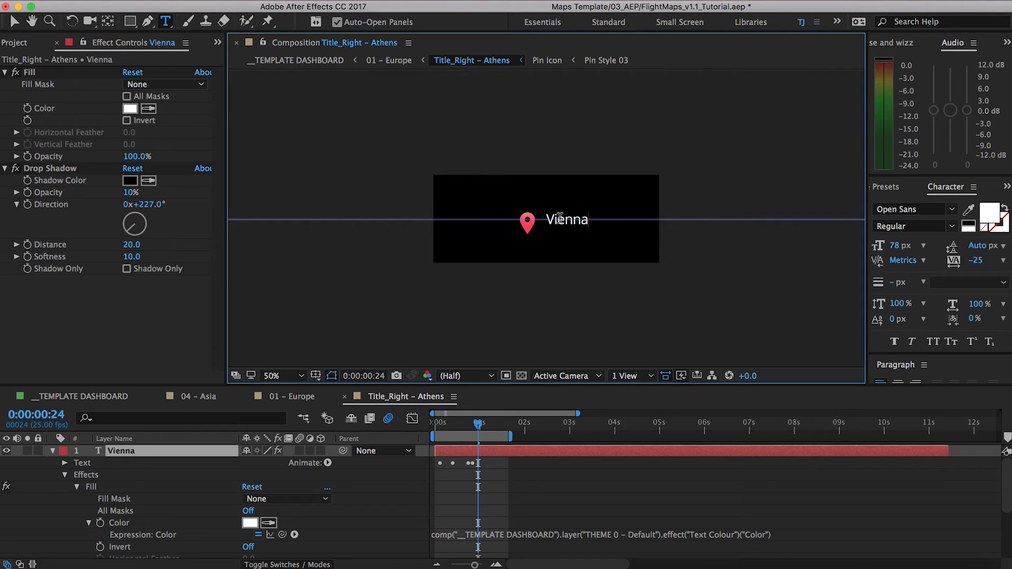
left_click(413, 444)
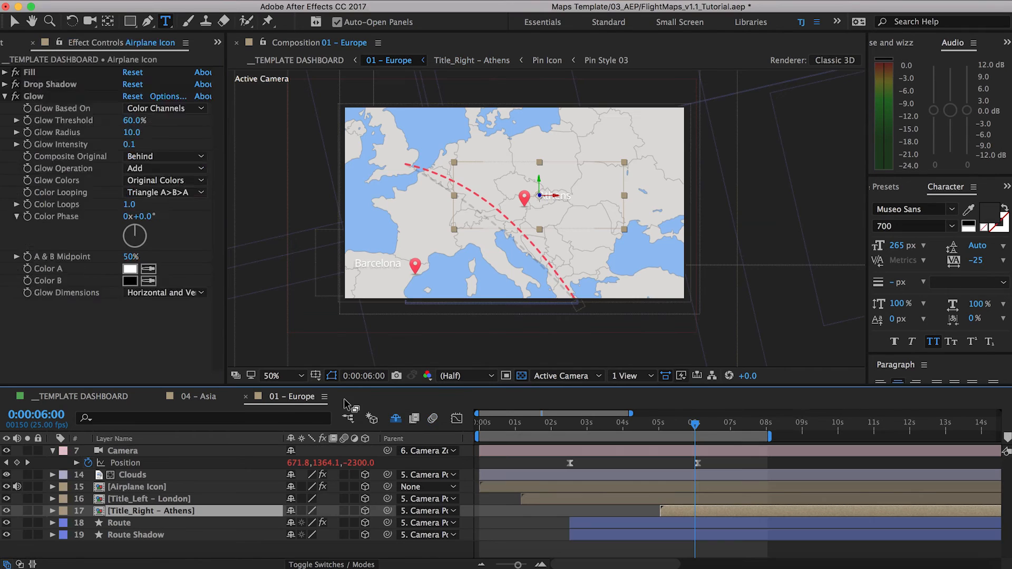
left_click(345, 397)
left_click(546, 533)
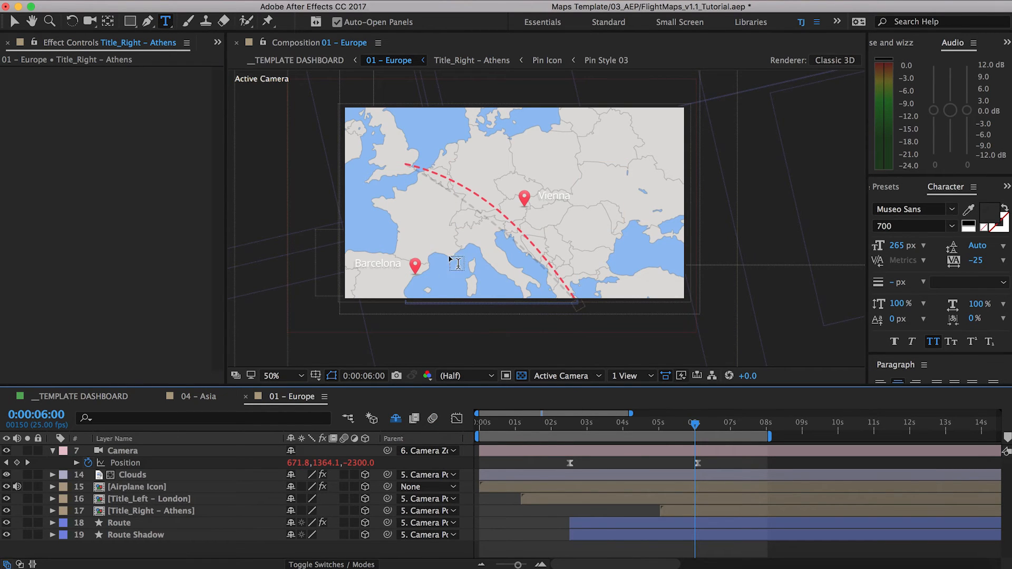
- Select the Route layer's Path 1 with the Selection tool and move its London starting point to the Barcelona pin
key("v")
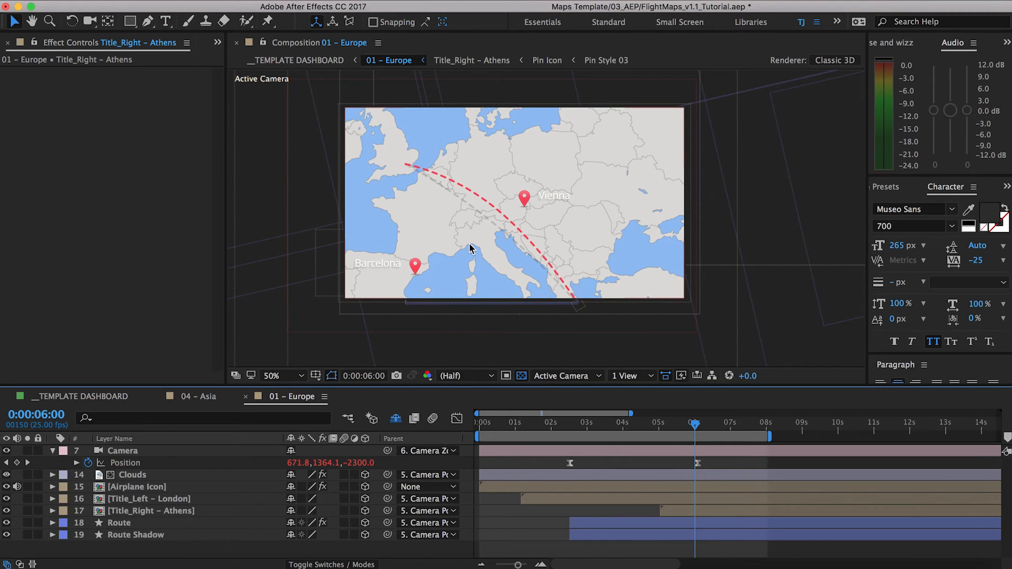
left_click(166, 524)
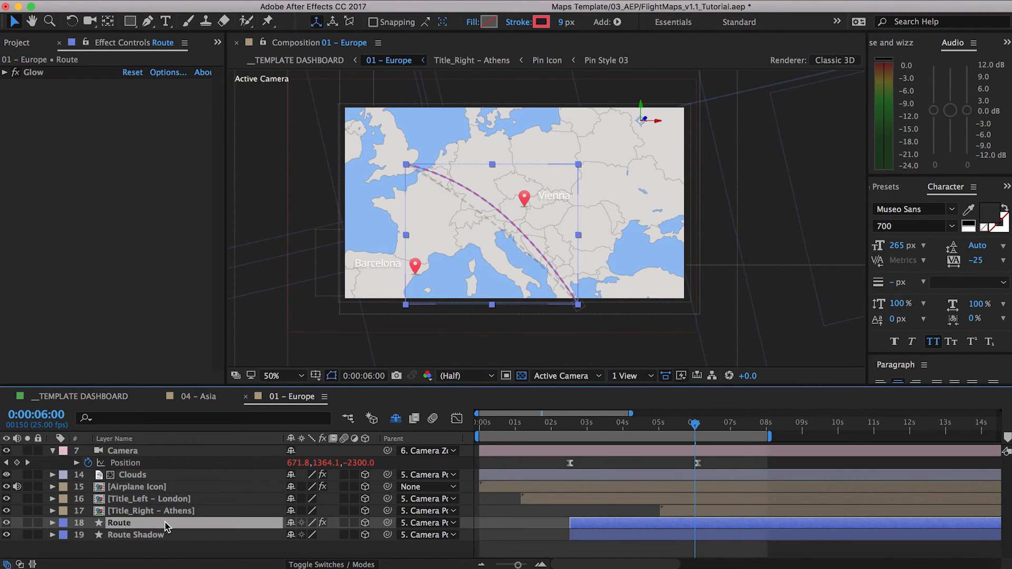
left_click(52, 522)
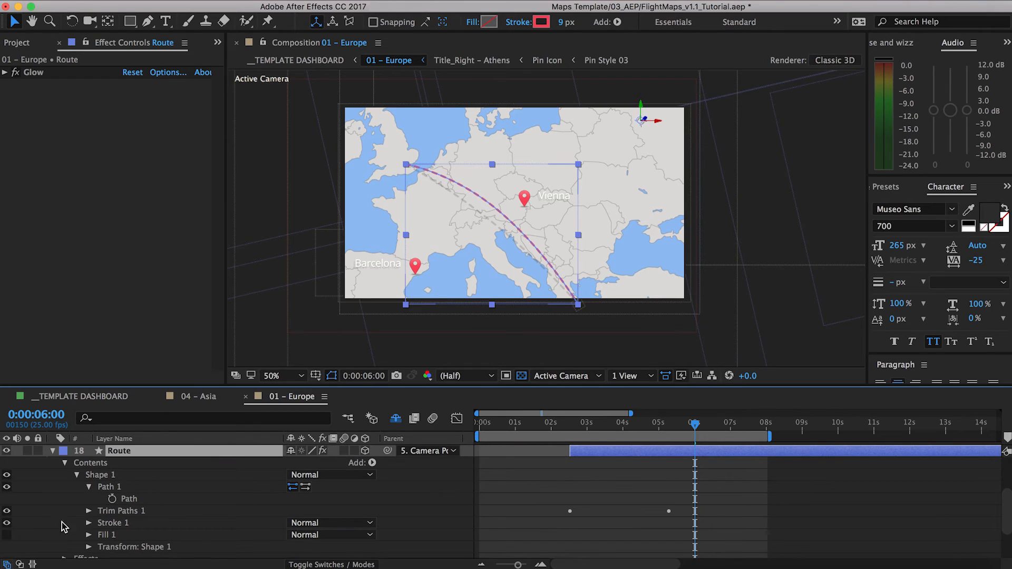
left_click(133, 502)
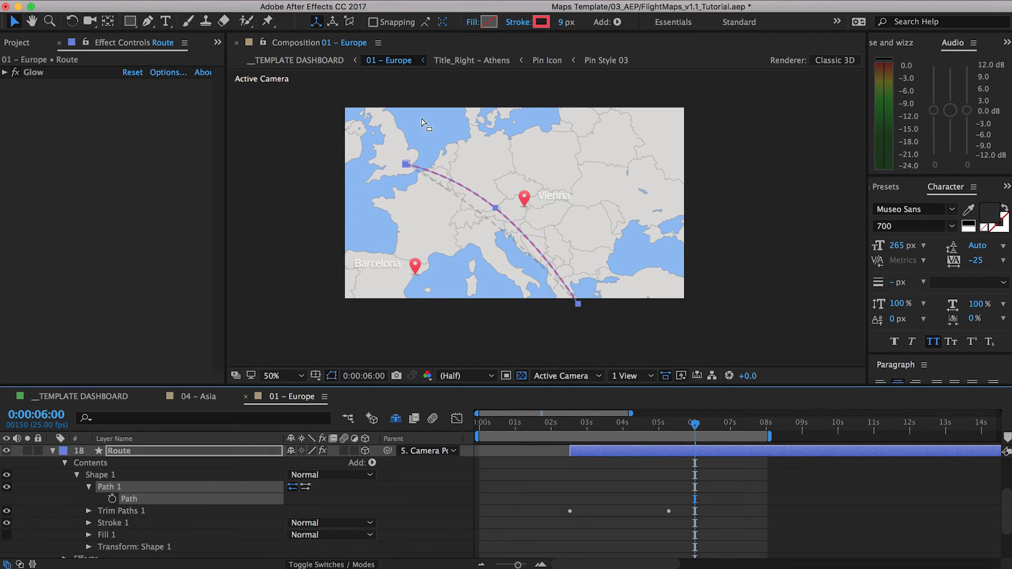
left_click(16, 26)
left_click_drag(389, 142, 415, 271)
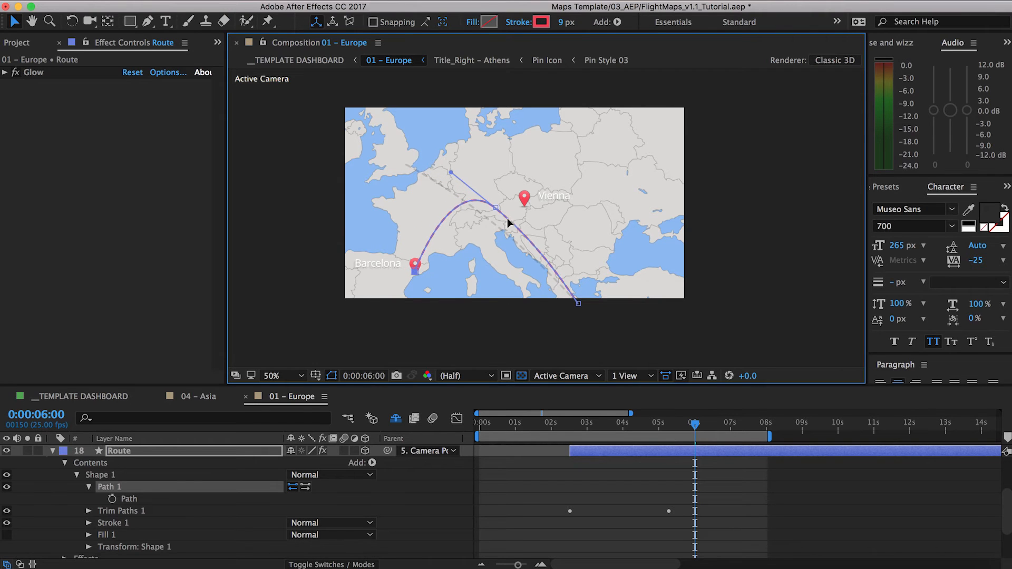
- Move the Route path's end point to the Vienna pin, shape its middle point into a smooth arc, and collapse the layer
left_click_drag(494, 208, 478, 224)
left_click_drag(578, 303, 525, 210)
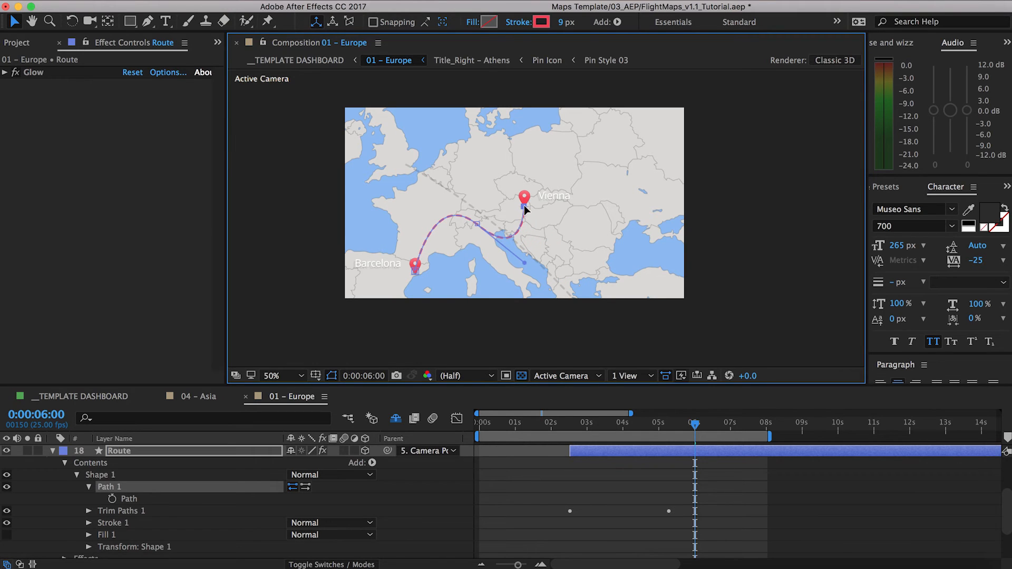
left_click_drag(514, 245, 463, 222)
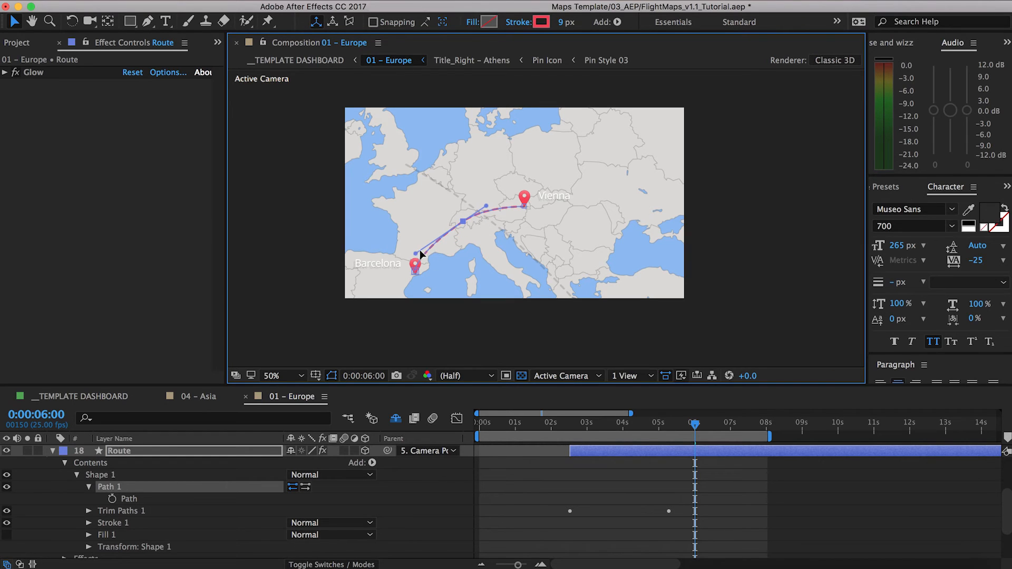
mouse_move(416, 251)
left_mouse_down()
mouse_move(468, 224)
mouse_move(431, 255)
left_mouse_up()
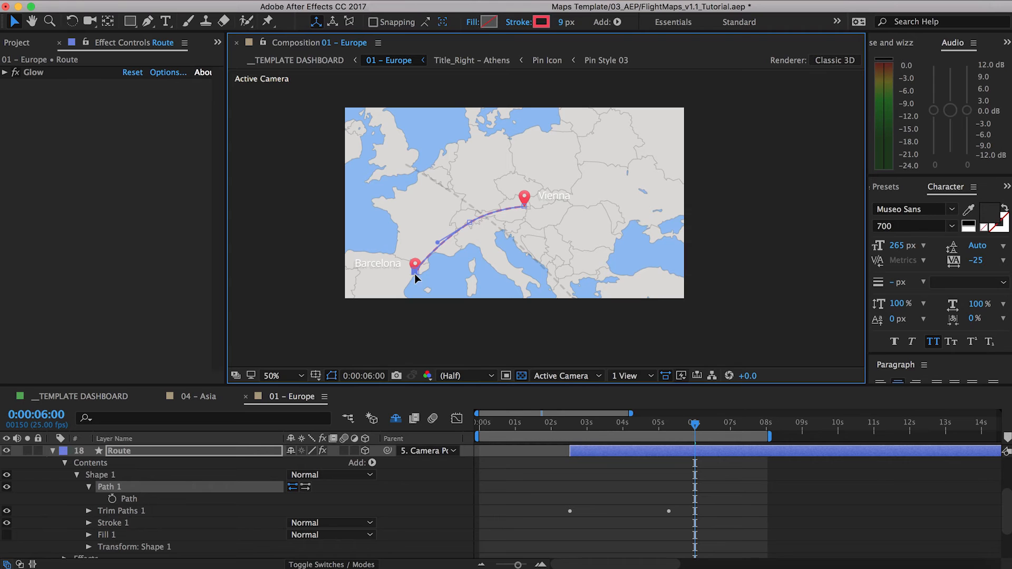
left_click_drag(554, 425, 640, 424)
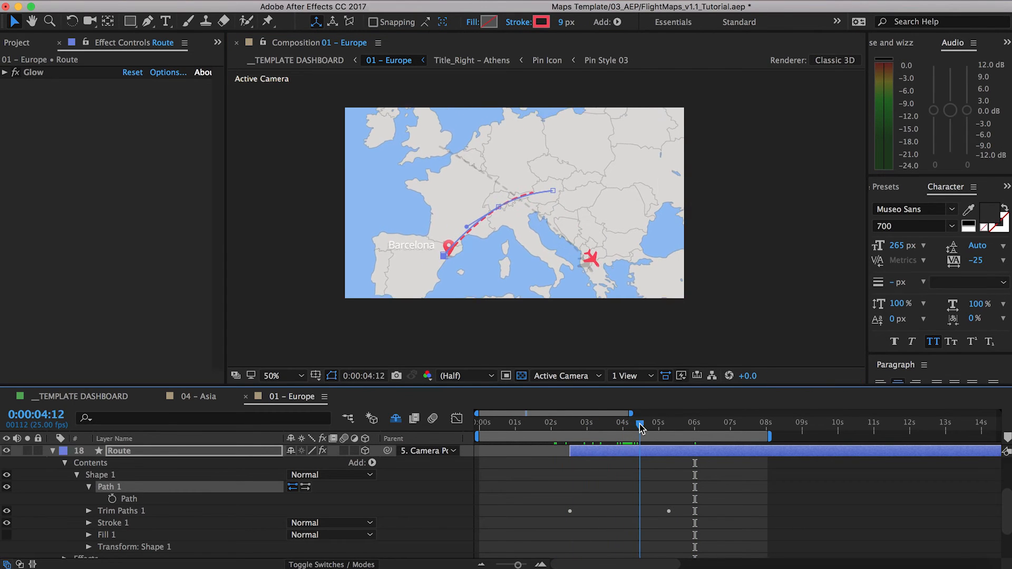
key("F2")
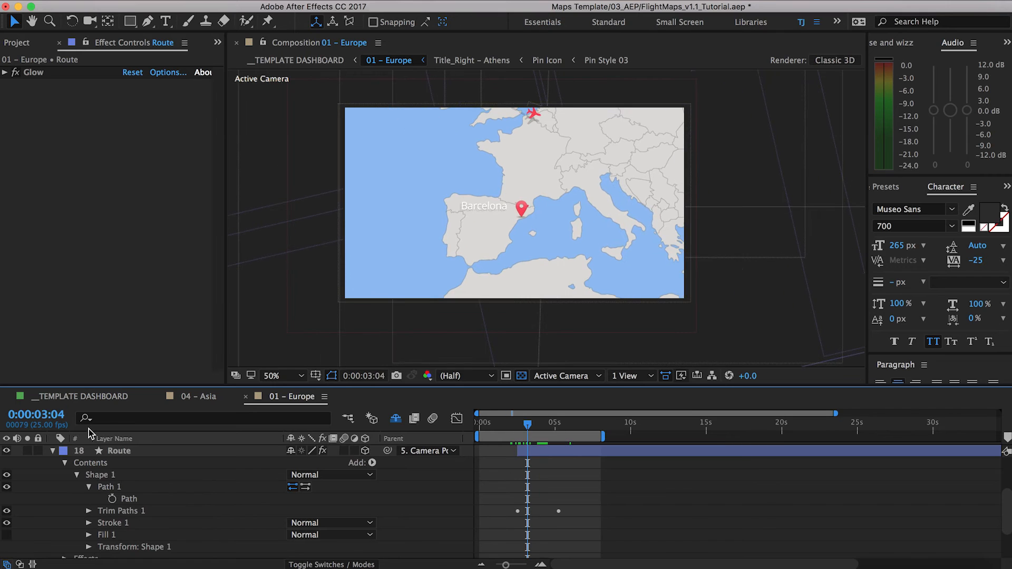
left_click(53, 451)
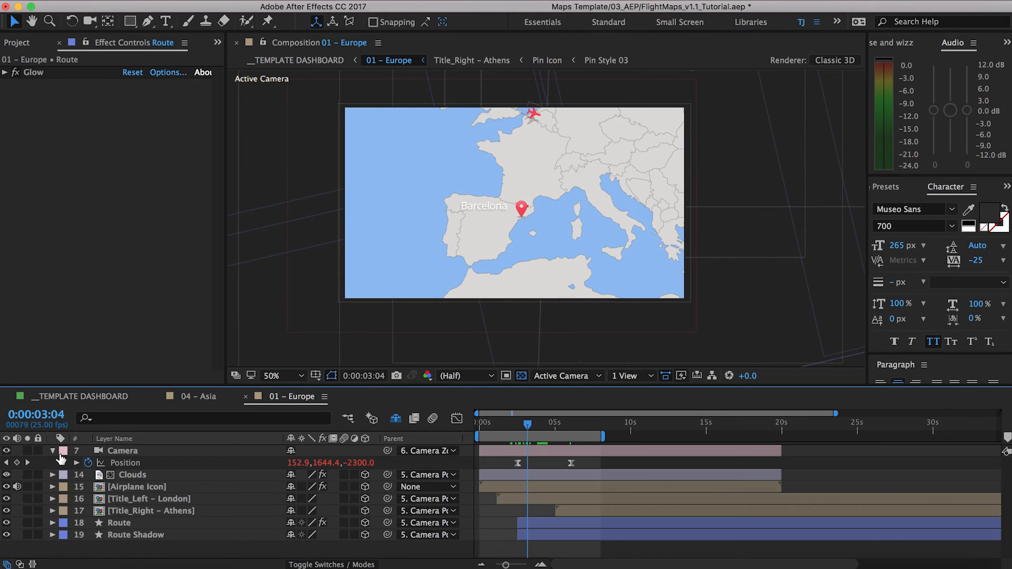
- Select the Route Shadow layer's Path 1, move its starting point to the Barcelona pin and shift its middle point south-west
left_click(111, 535)
left_click(52, 536)
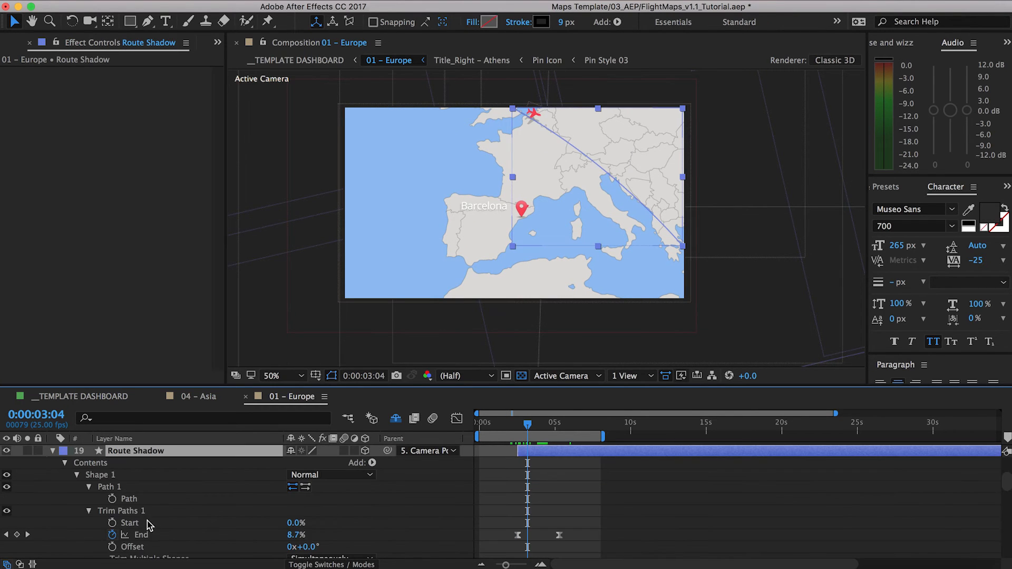
left_click(110, 487)
left_click(510, 108)
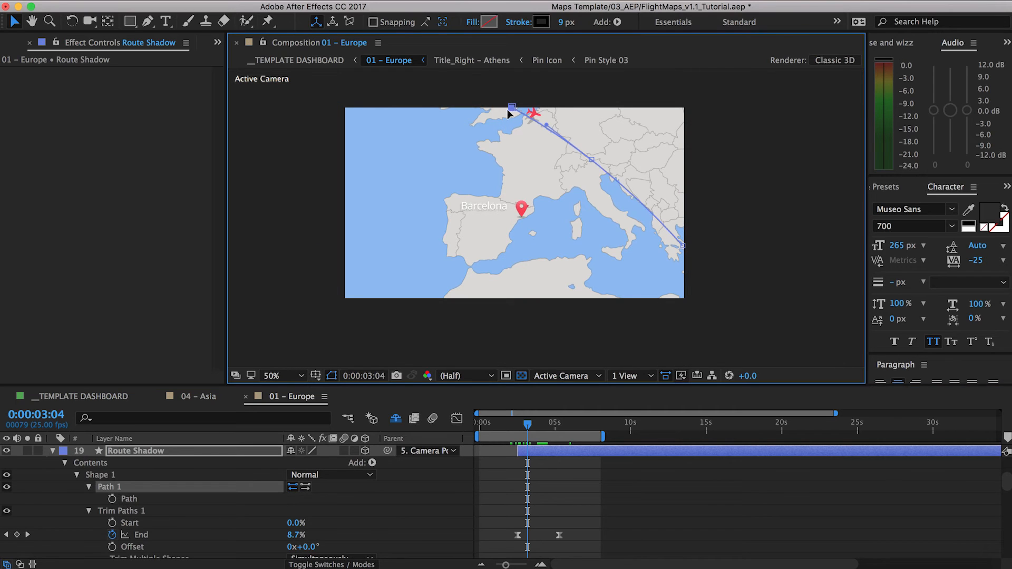
left_click_drag(511, 228, 520, 215)
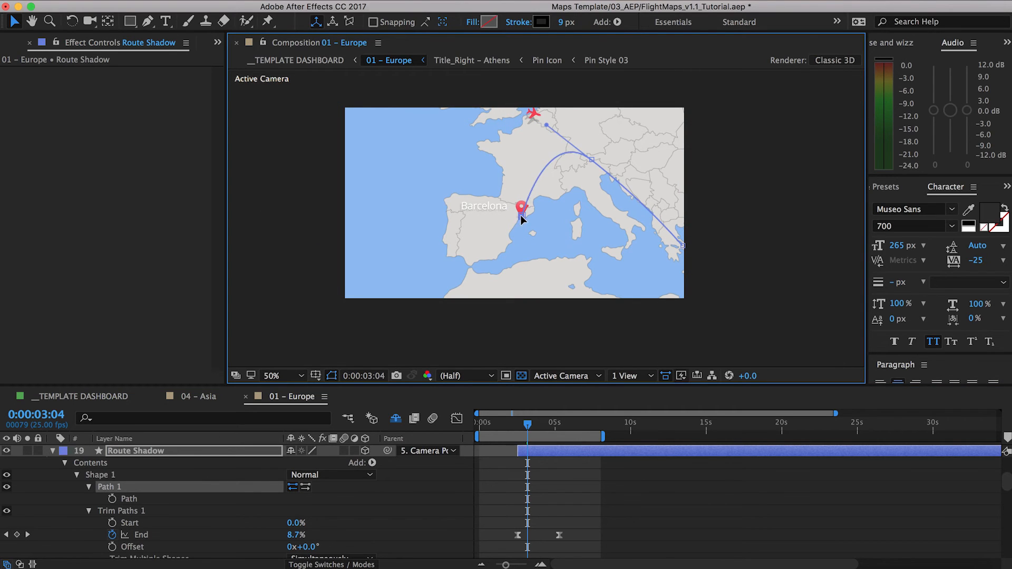
left_click_drag(595, 165, 559, 188)
- At 0:00:06:02, move the Route Shadow's end point to the Vienna pin, curve its middle just below the route, and collapse the layer
left_click(571, 425)
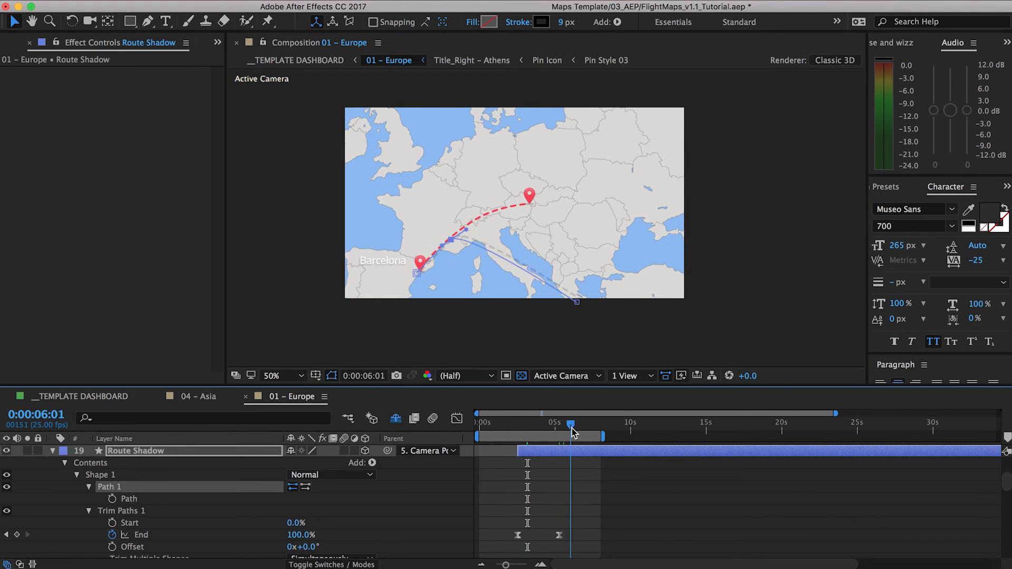
left_click_drag(577, 303, 526, 210)
mouse_move(454, 240)
left_mouse_down()
mouse_move(474, 236)
mouse_move(454, 247)
left_mouse_up()
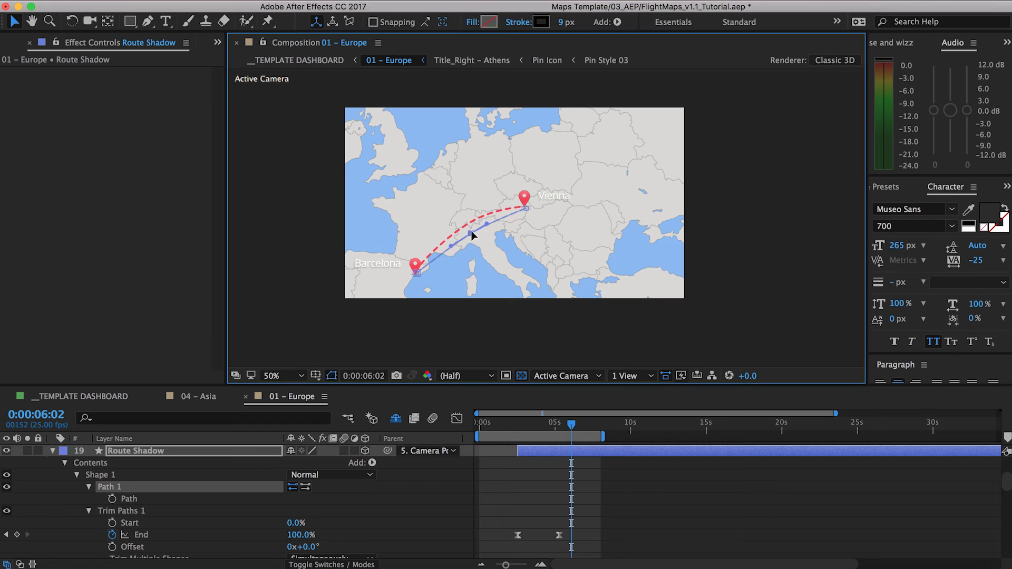
left_click(542, 470)
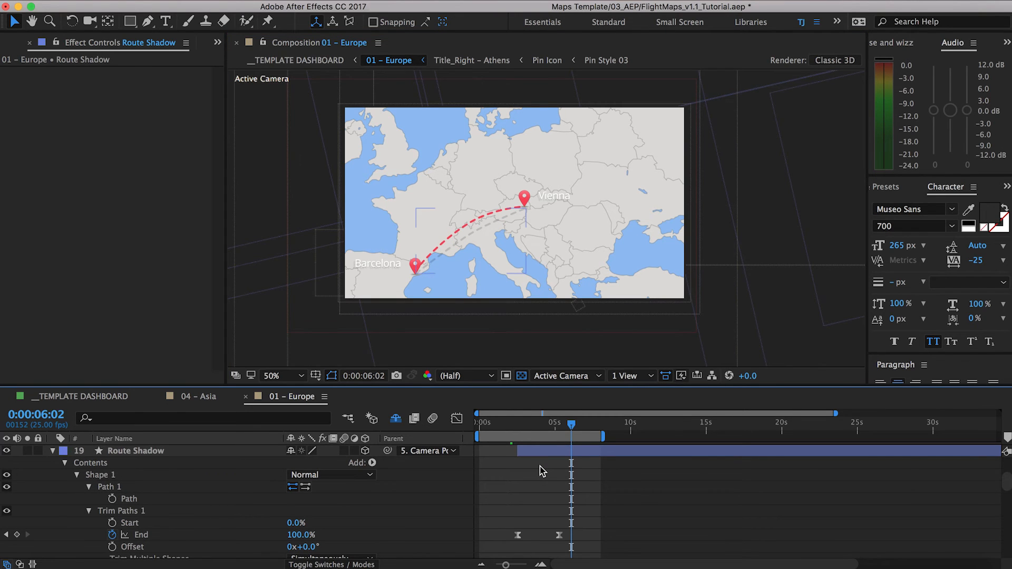
left_click(53, 451)
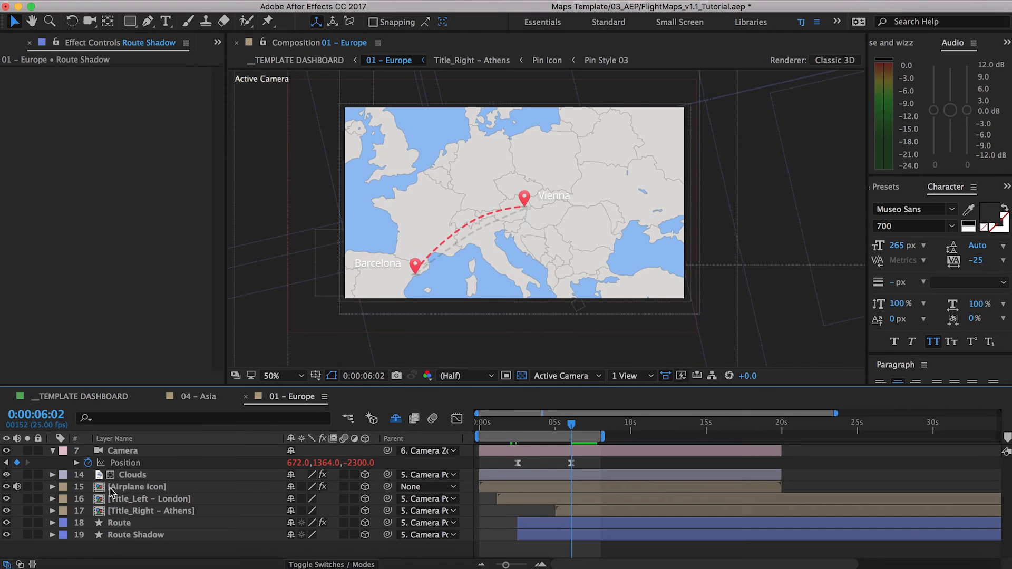
- Expand the Route layer's Path 1 properties and move the current time to 0:00:03:04
left_click(117, 524)
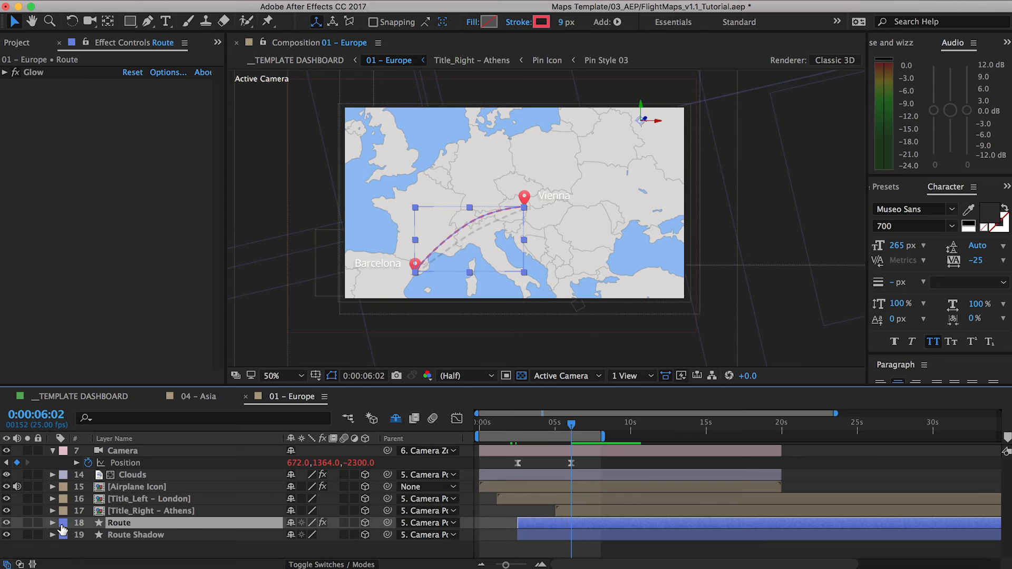
left_click(53, 523)
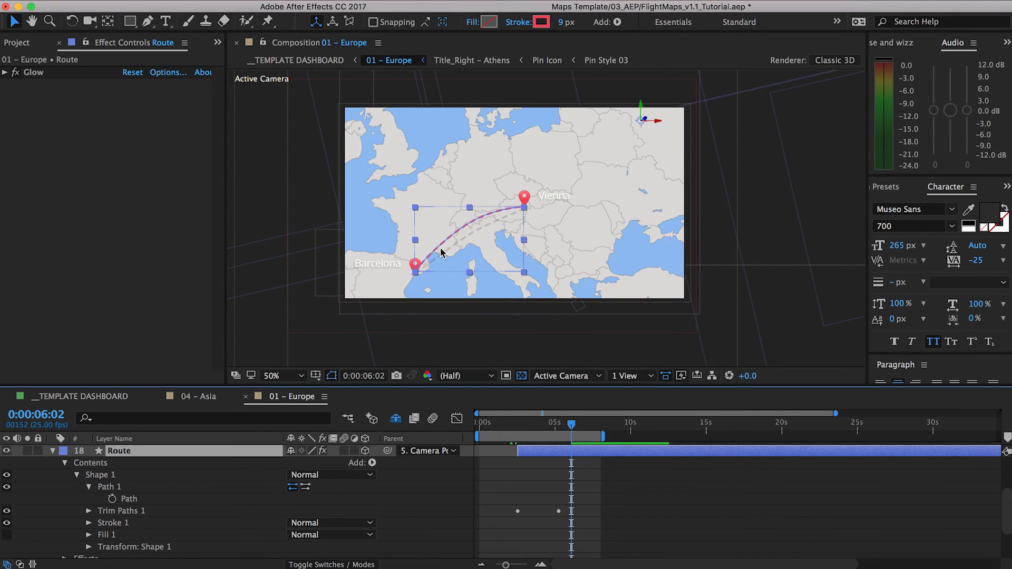
left_click_drag(649, 433, 550, 434)
key("equal")
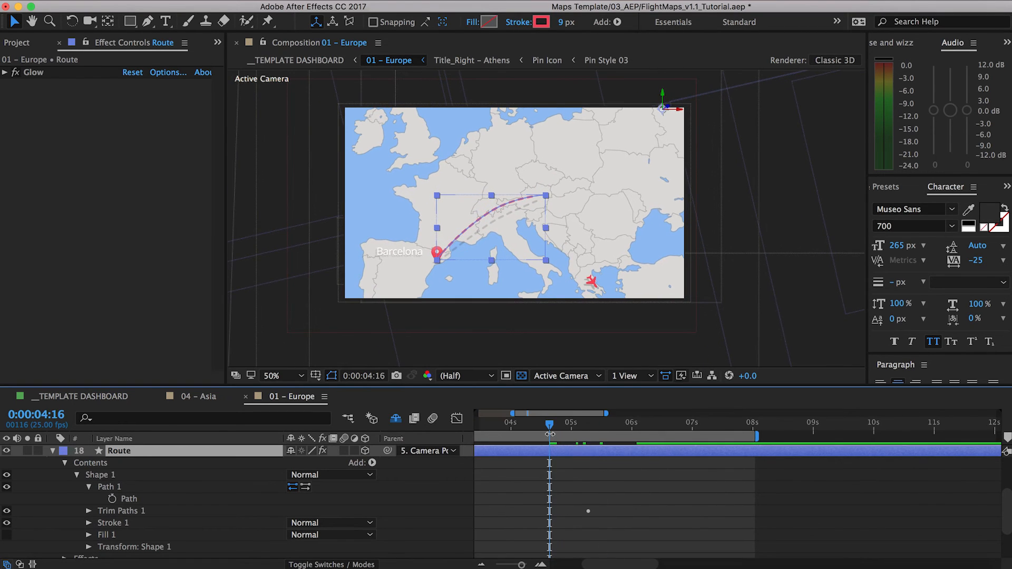
scroll(550, 434, "left", 8)
scroll(550, 434, "up", 2)
left_click(672, 427)
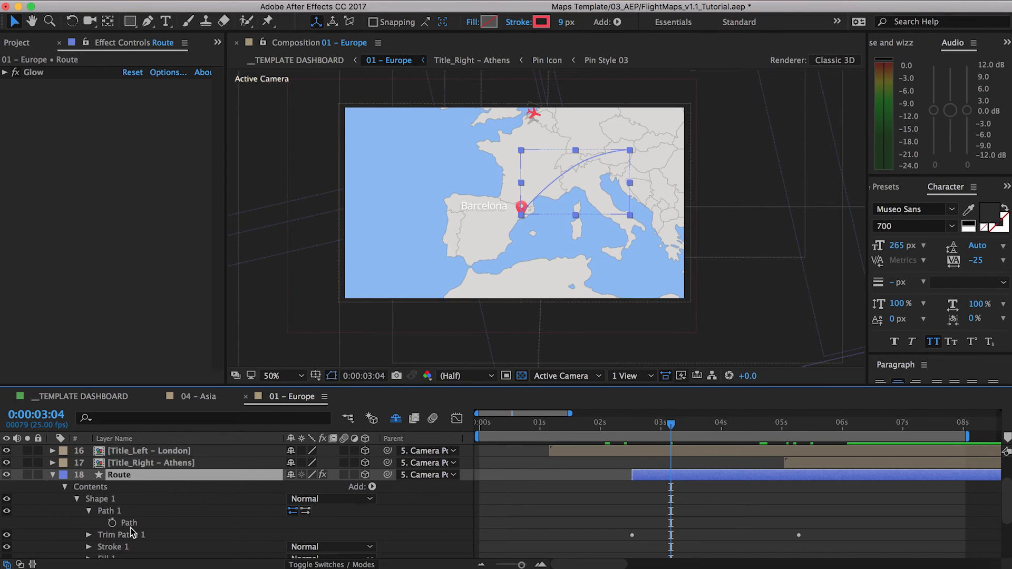
left_click(53, 475)
left_click(52, 523)
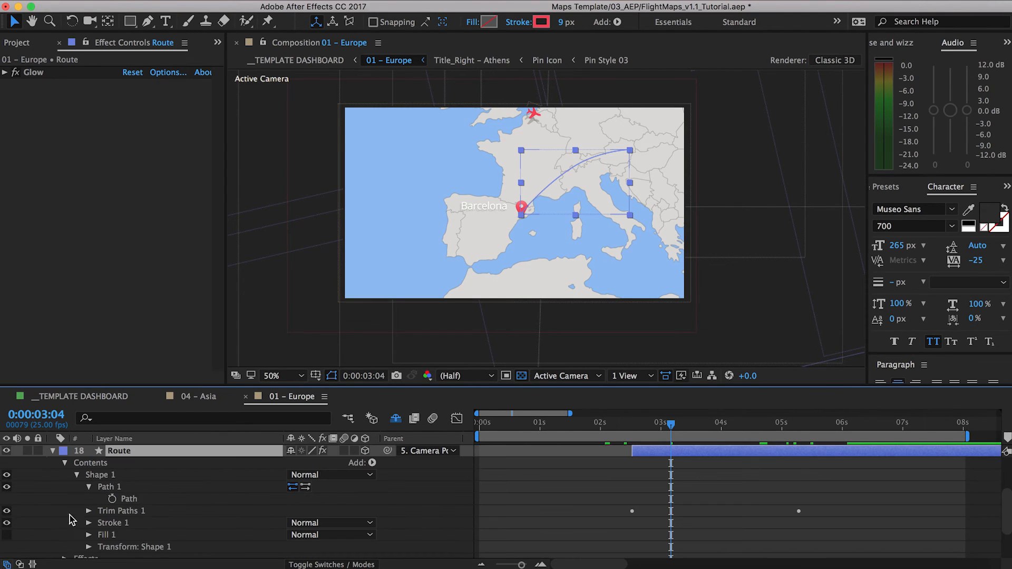
- Copy the Route layer's Path by means of a temporary keyframe, remove that keyframe and collapse the layer
left_click(111, 499)
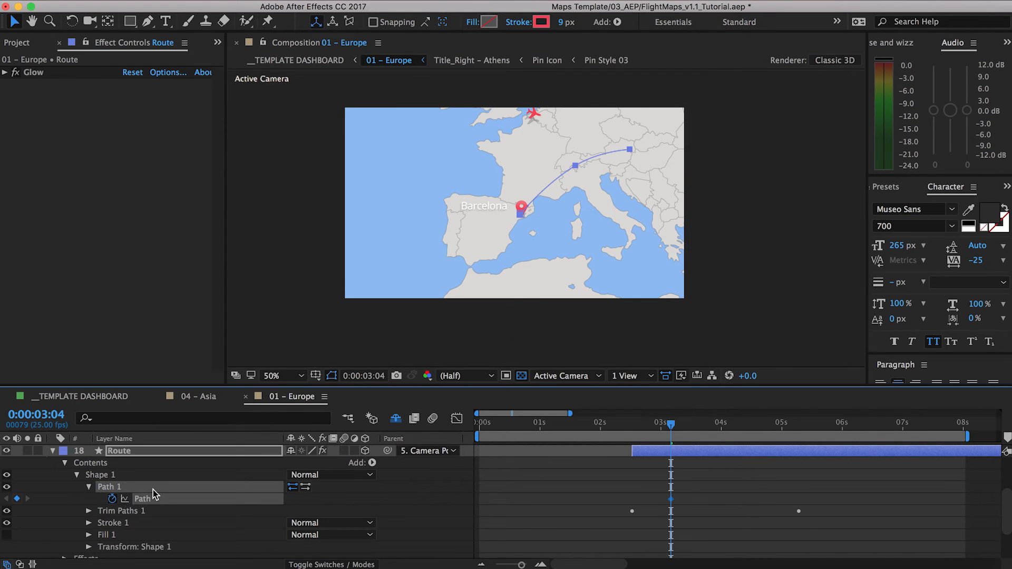
left_click(652, 489)
left_click_drag(652, 489, 687, 510)
left_click(112, 499)
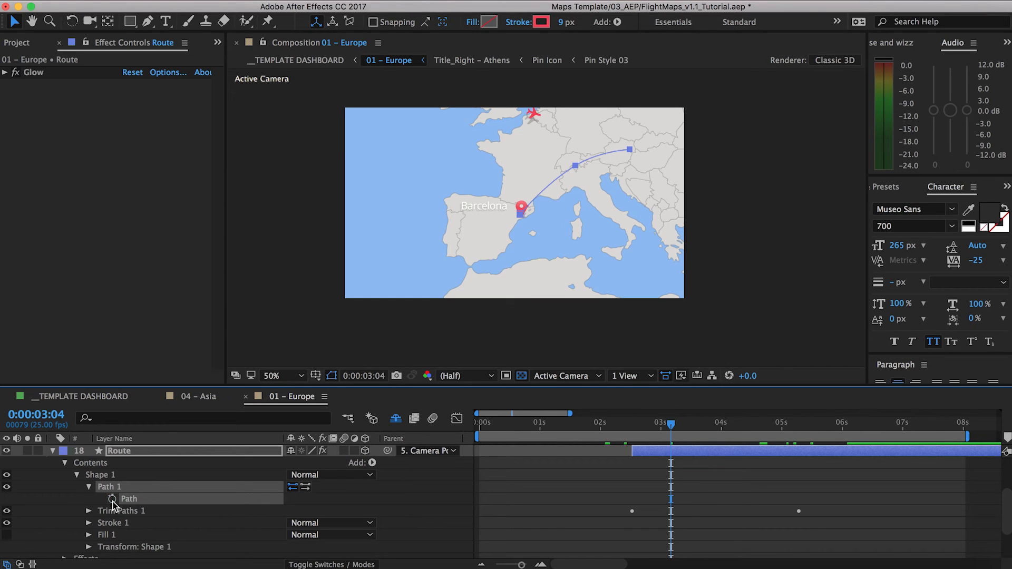
left_click(89, 486)
left_click(54, 451)
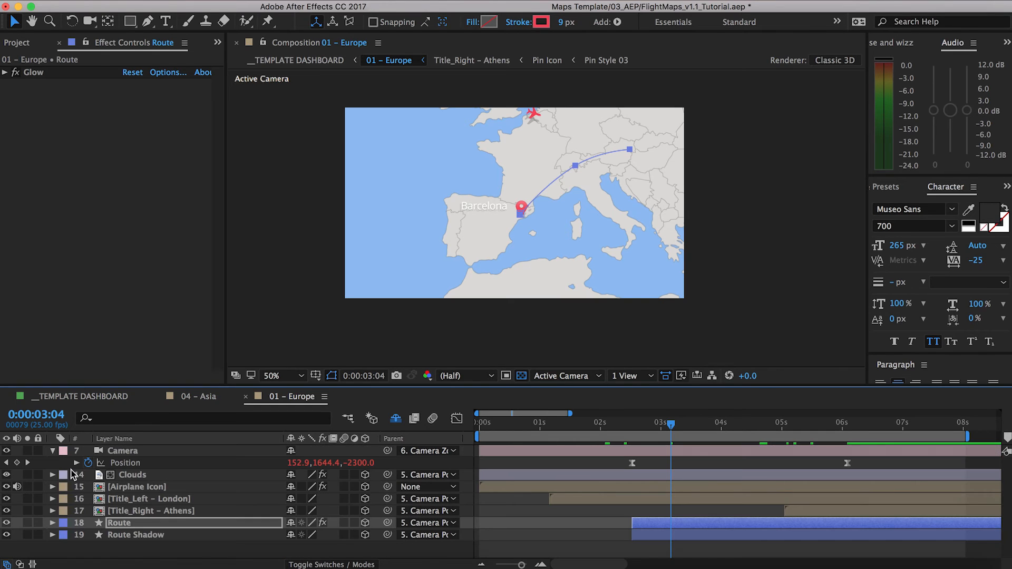
- Replace the Airplane Icon layer's Position keyframes with the copied Route path, spanning the same start and end times as its other keyframes
left_click(136, 488)
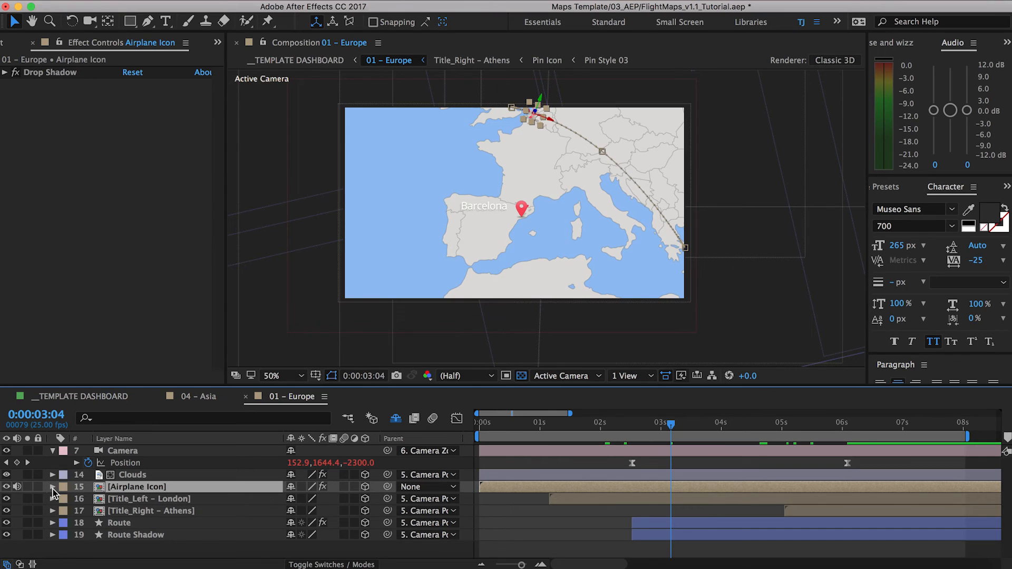
key("u")
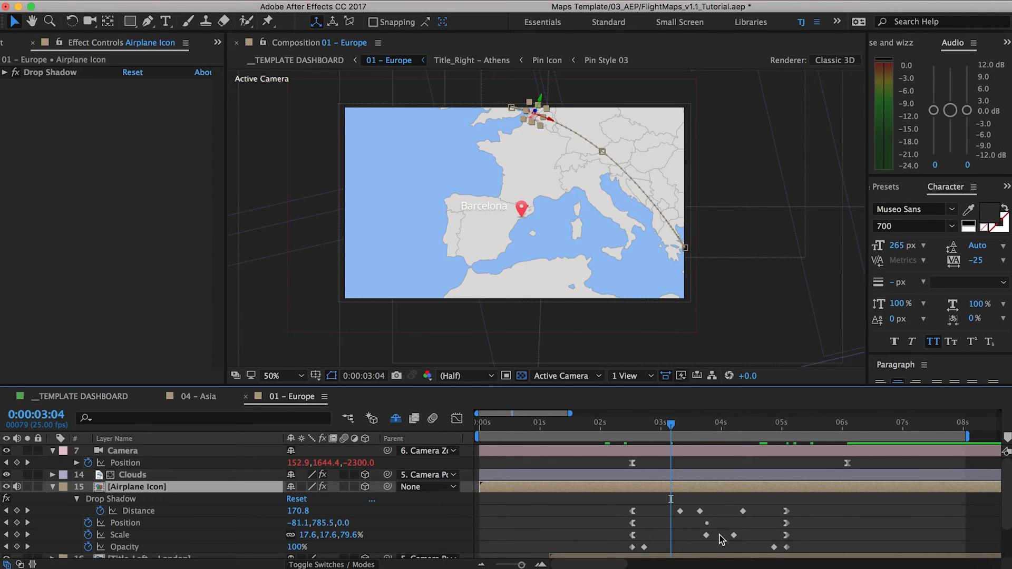
left_click(633, 523)
left_click(786, 524, "shift")
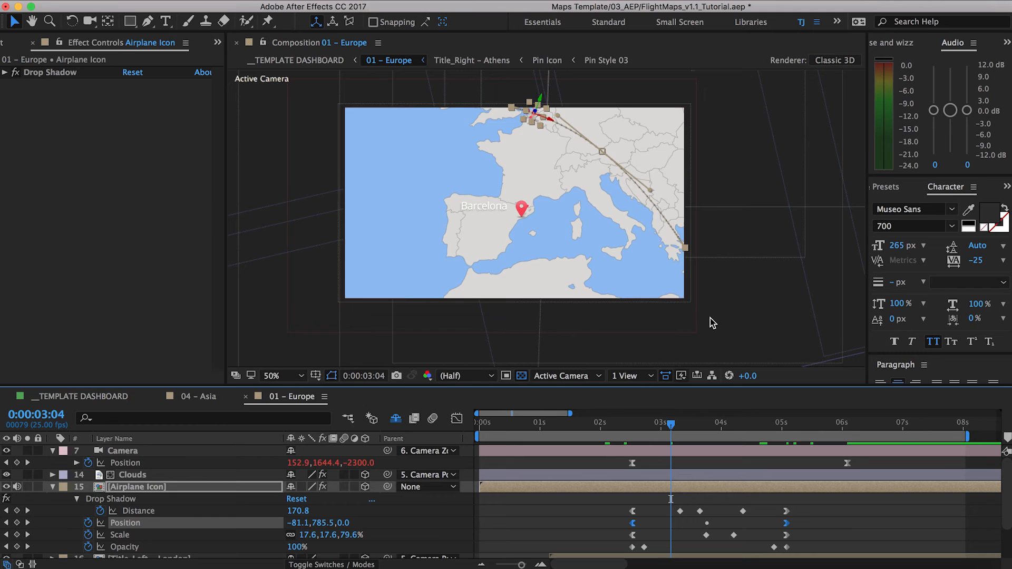
left_click(88, 523)
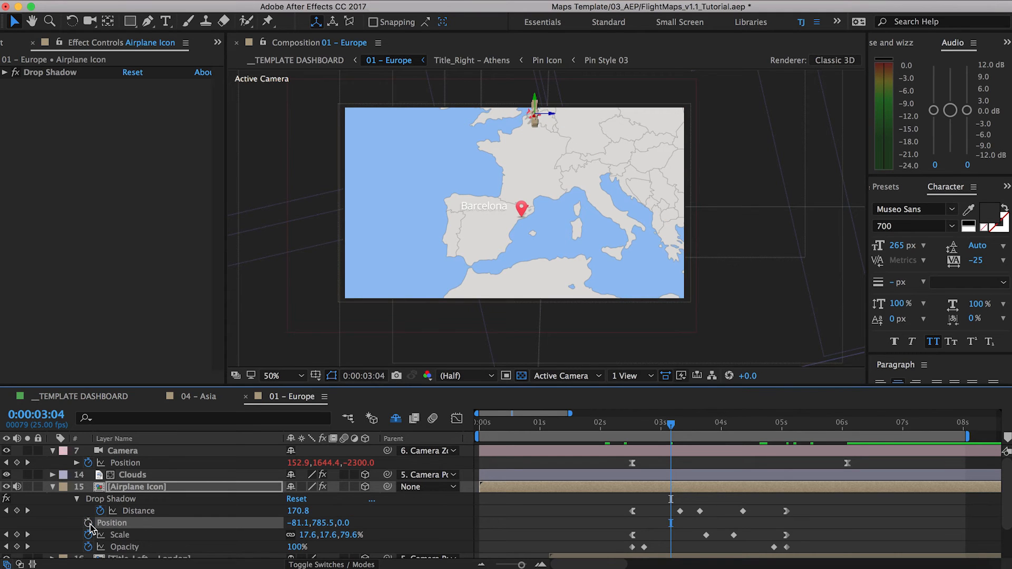
left_click(88, 524)
key("super+v")
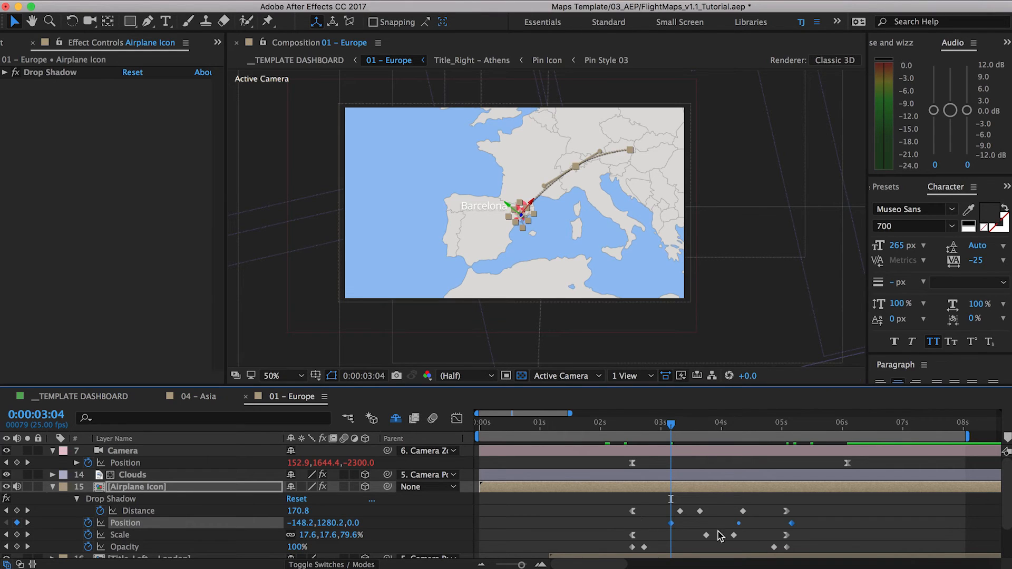
key("super+z")
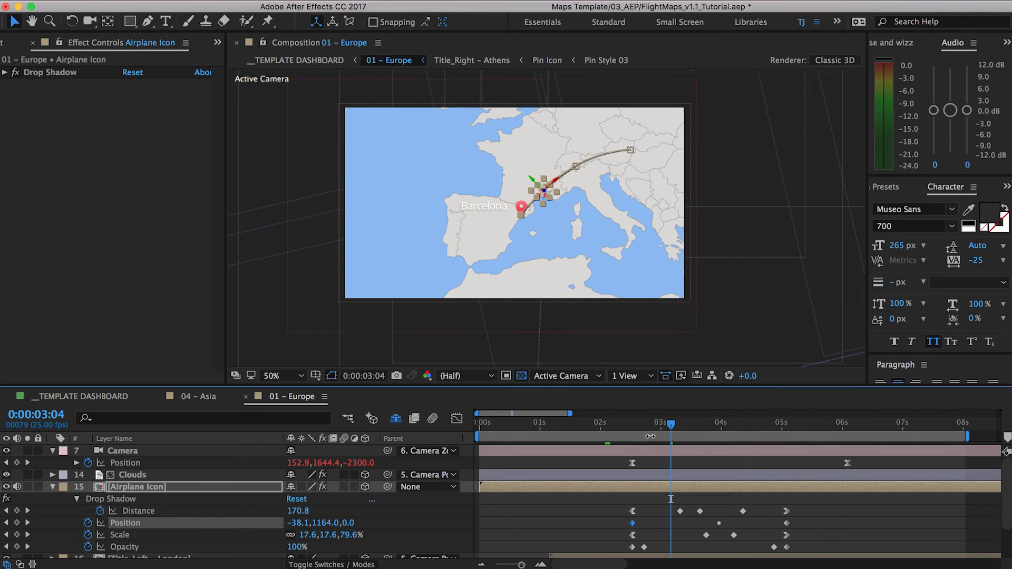
- Apply Easy Ease Out to the Airplane Icon's first Position keyframe and Easy Ease In to its last one
left_click_drag(598, 427, 685, 444)
key("super+shift+a")
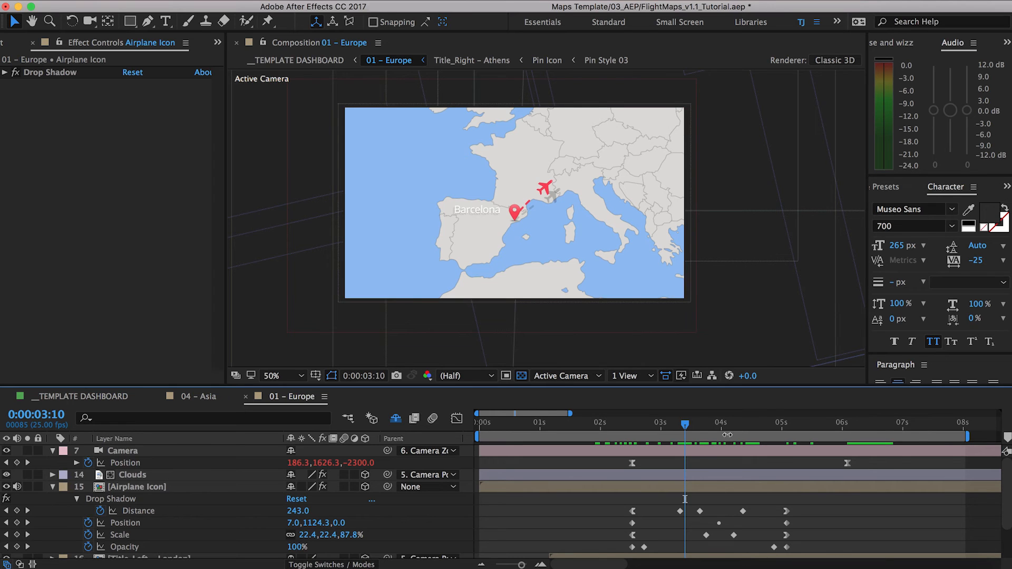
left_click(768, 425)
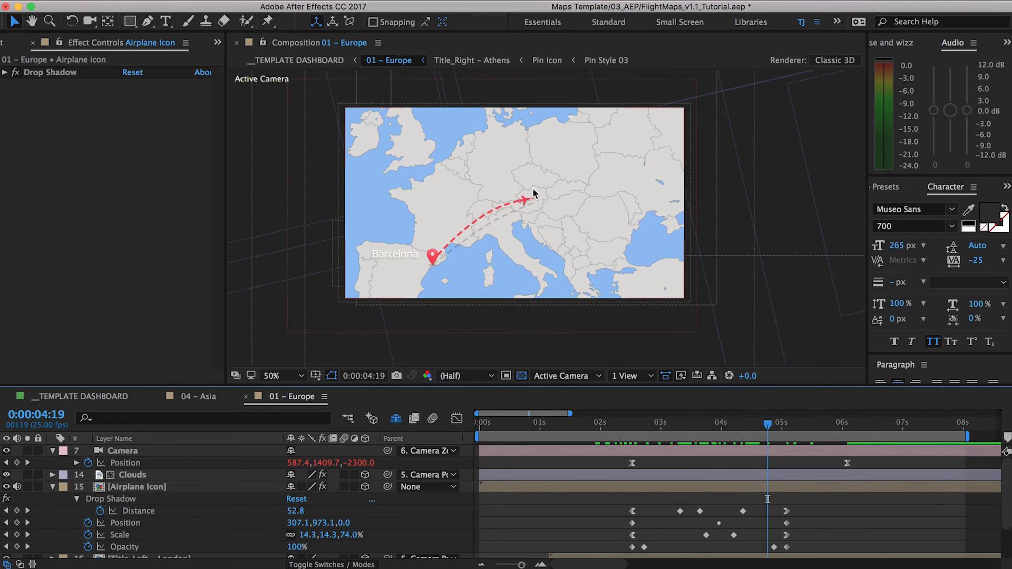
left_click_drag(777, 422, 675, 443)
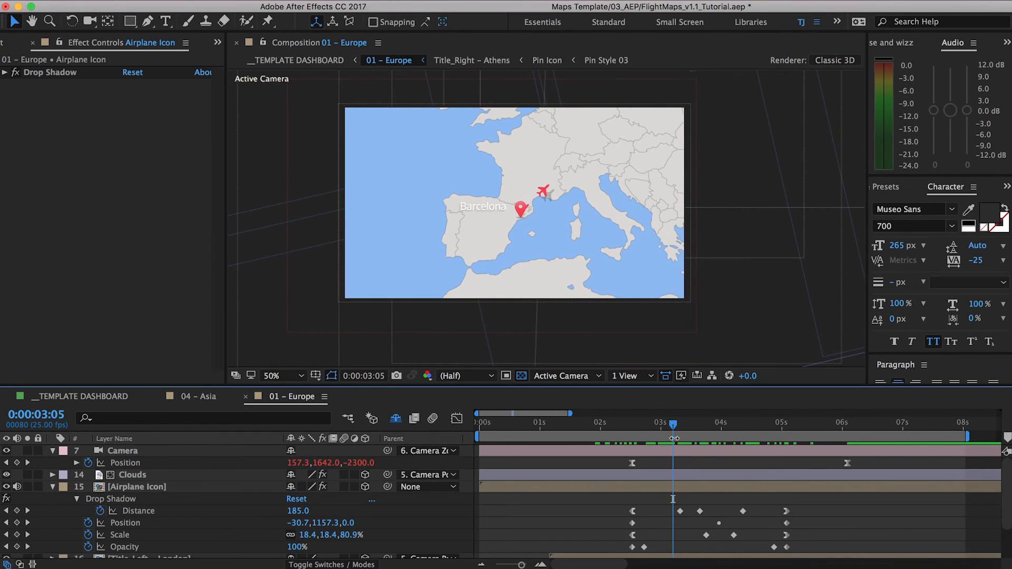
right_click(633, 527)
mouse_move(696, 557)
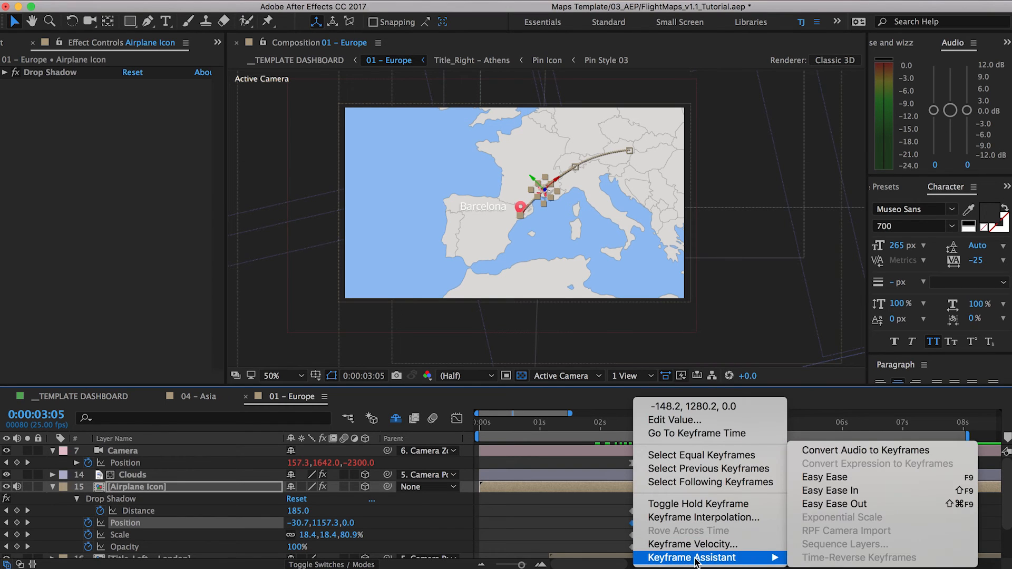
left_click(845, 504)
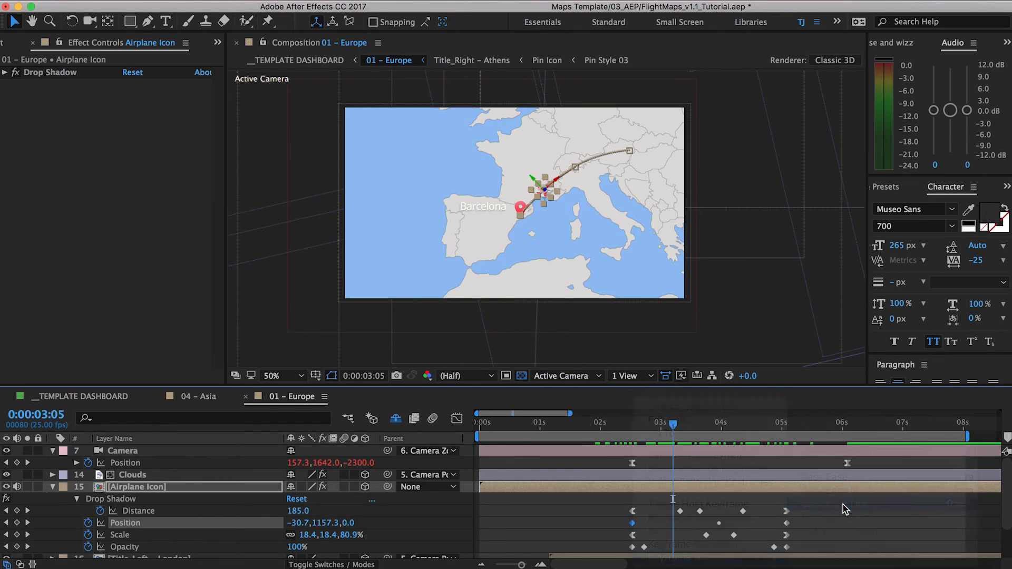
right_click(786, 524)
mouse_move(834, 558)
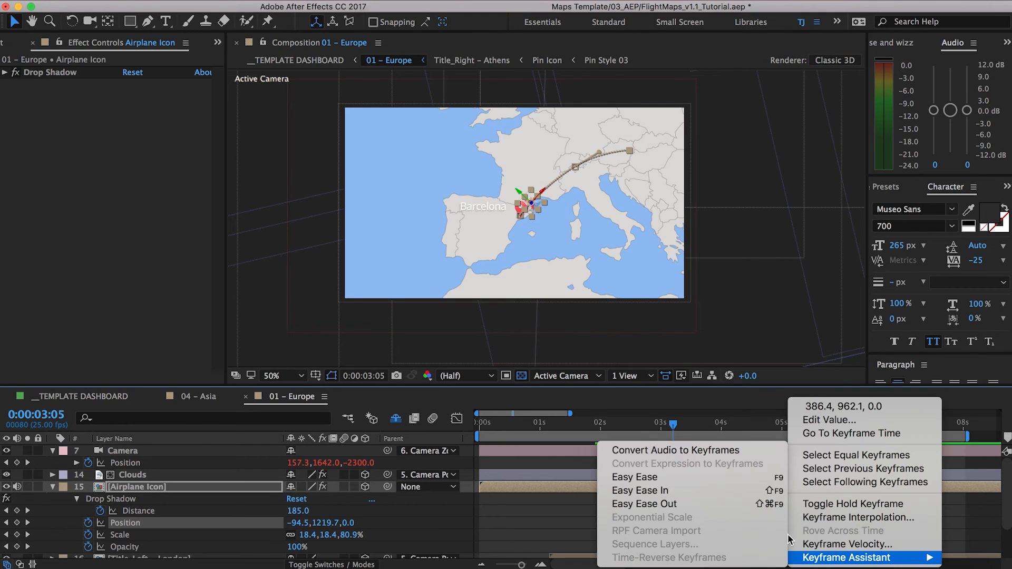
left_click(726, 492)
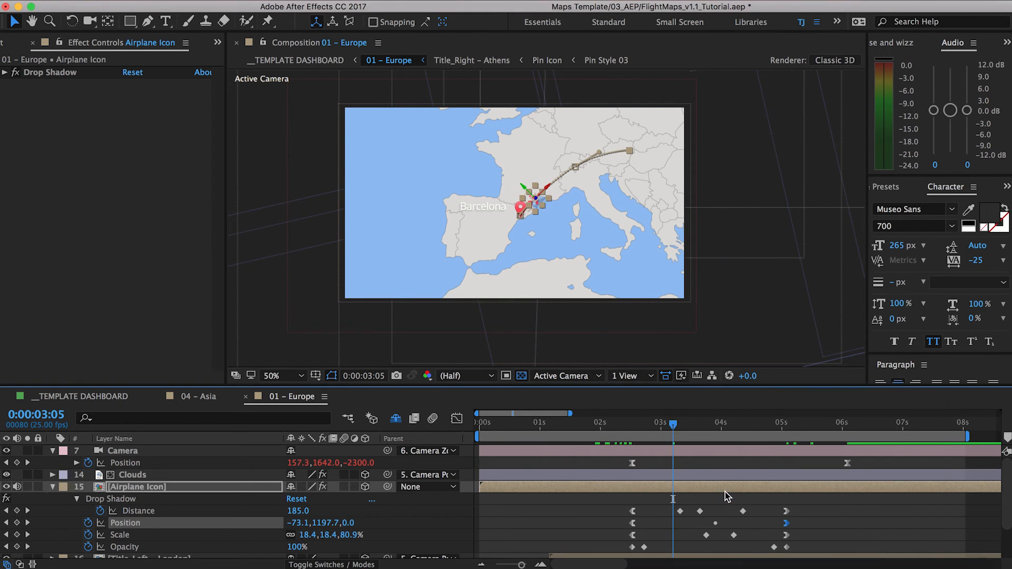
- Reshape the Airplane Icon's Position speed curve in the Graph Editor for a more gradual start and landing, and preview the flight
left_click(644, 432)
left_click(589, 514)
left_click_drag(646, 427, 687, 434)
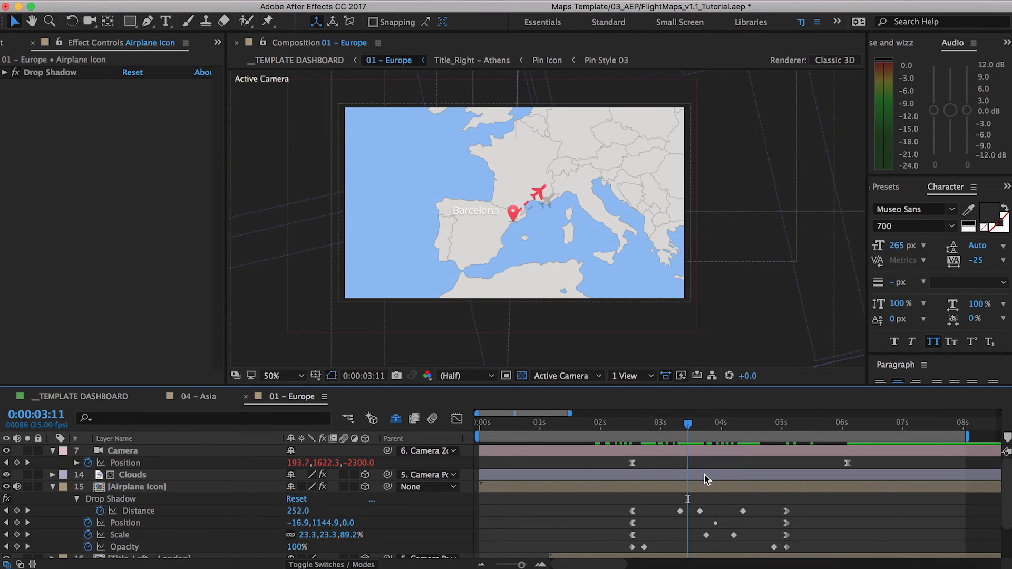
left_click(456, 420)
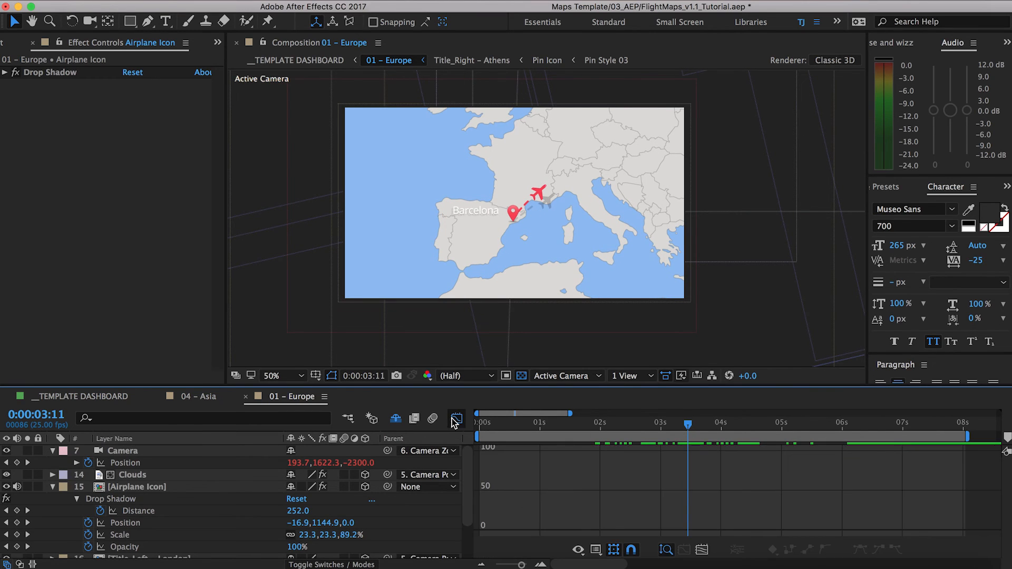
left_click(147, 521)
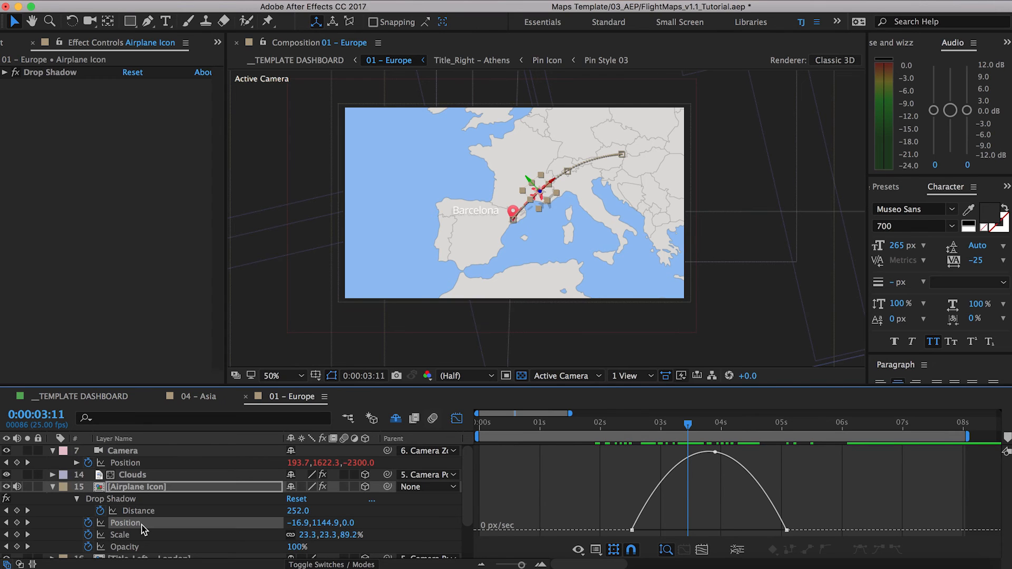
left_click_drag(607, 514, 667, 536)
mouse_move(733, 527)
left_mouse_down()
mouse_move(799, 546)
mouse_move(724, 531)
left_mouse_up()
left_click(725, 519)
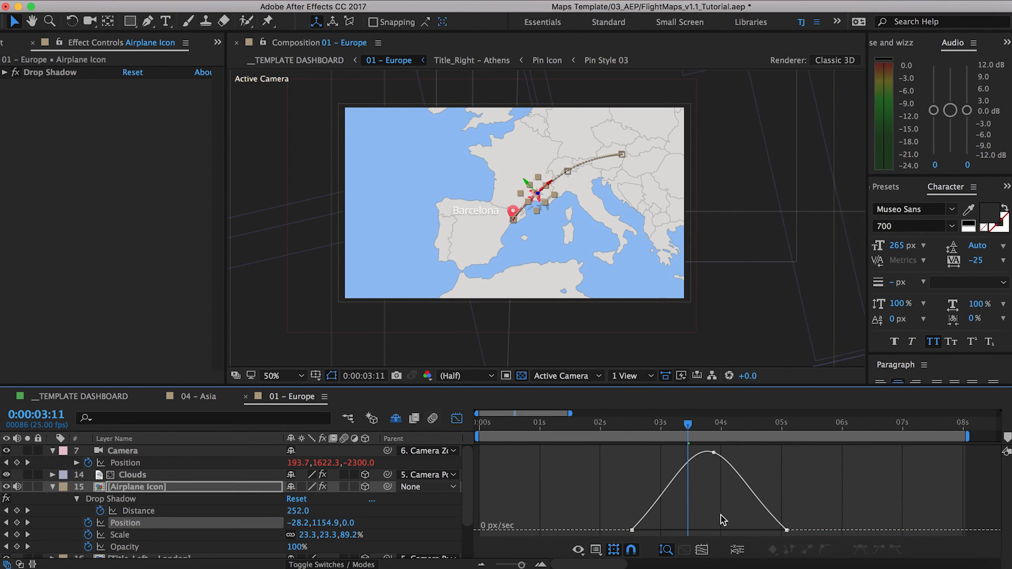
left_click(457, 418)
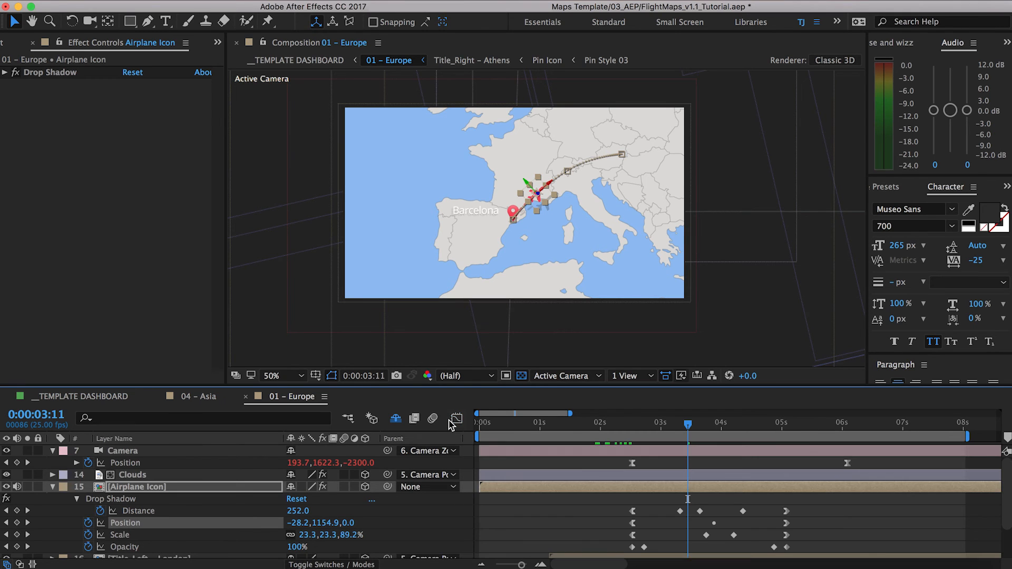
left_click(576, 548)
left_click_drag(635, 425, 713, 427)
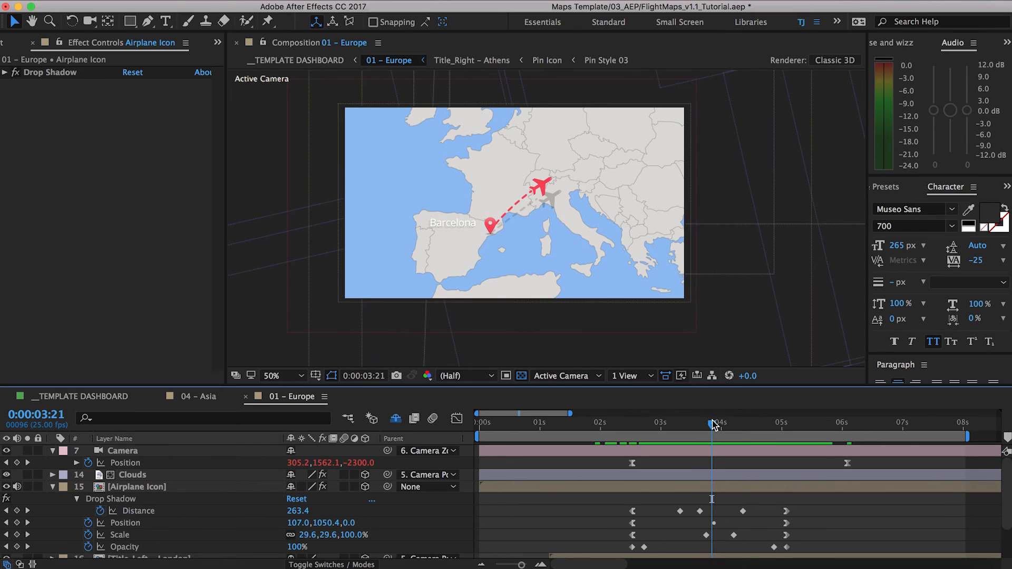
- Reduce the Airplane Icon's Drop Shadow Distance at the 0:00:03:08 and 0:00:03:16 keyframes so the shadow sits closer to the plane
left_click(52, 452)
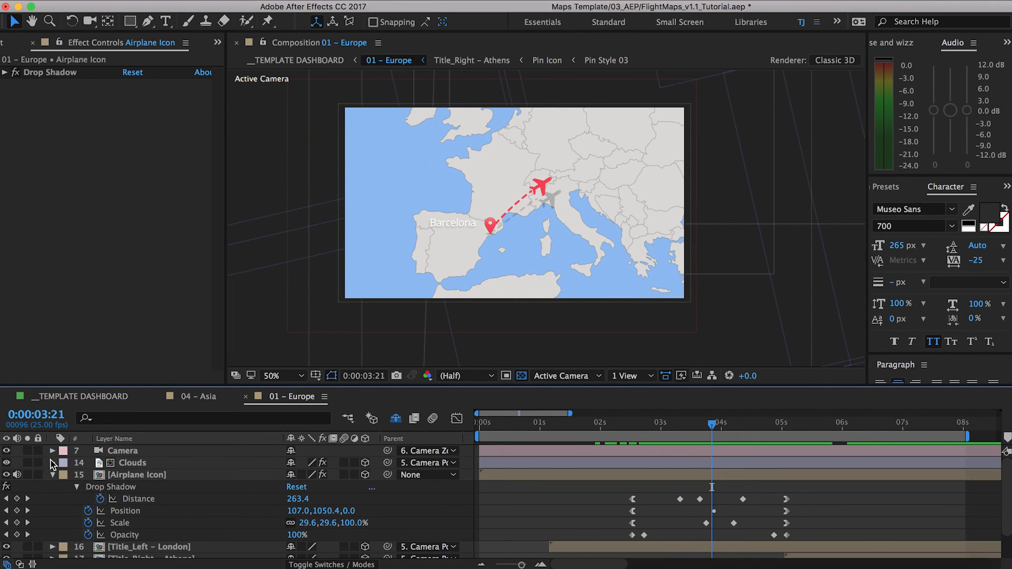
left_click(52, 474)
left_click(145, 475)
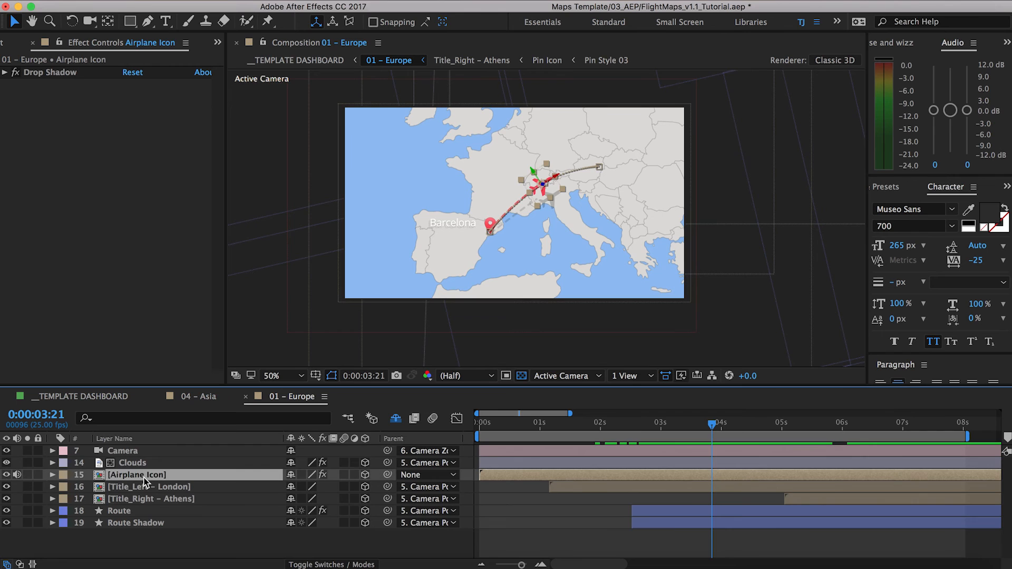
key("u")
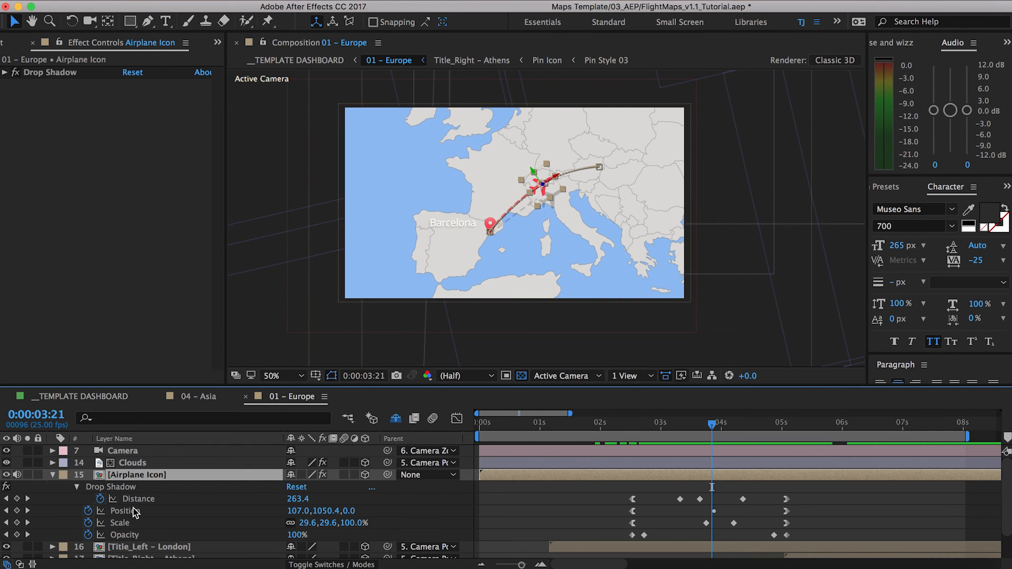
left_click(133, 500)
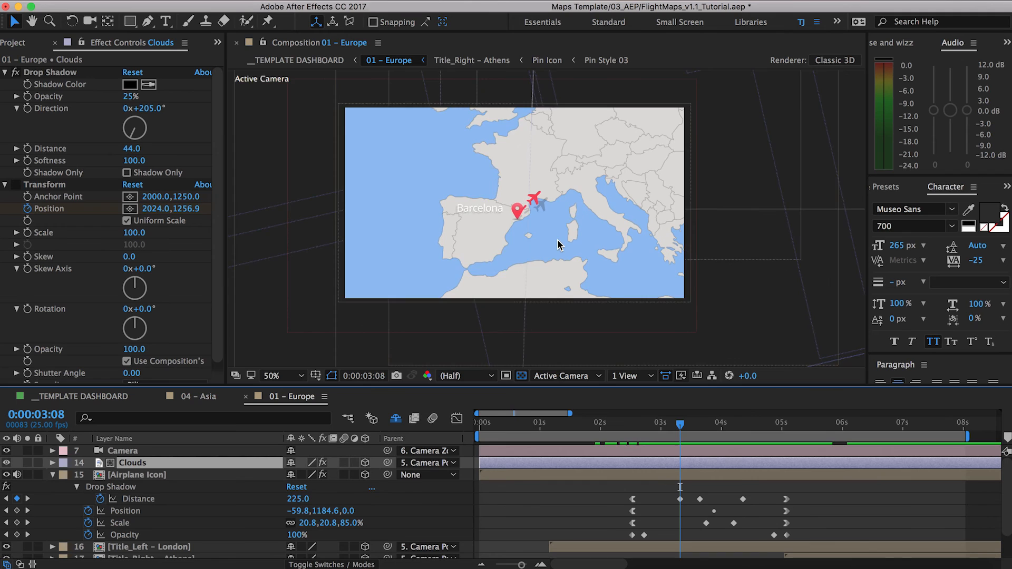
scroll(558, 245, "up", 2)
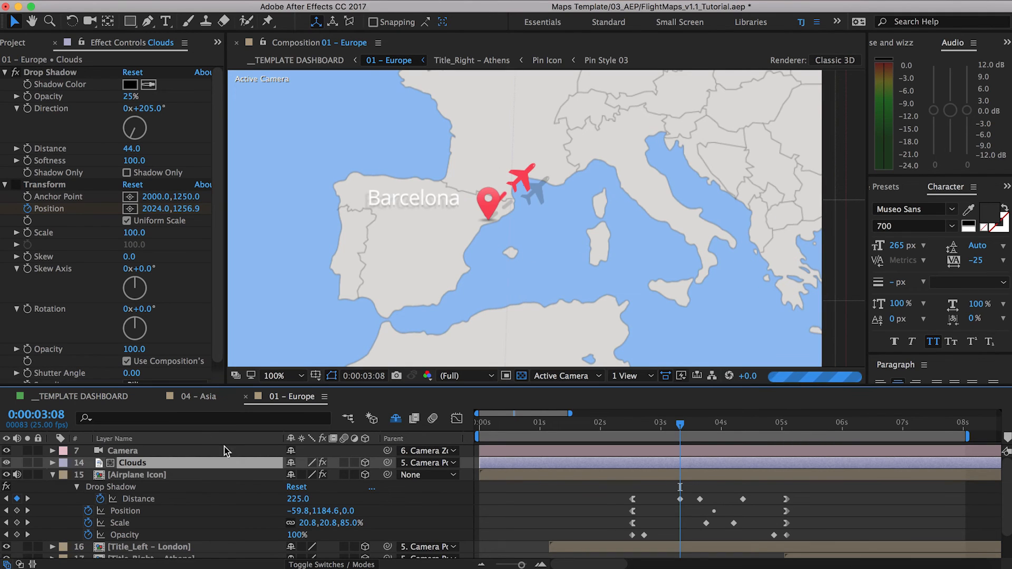
left_click_drag(293, 500, 540, 507)
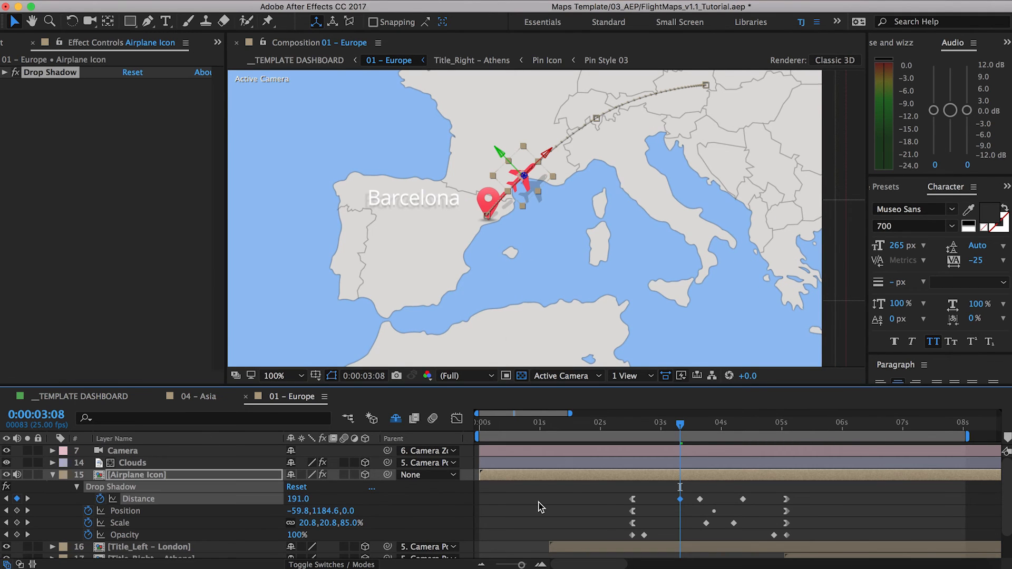
left_click_drag(299, 500, 285, 499)
left_click(699, 433)
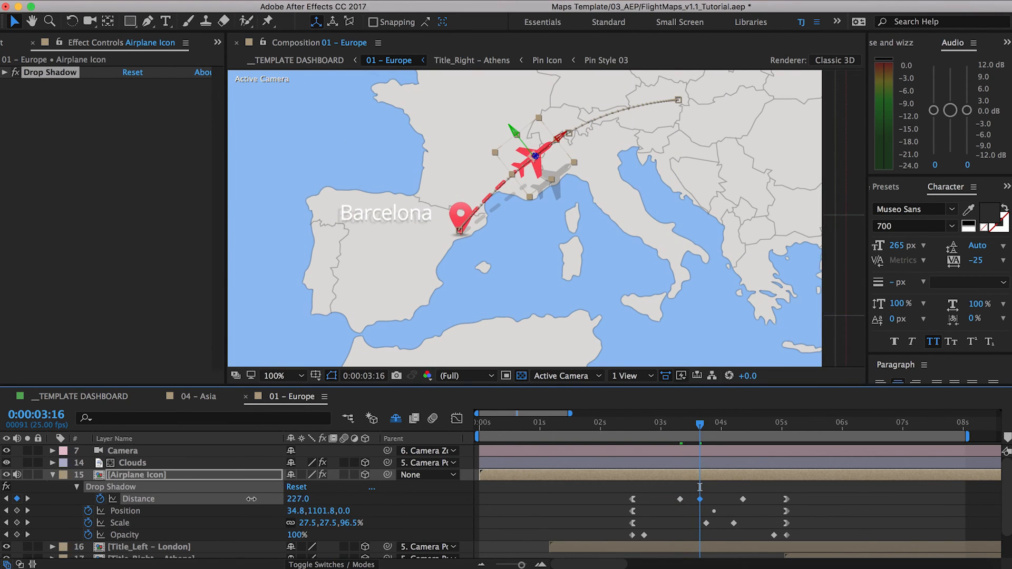
left_click_drag(265, 499, 209, 499)
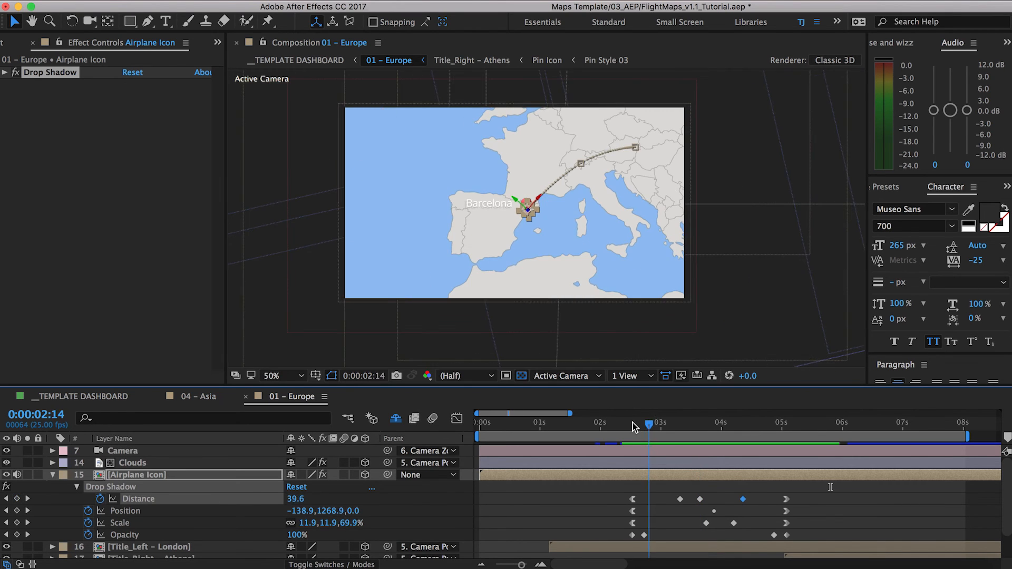
- Check the airplane's shadow mid-flight at 0:00:04:00 and collapse the Airplane Icon layer's properties
left_click_drag(634, 425, 722, 437)
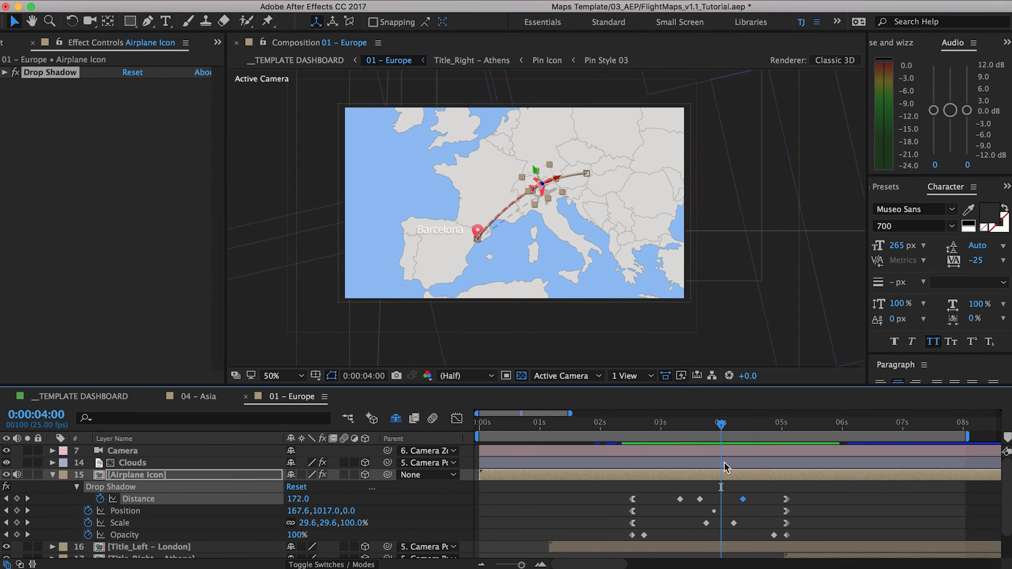
left_click(729, 498)
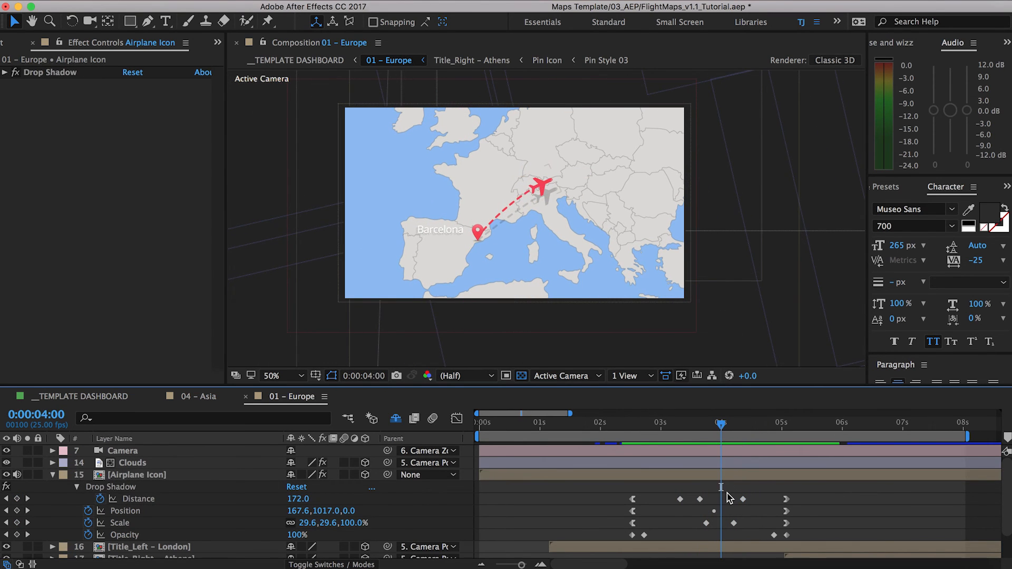
left_click(51, 476)
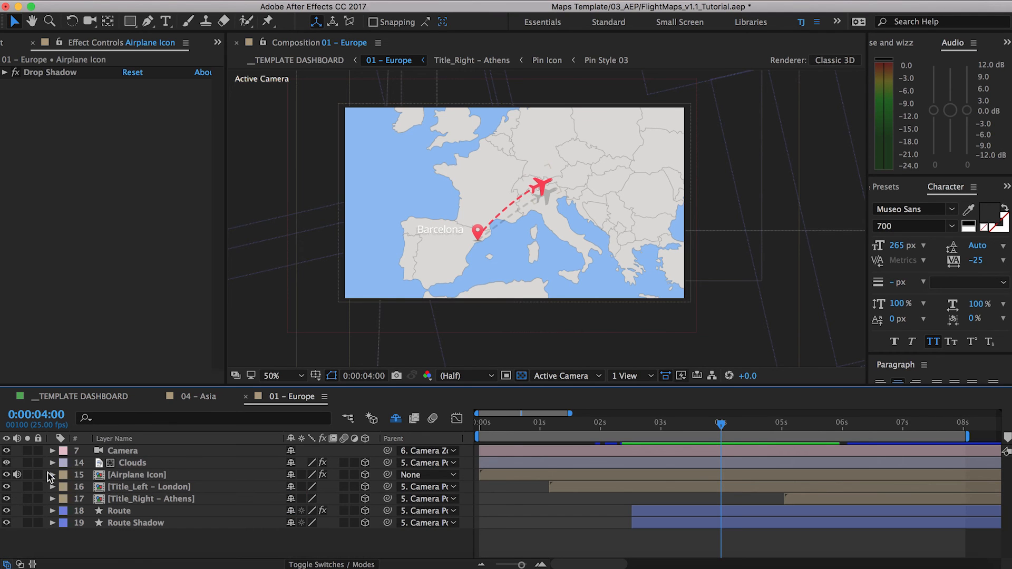
- Turn on the THEME 1 – Flat Dark theme in the template dashboard and enable its Object Glow
left_click(83, 402)
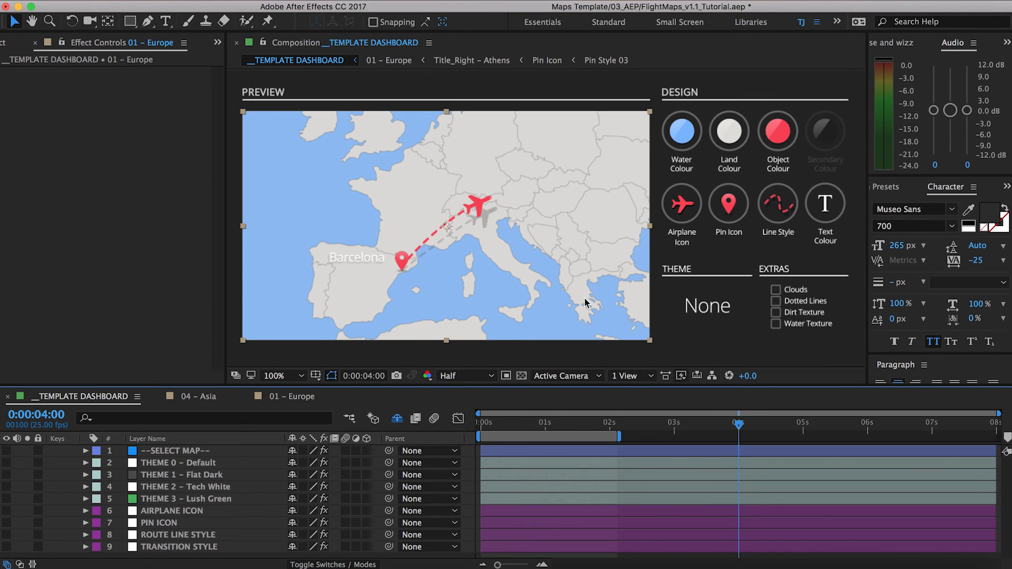
left_click(181, 476)
left_click(127, 85)
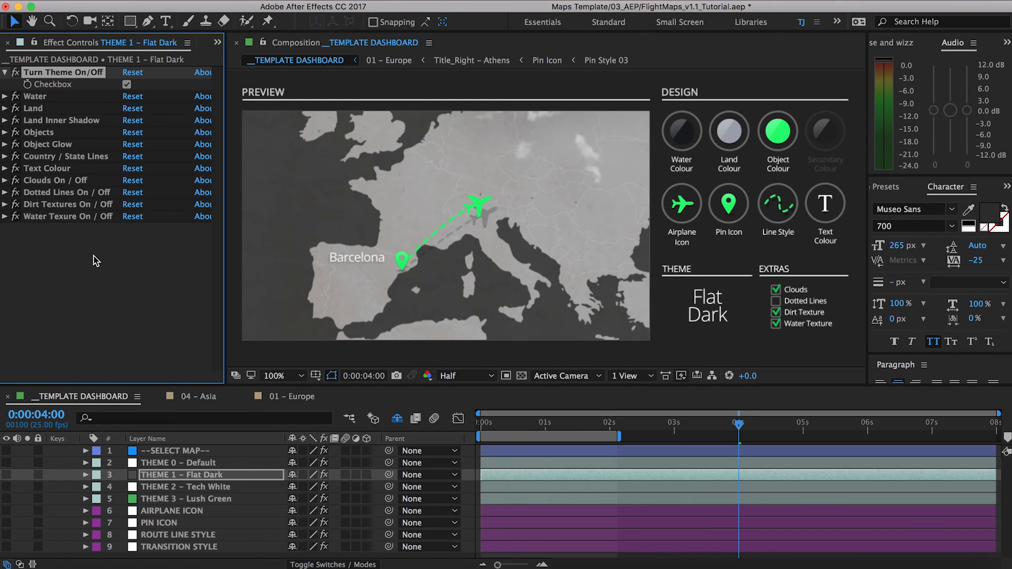
left_click(4, 144)
left_click(127, 156)
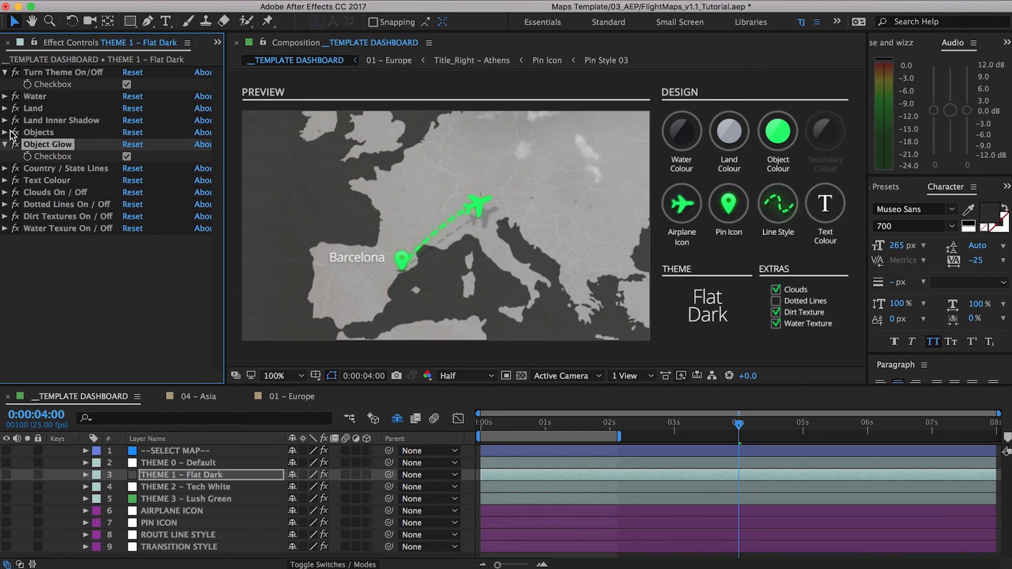
- Change the Flat Dark theme's Objects colour to bright blue 00A7FF
left_click(9, 133)
left_click(128, 144)
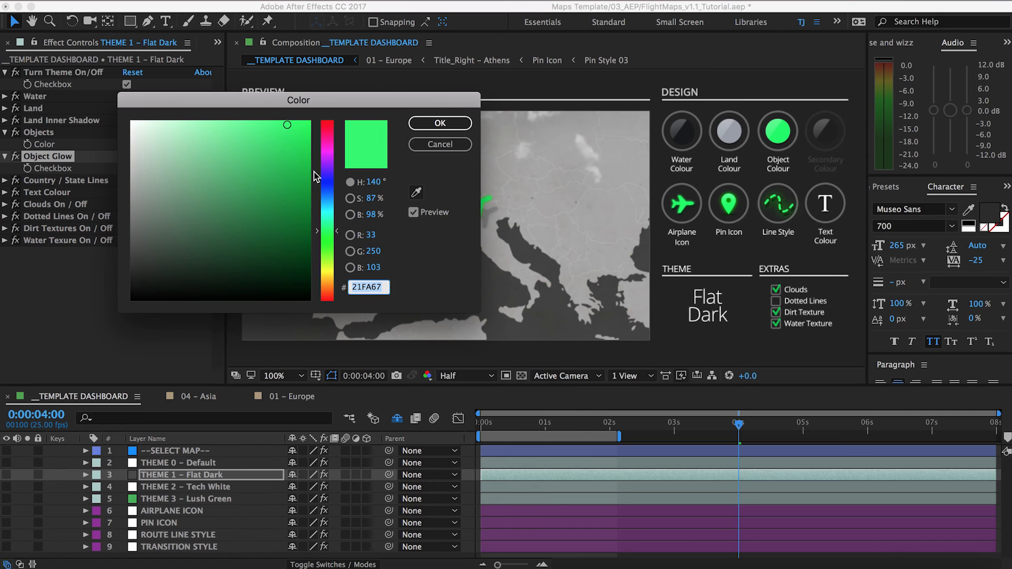
left_click(327, 200)
left_click_drag(296, 145, 326, 101)
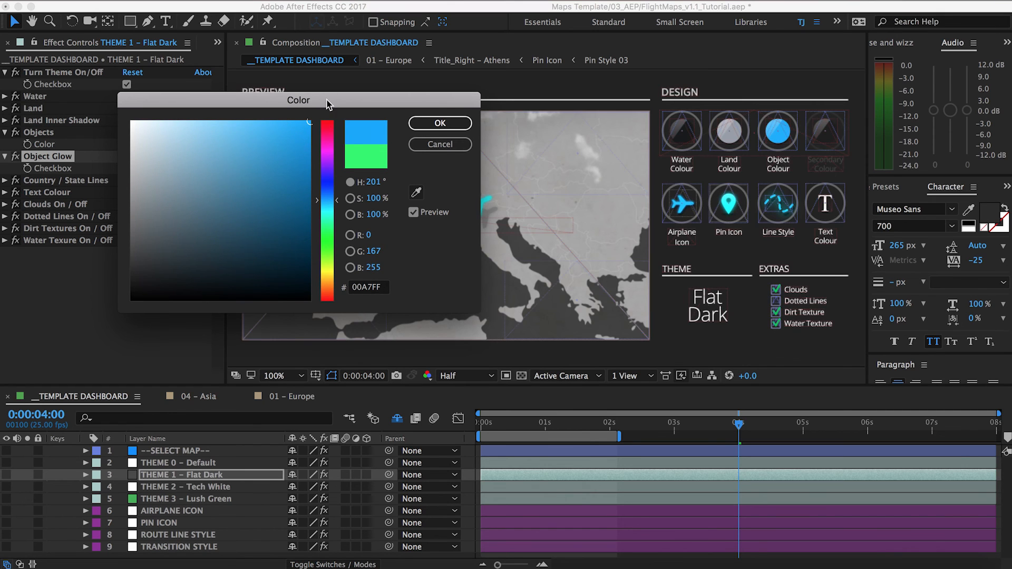
left_click(429, 123)
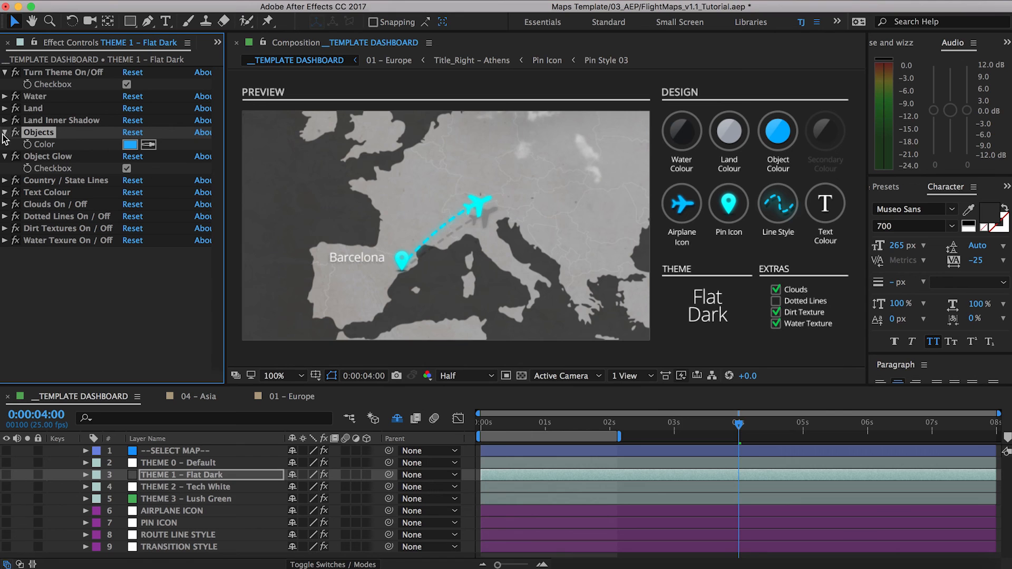
- Switch the pin style from Pin Icon 1 to Pin Icon 3 and check the Barcelona pin around 0:00:02:15
left_click(177, 523)
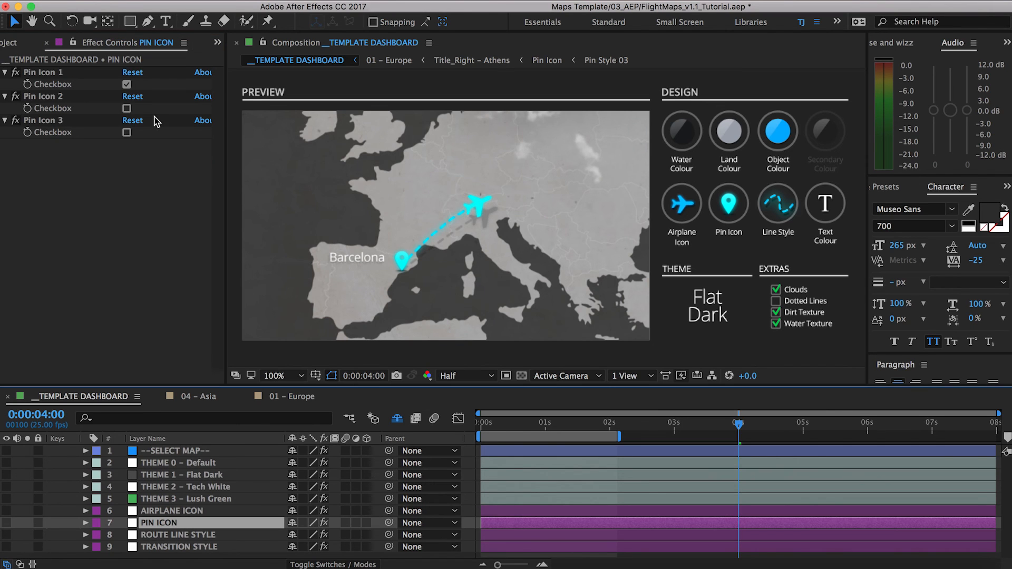
left_click(127, 133)
left_click(127, 85)
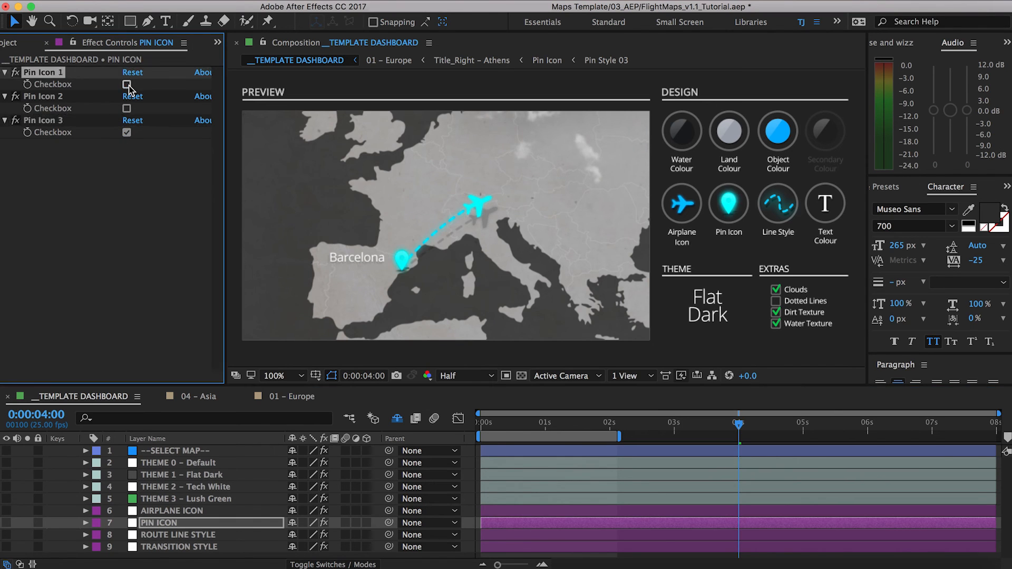
left_click_drag(518, 425, 649, 427)
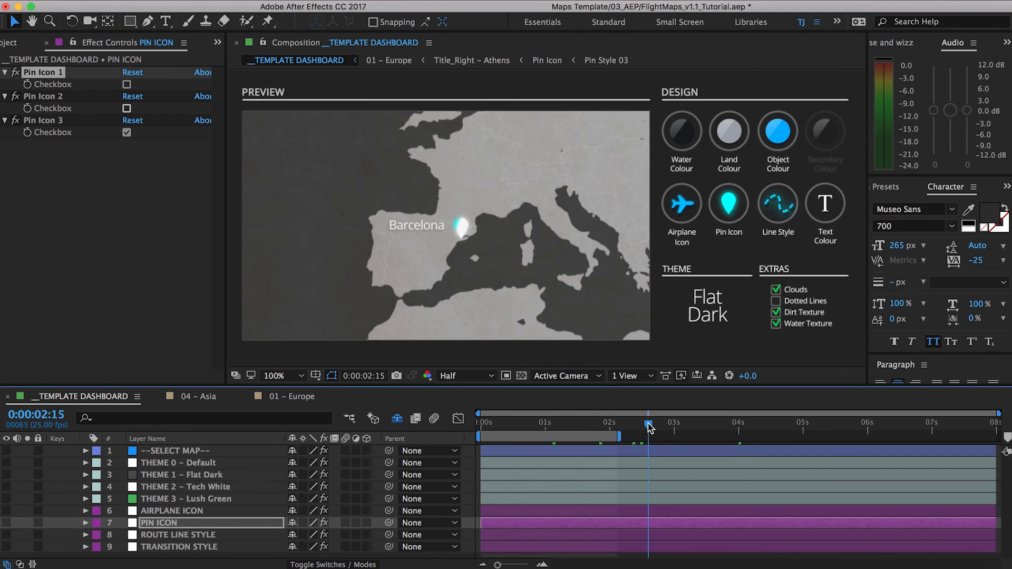
- Switch the plane style from Airplane Icon 1 to Airplane Icon 2 and check it in flight at 0:00:03:16
left_click(190, 512)
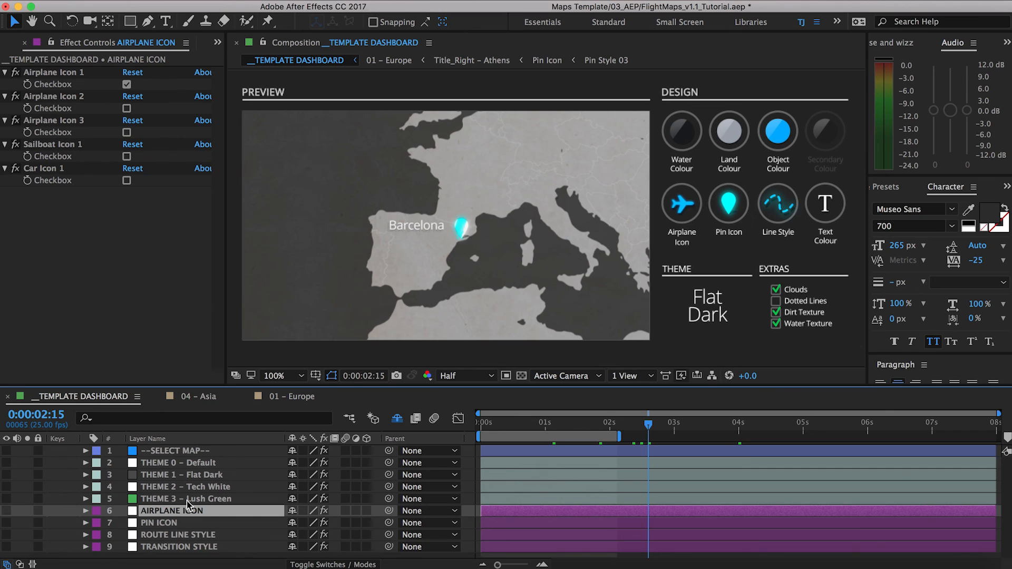
left_click(127, 85)
left_click(127, 108)
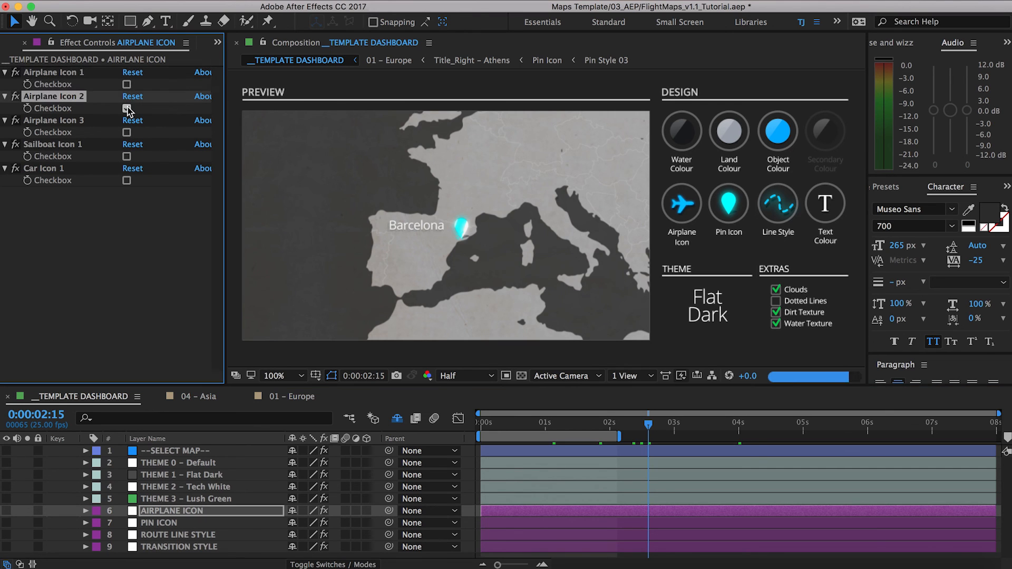
left_click(716, 436)
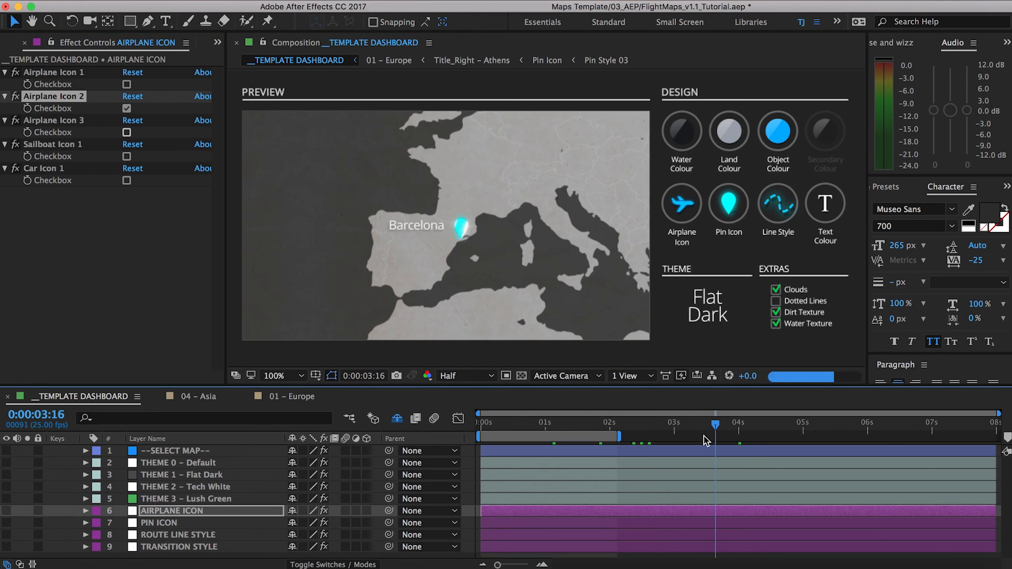
- Change the Flat Dark theme's Land colour to a blue-grey
left_click(186, 478)
left_click(5, 108)
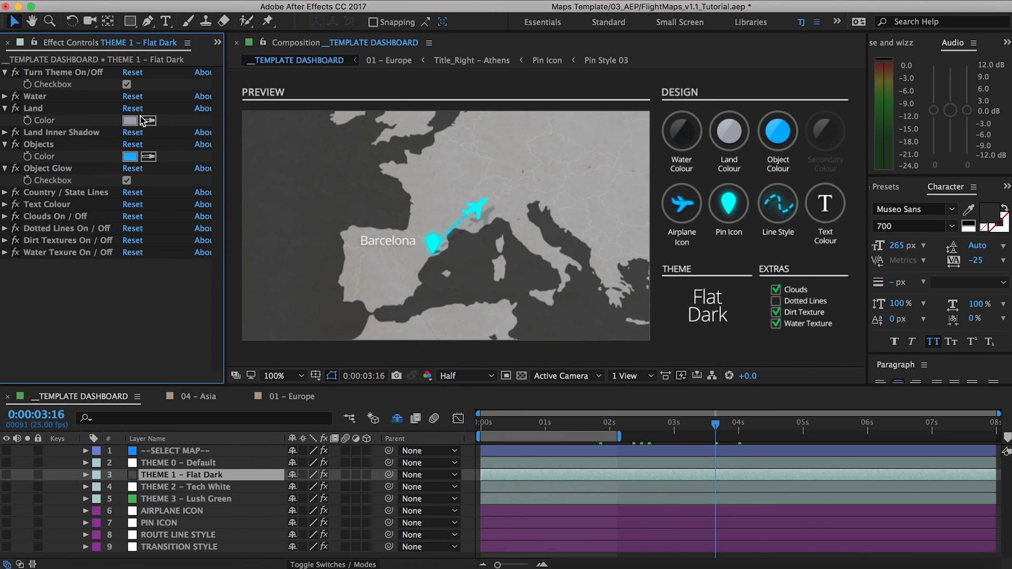
left_click(131, 120)
key("Return")
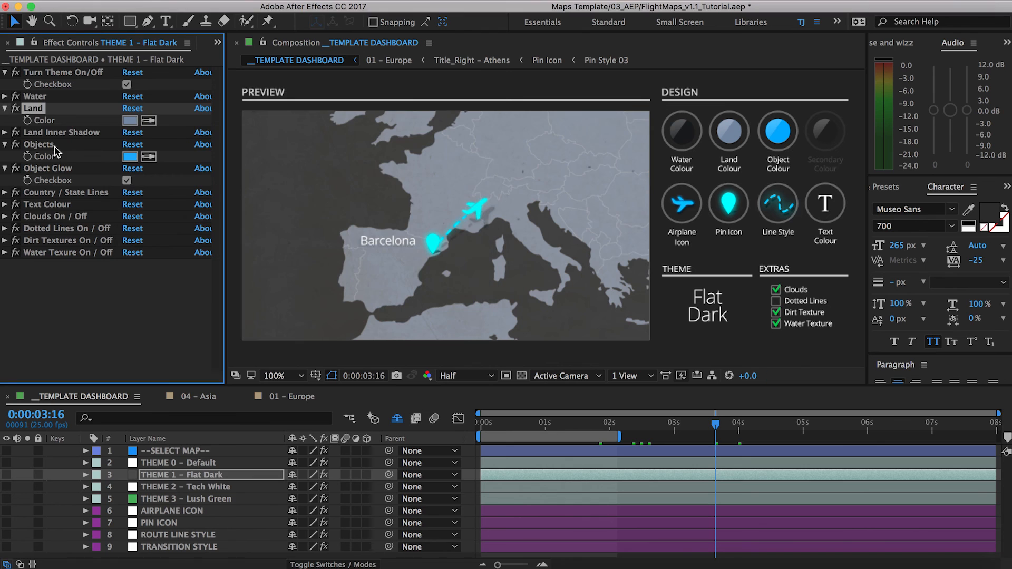
- Change the Flat Dark theme's Country / State Lines colour to a dark navy blue
left_click(4, 192)
left_click(130, 204)
left_click(192, 256)
left_click(327, 191)
left_click(231, 241)
left_click(441, 121)
- Extend the dashboard's work area to the end of the composition and preview the restyled map animation
key("Page_Up")
key("Page_Up")
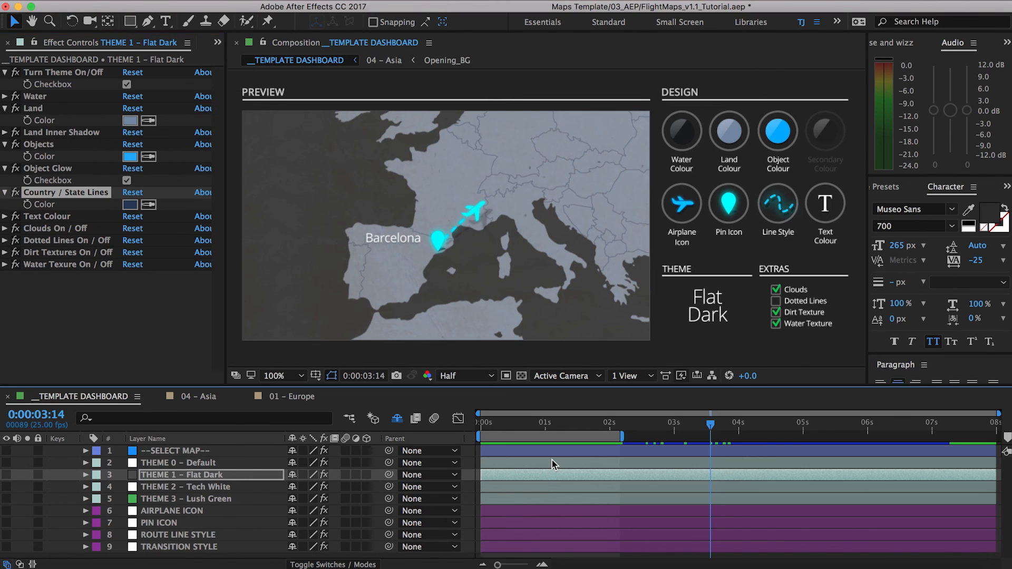
left_click_drag(623, 433, 999, 435)
key("space")
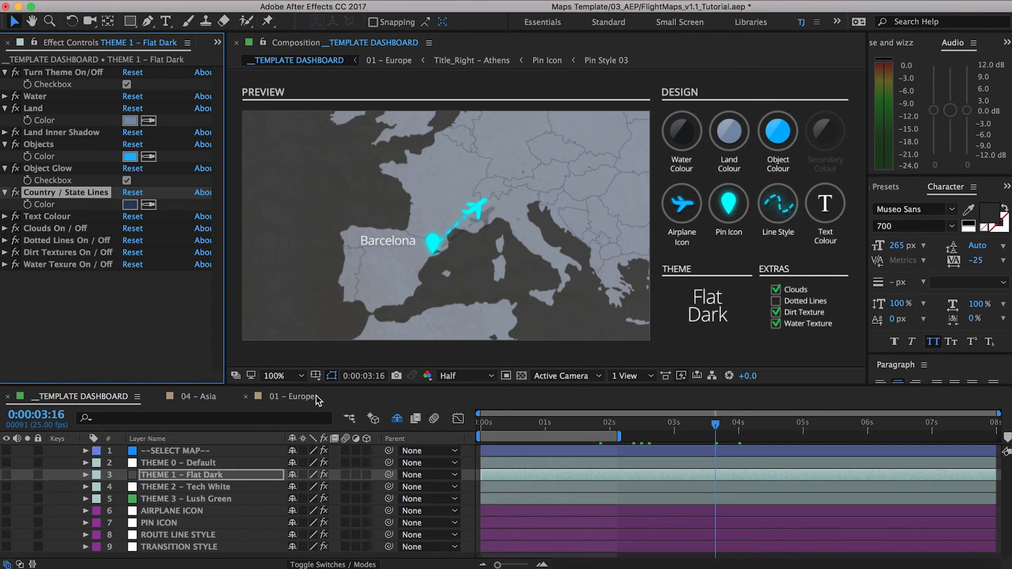
- Open the 01 – Europe composition from the dashboard preview and fit its work area from the start to about 8 seconds
left_click(481, 283)
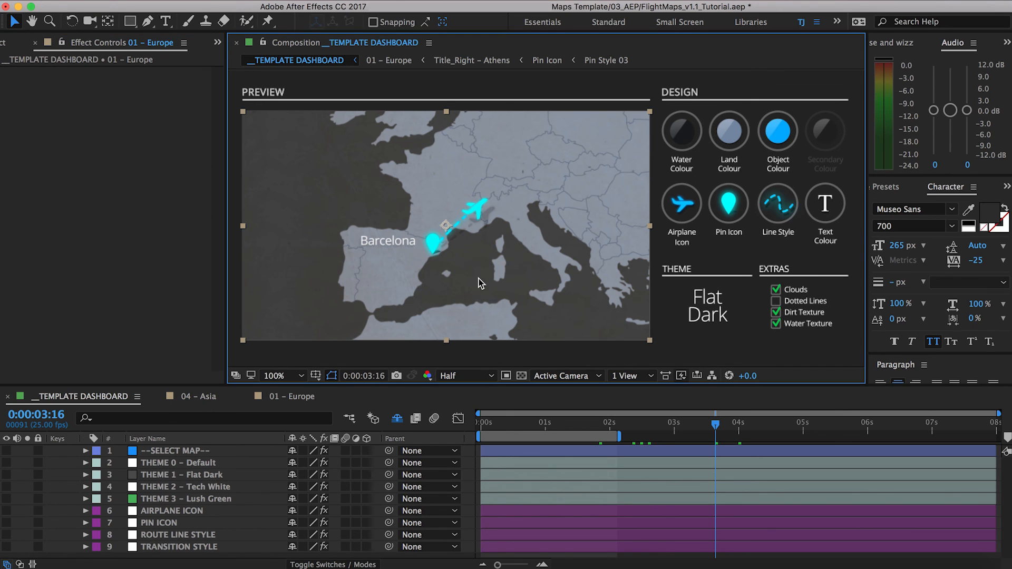
double_click(504, 267)
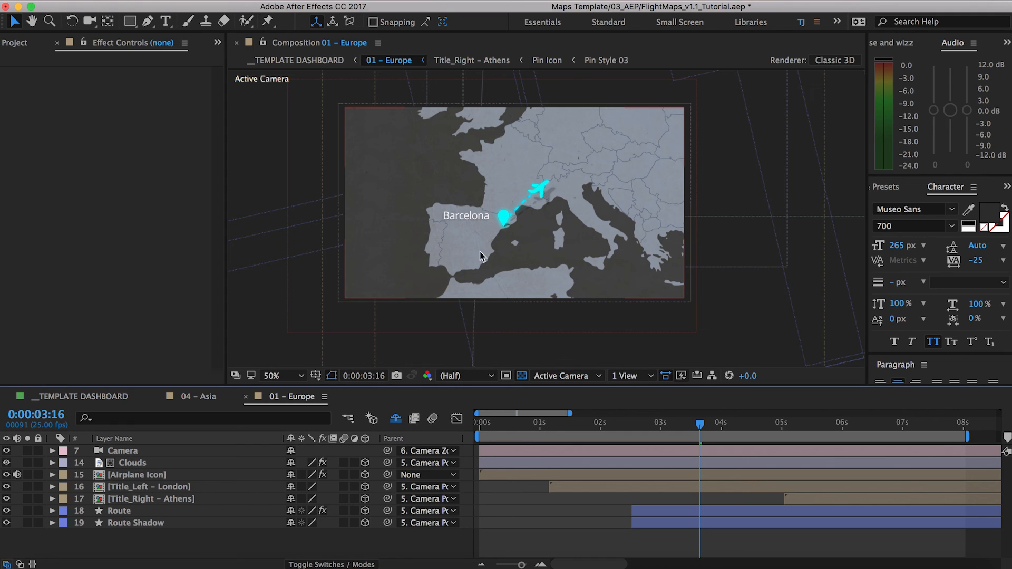
left_click(625, 425)
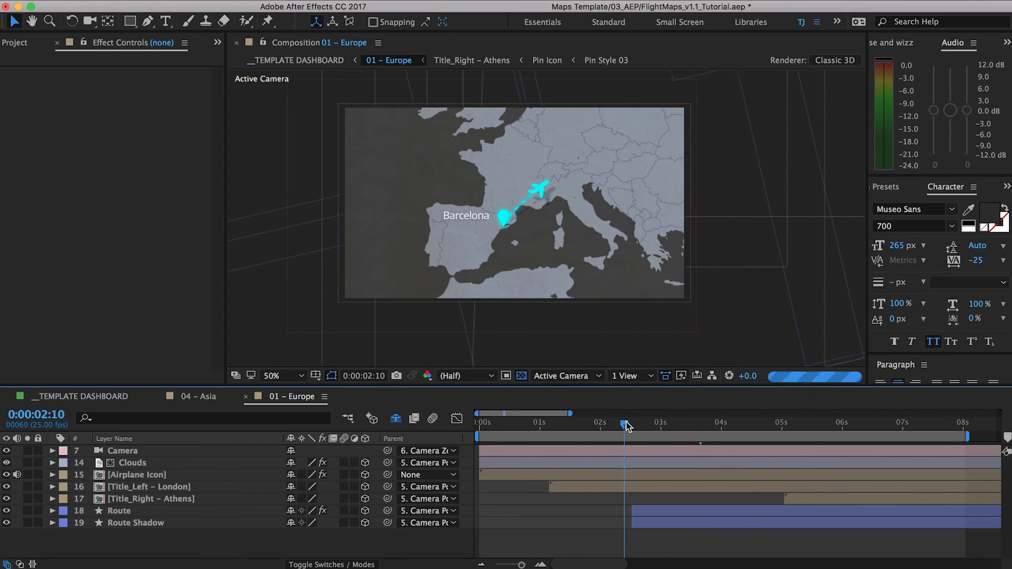
left_click(717, 425)
left_click_drag(571, 426, 429, 429)
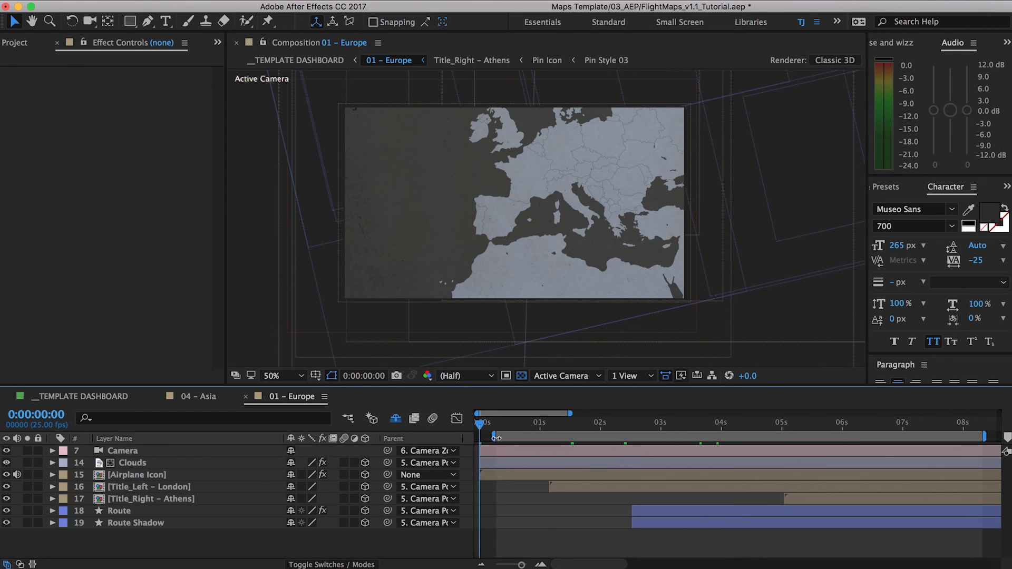
mouse_move(971, 437)
left_mouse_down()
mouse_move(935, 438)
mouse_move(968, 437)
left_mouse_up()
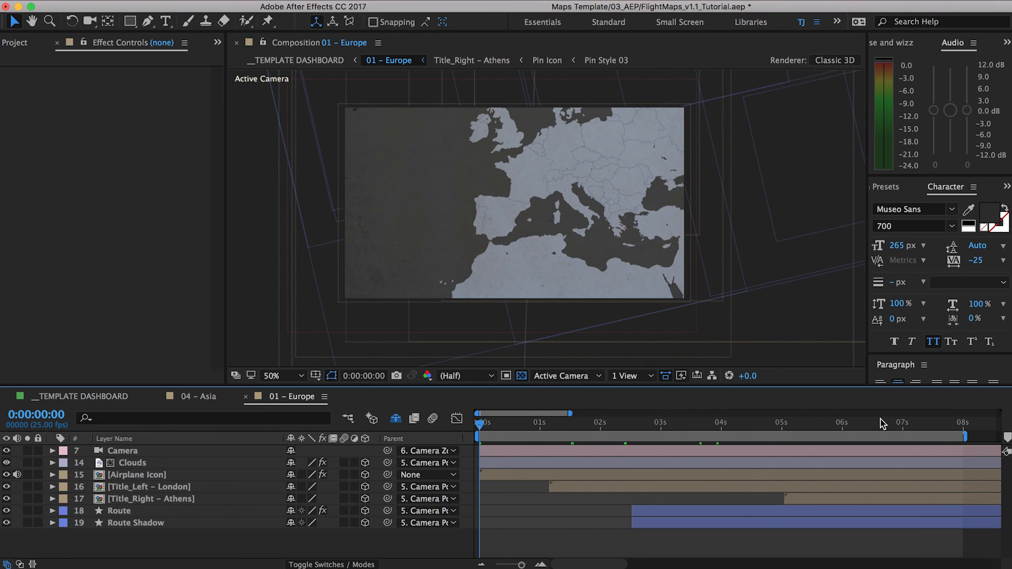
- Send the 01 – Europe composition to the Adobe Media Encoder queue for rendering
left_click(740, 425)
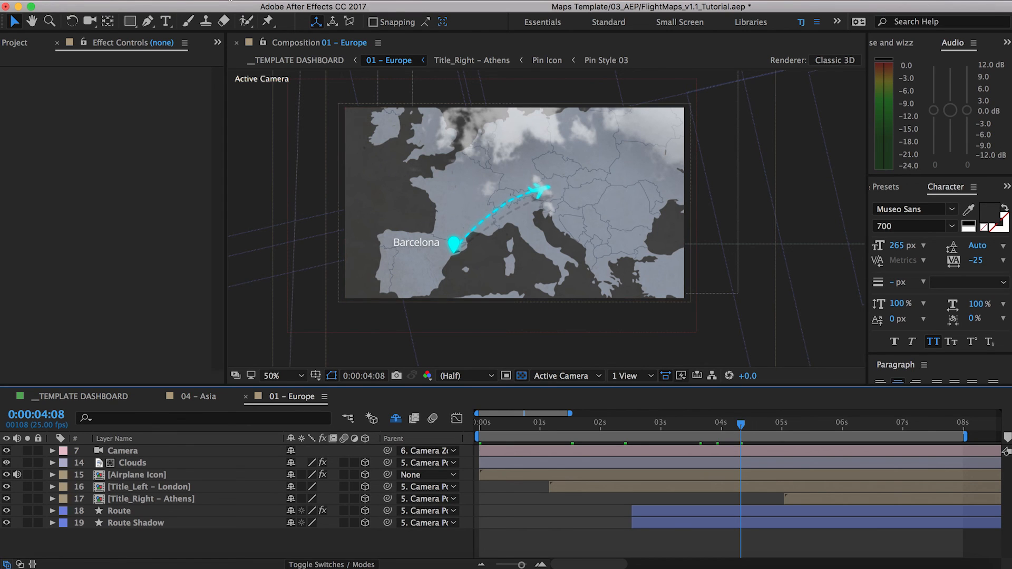
left_click(229, 1)
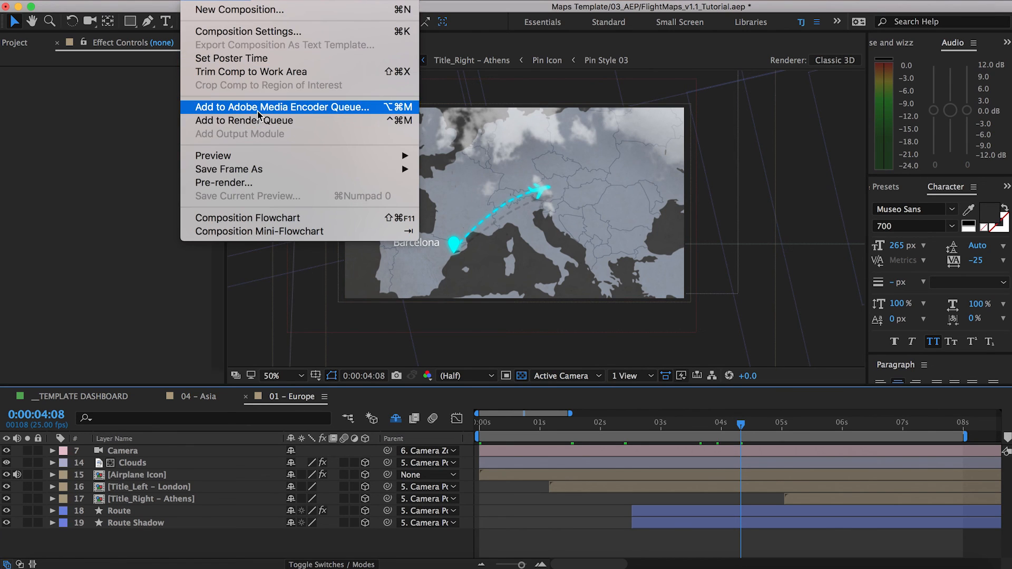
left_click(297, 107)
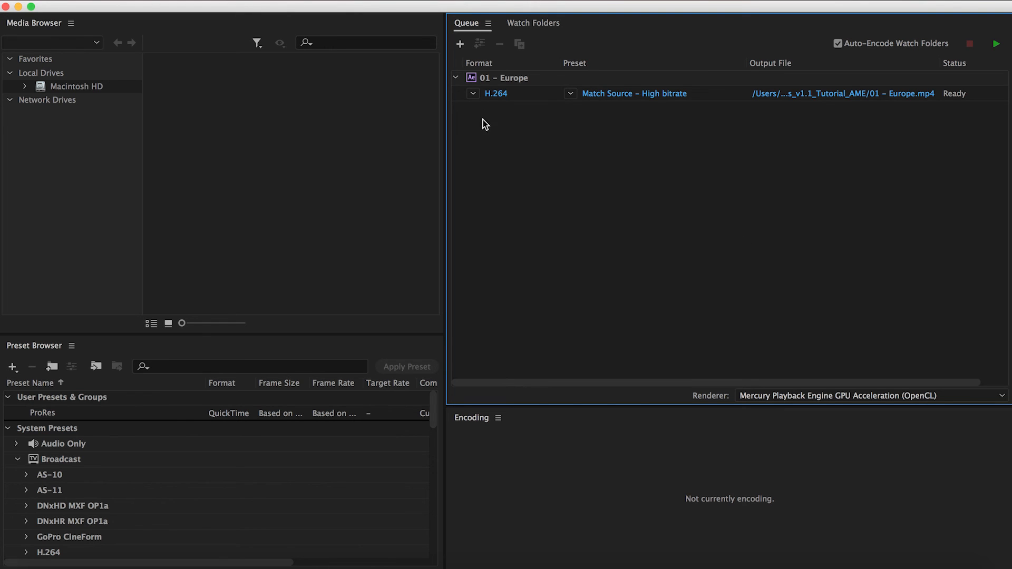
- Set the queued 01 – Europe output to the QuickTime format with the ProRes preset
left_click(474, 94)
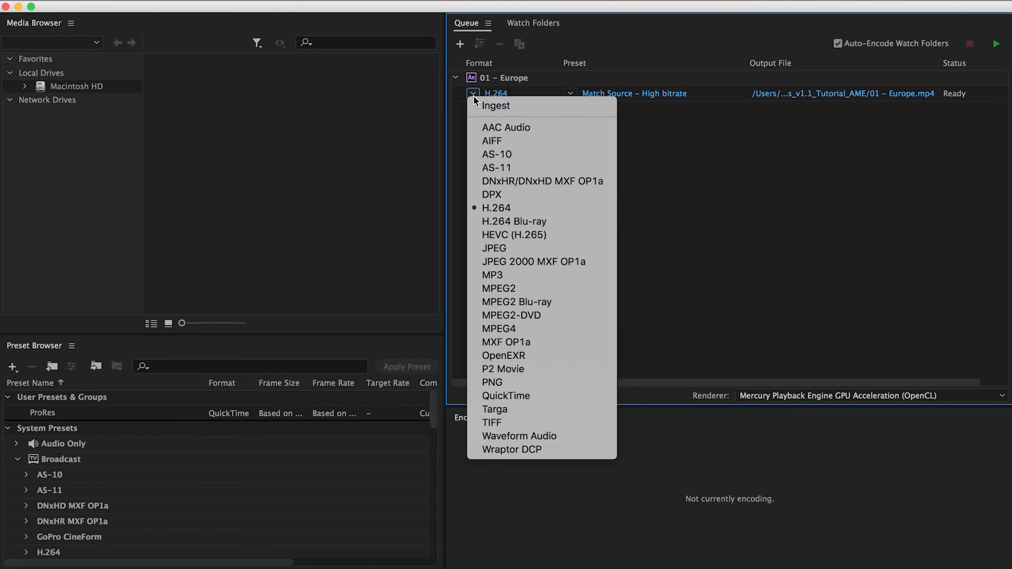
left_click(516, 397)
left_click(571, 93)
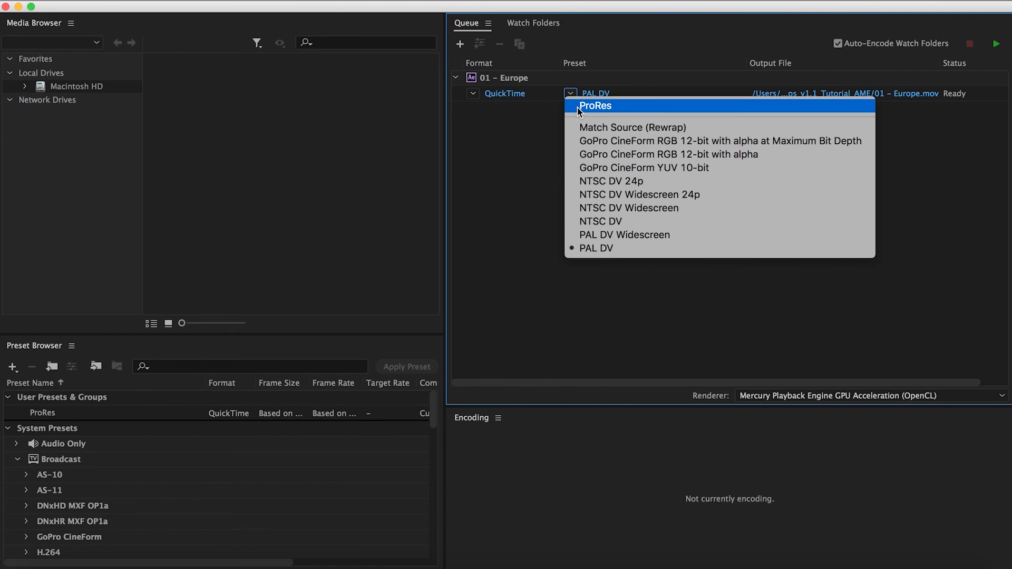
left_click(577, 107)
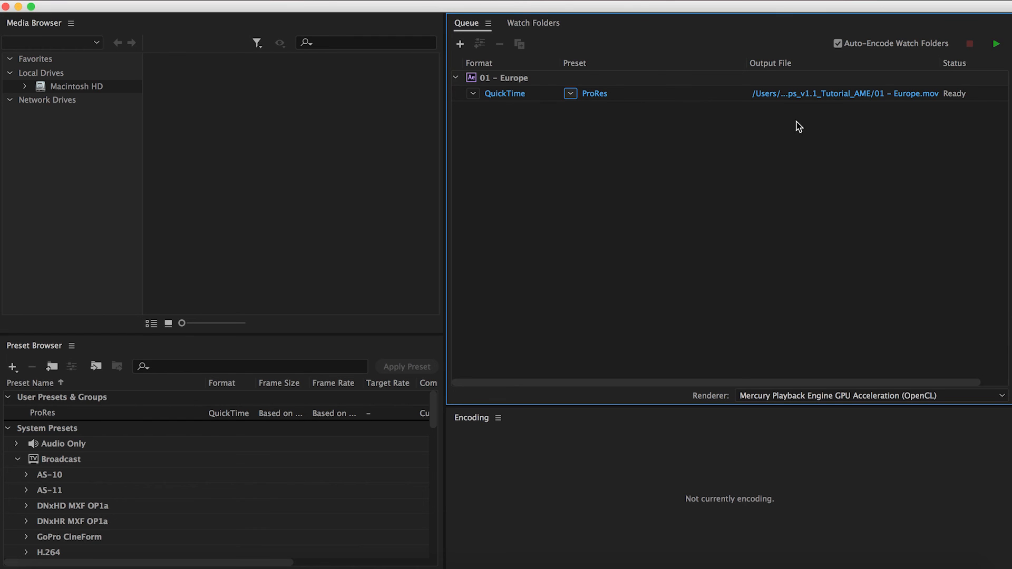
- Try H.264 as the output format, and return to QuickTime with the ProRes preset
left_click(474, 95)
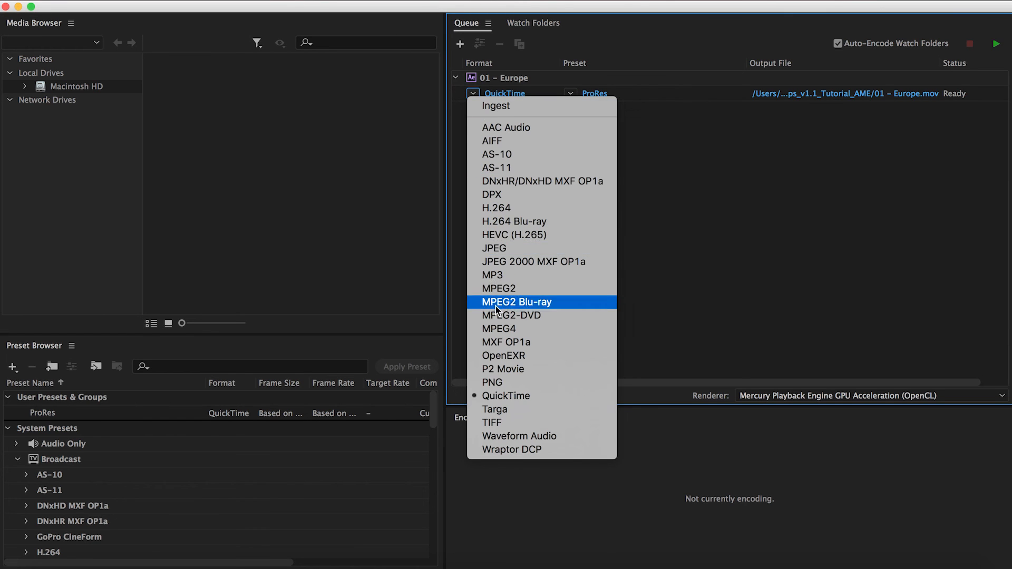
left_click(506, 208)
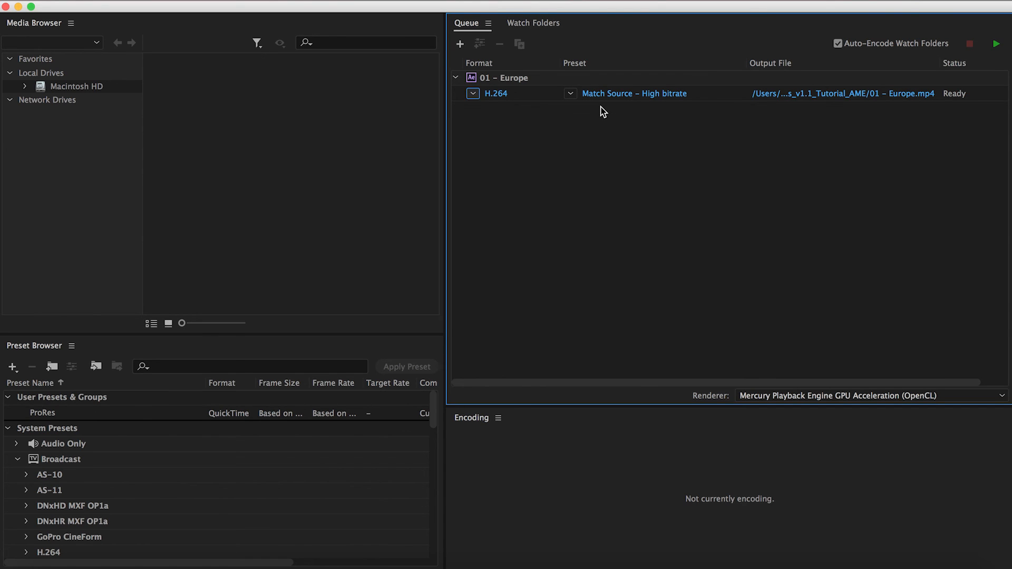
left_click(472, 95)
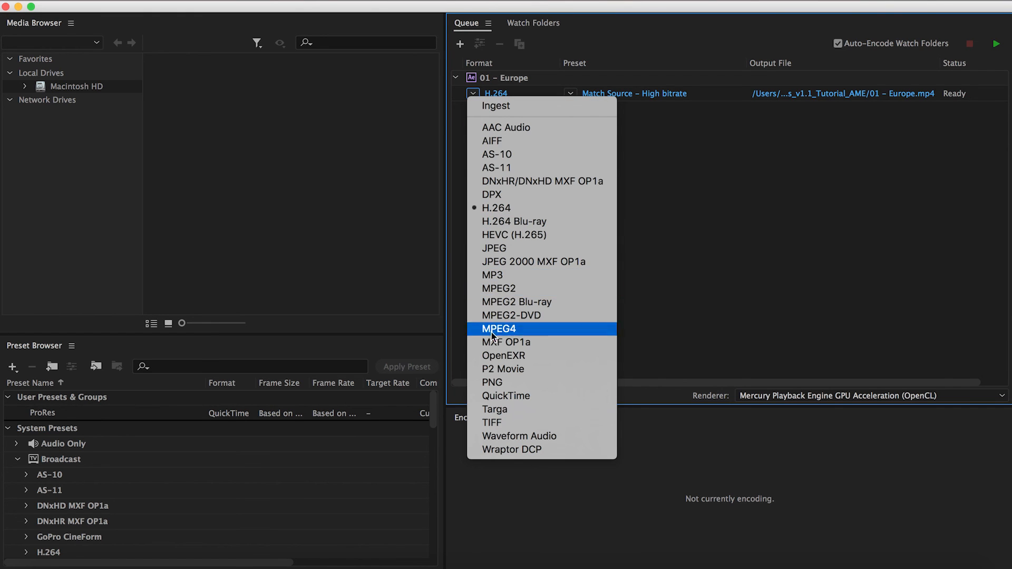
left_click(495, 396)
left_click(585, 94)
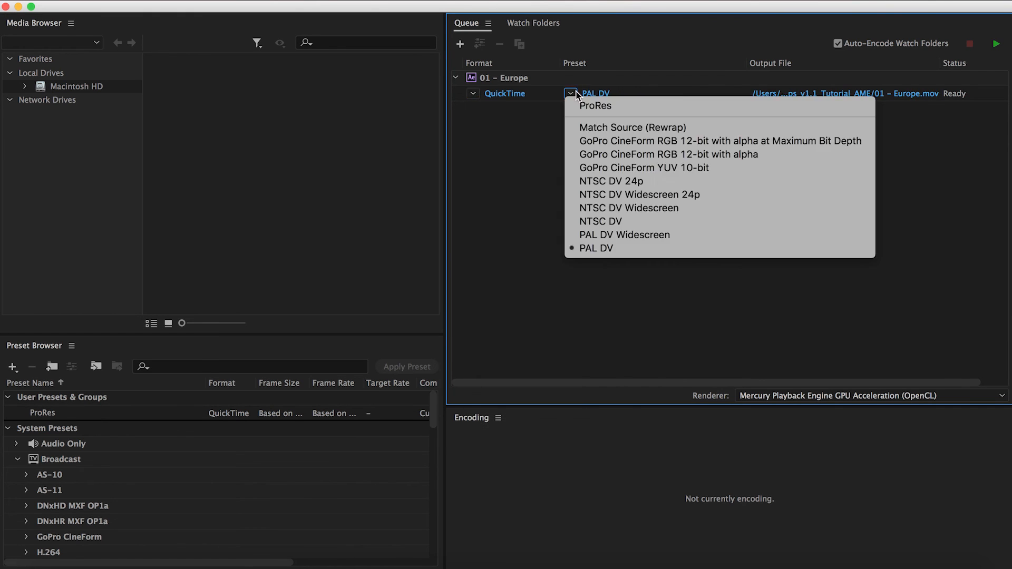
left_click(583, 105)
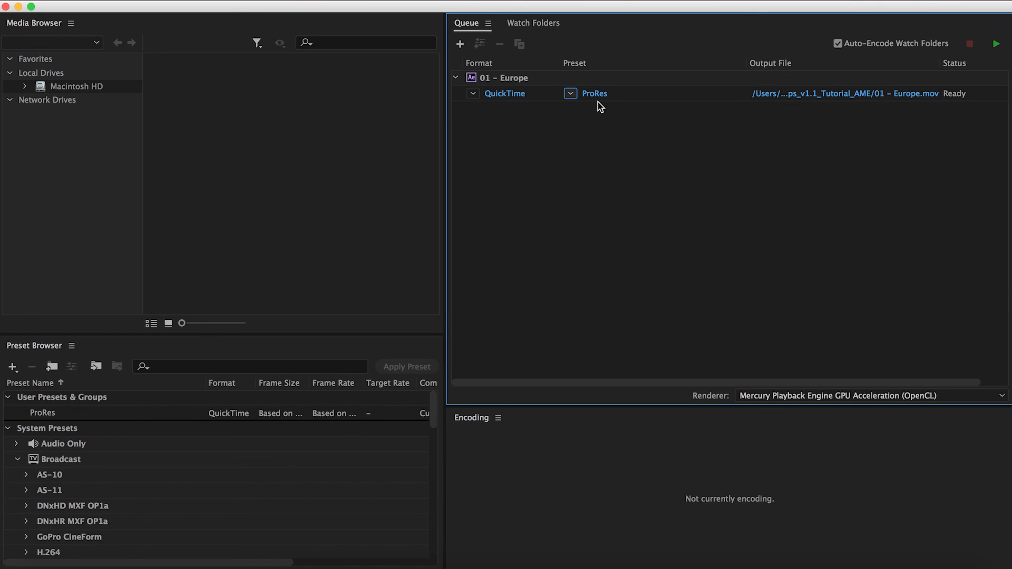